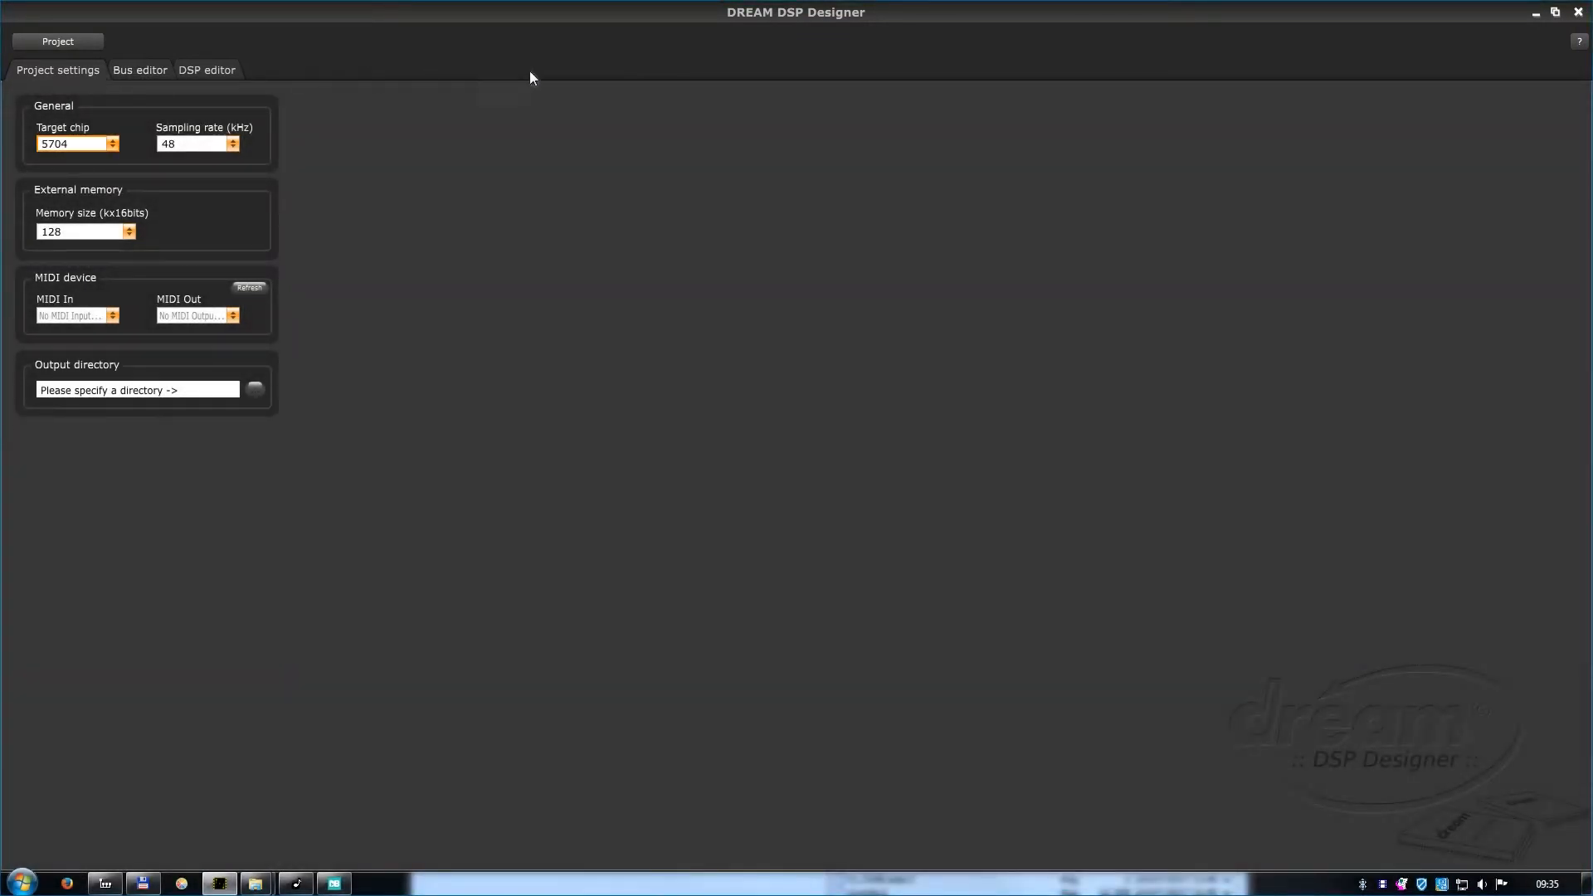
Open the built-in software guide, close it, and look over the project file commands.
{"action": "left_click", "coordinate": [1578, 41]}
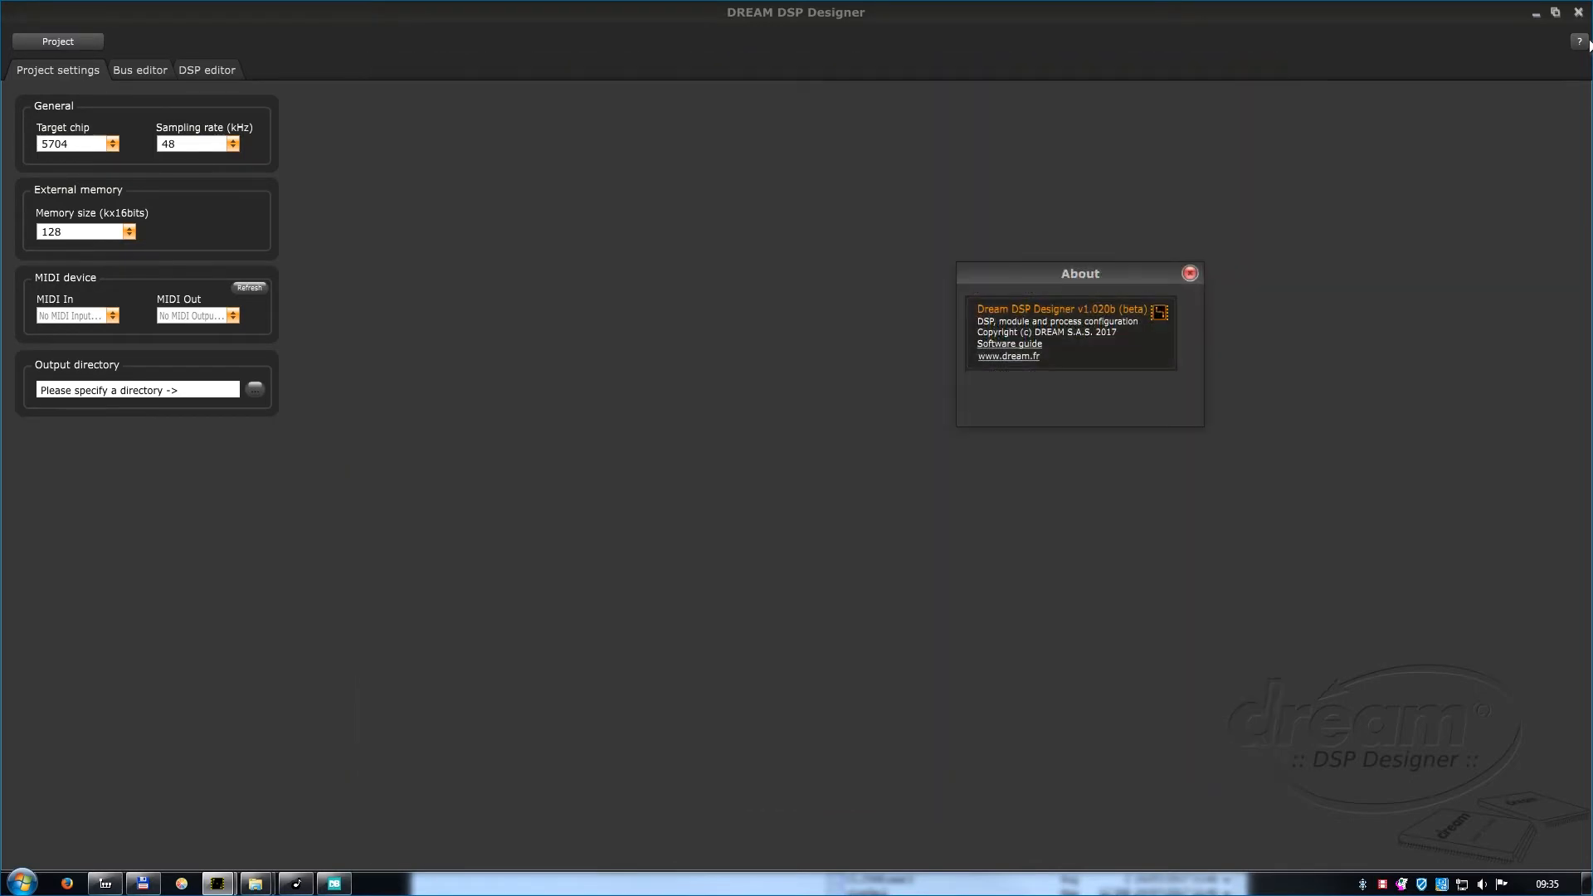
{"action": "left_click", "coordinate": [1191, 272]}
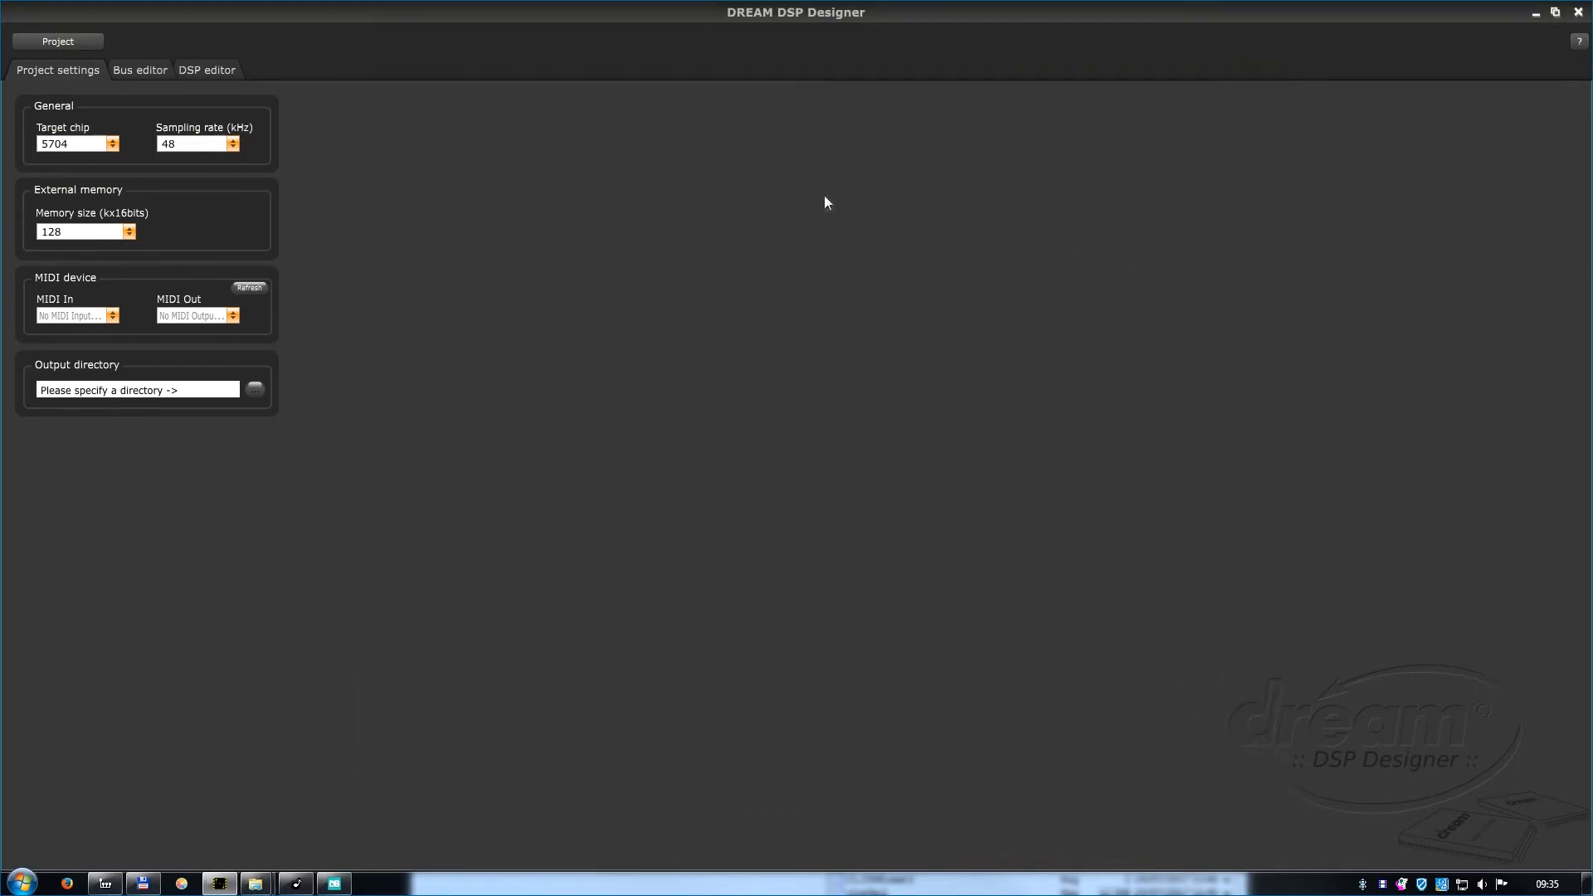
{"action": "left_click", "coordinate": [97, 42]}
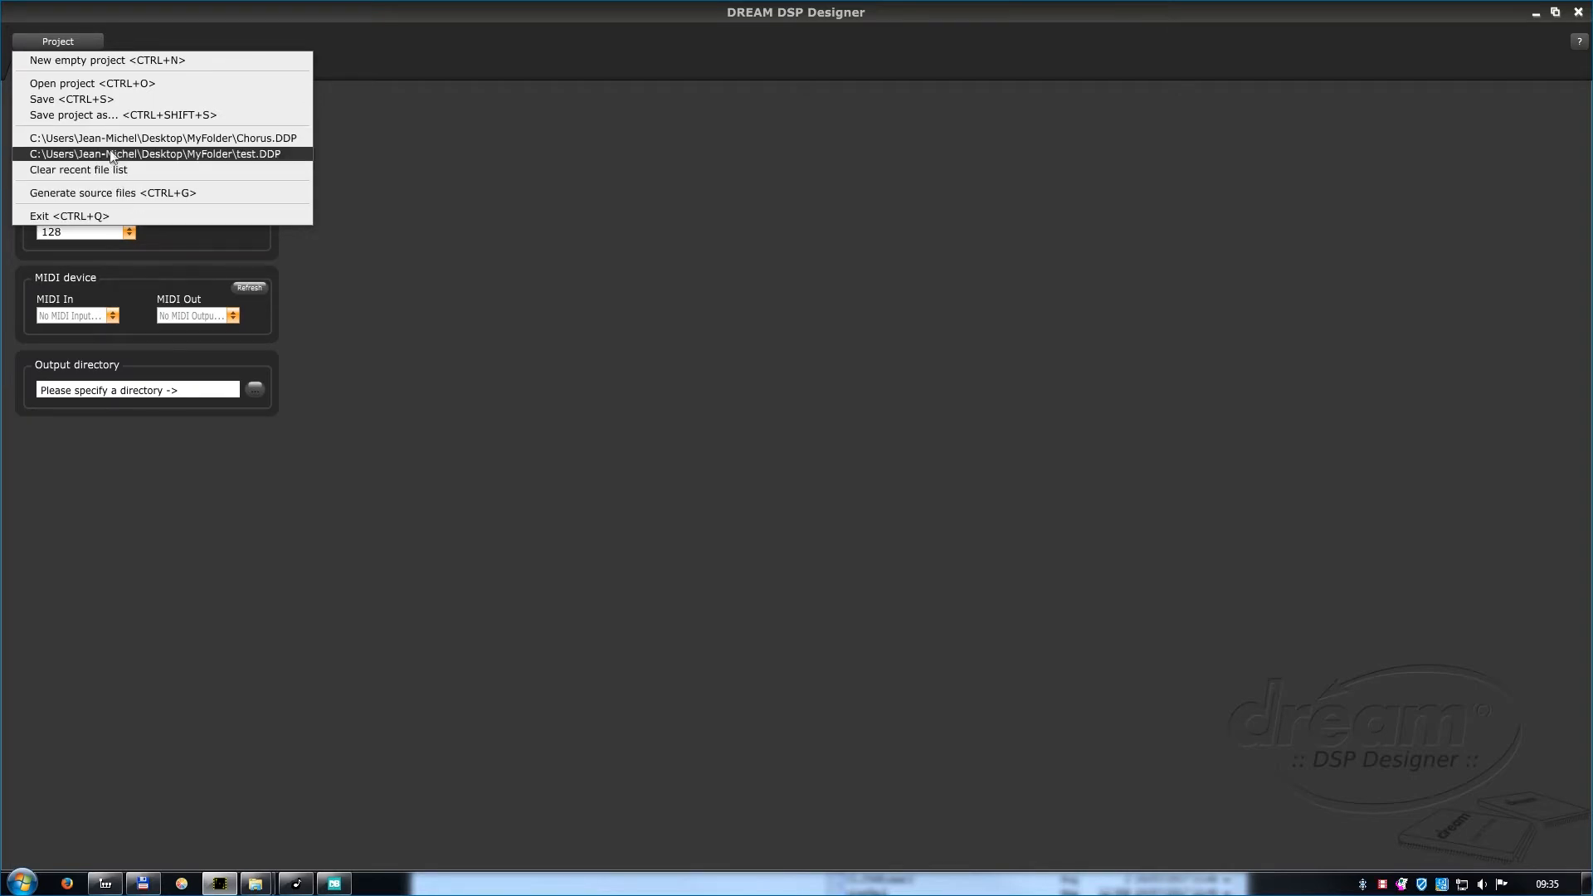
{"action": "left_click", "coordinate": [82, 44]}
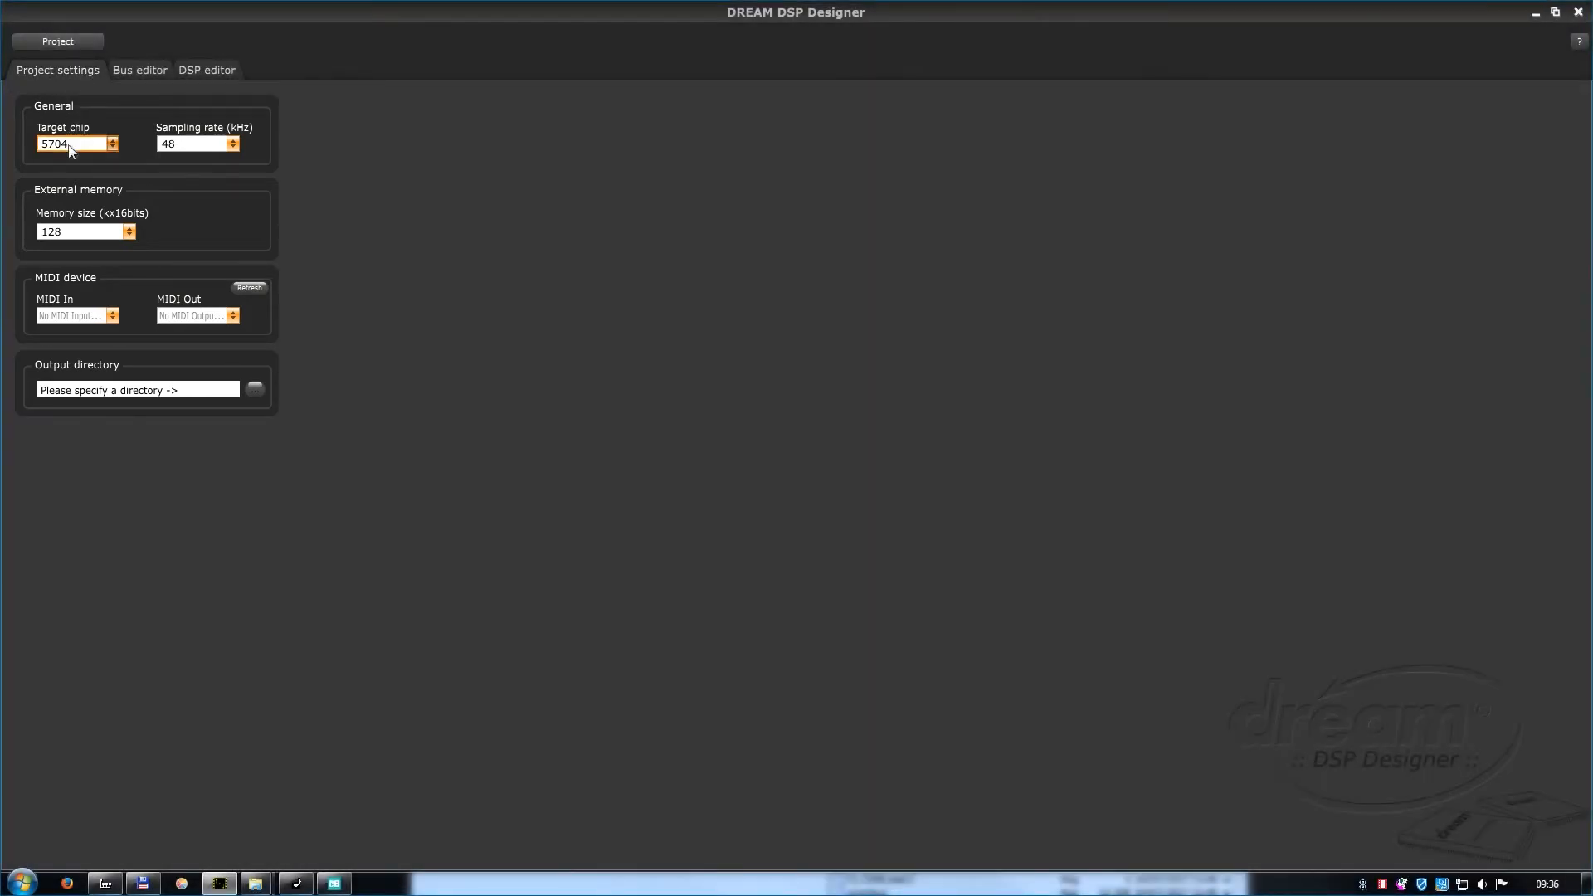
Set the target chip to 5704, the sampling rate to 48 kHz and the external memory size to 256.
{"action": "left_click", "coordinate": [70, 148]}
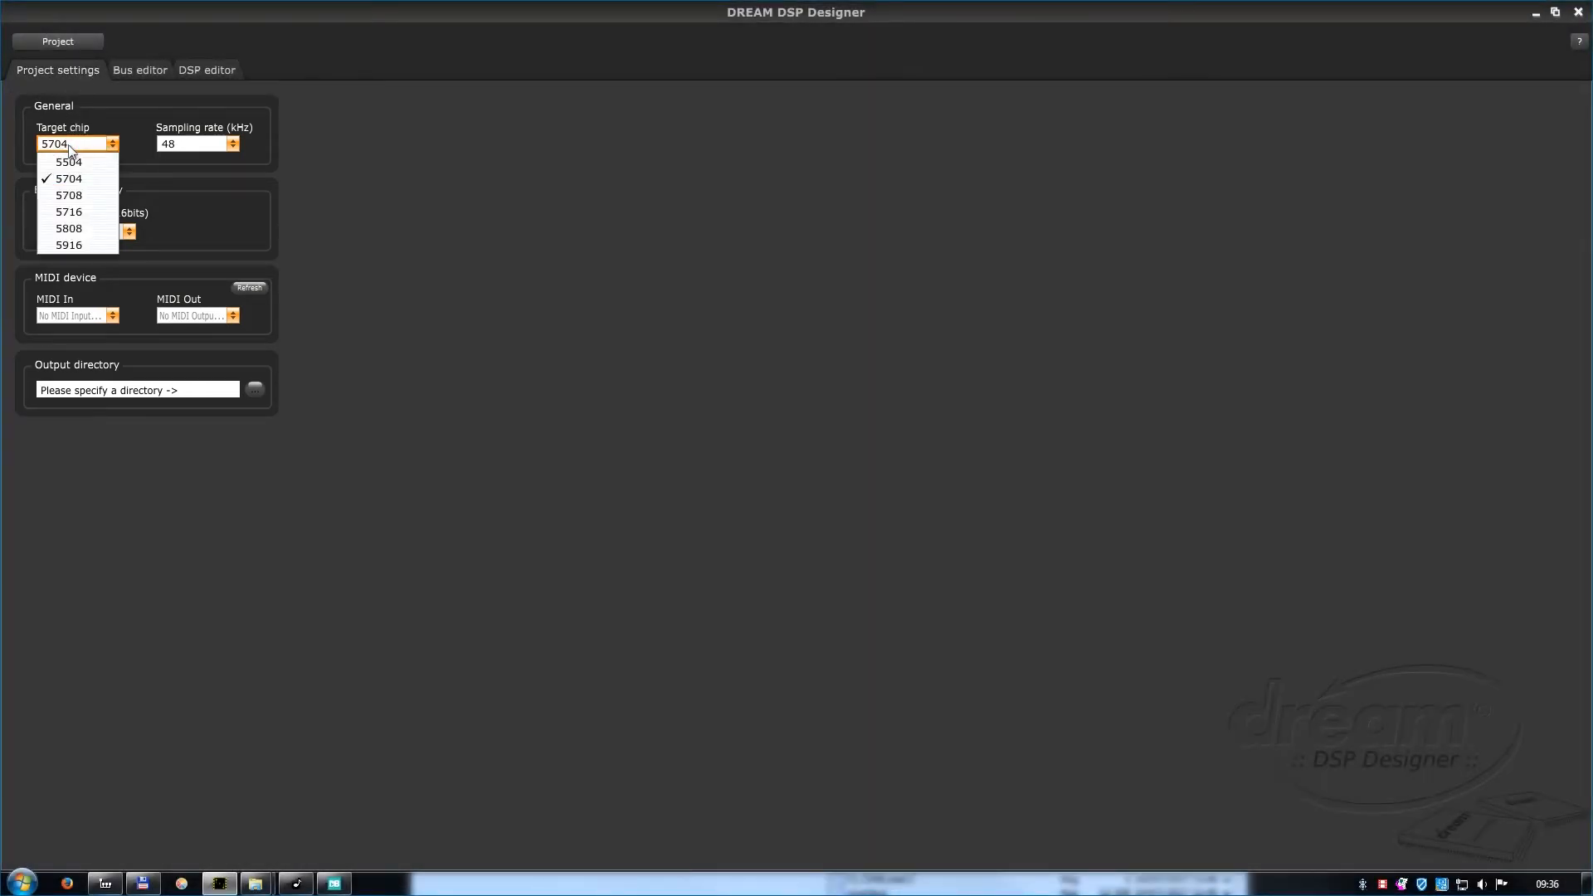
{"action": "left_click", "coordinate": [80, 178]}
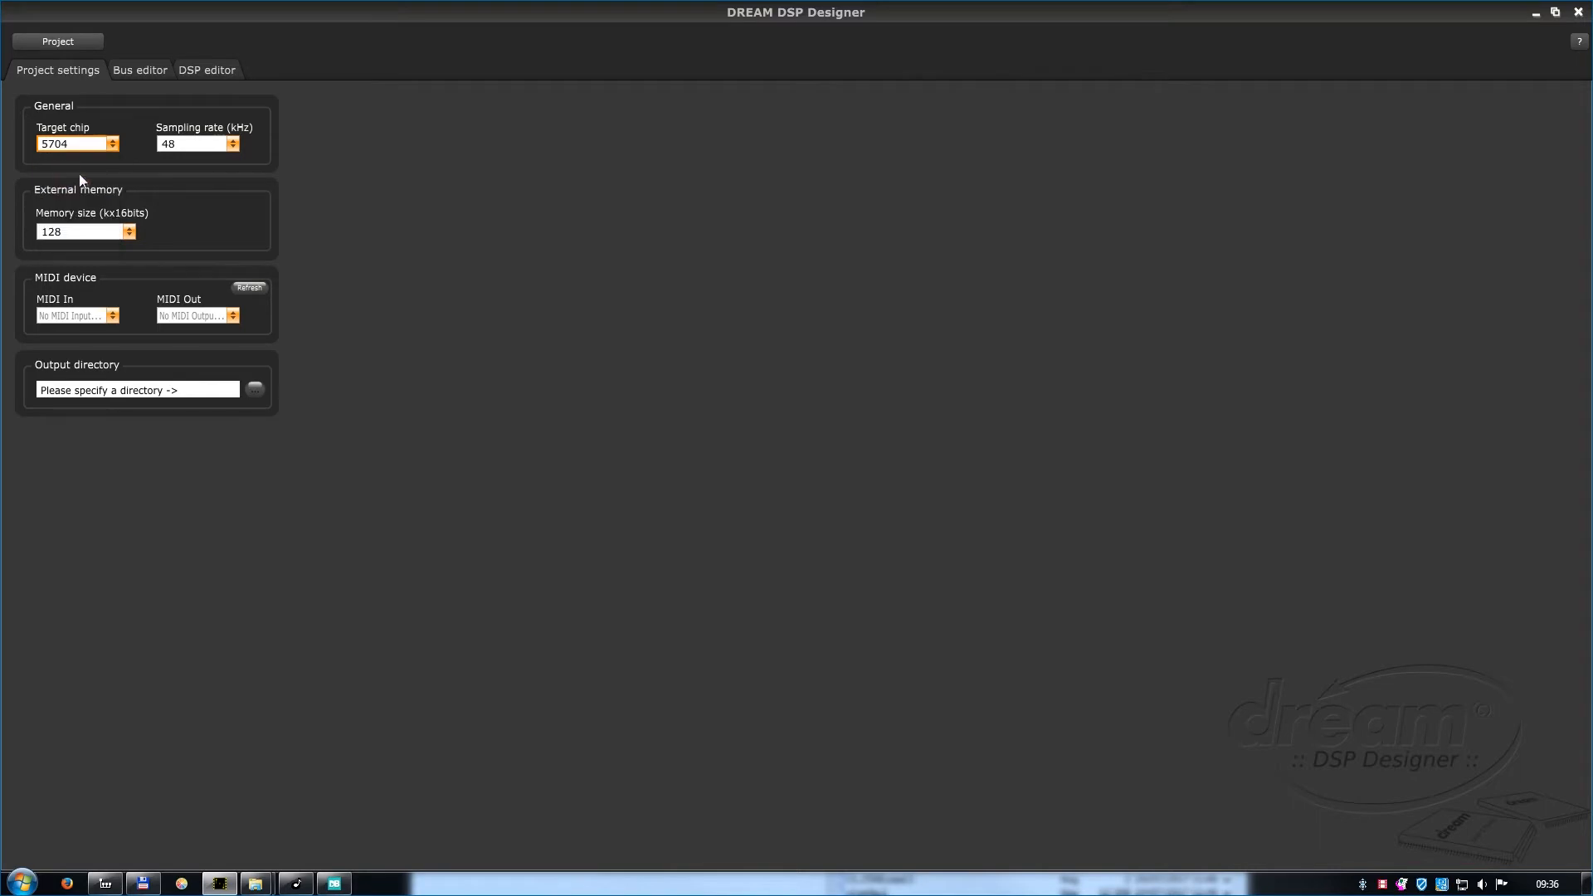
{"action": "left_click", "coordinate": [190, 147]}
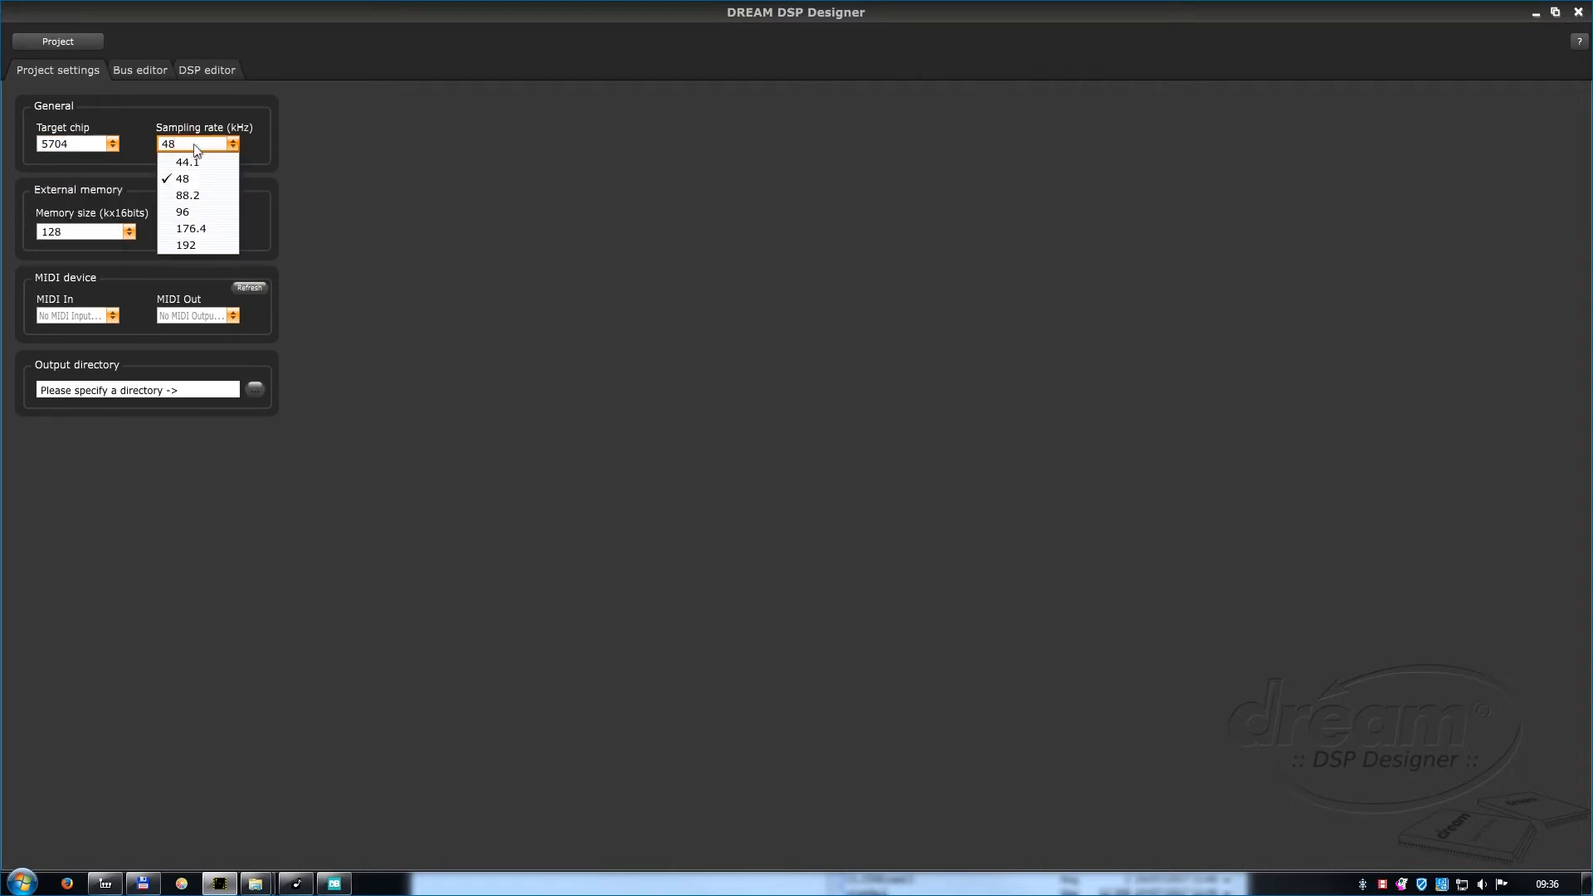
{"action": "left_click", "coordinate": [190, 181]}
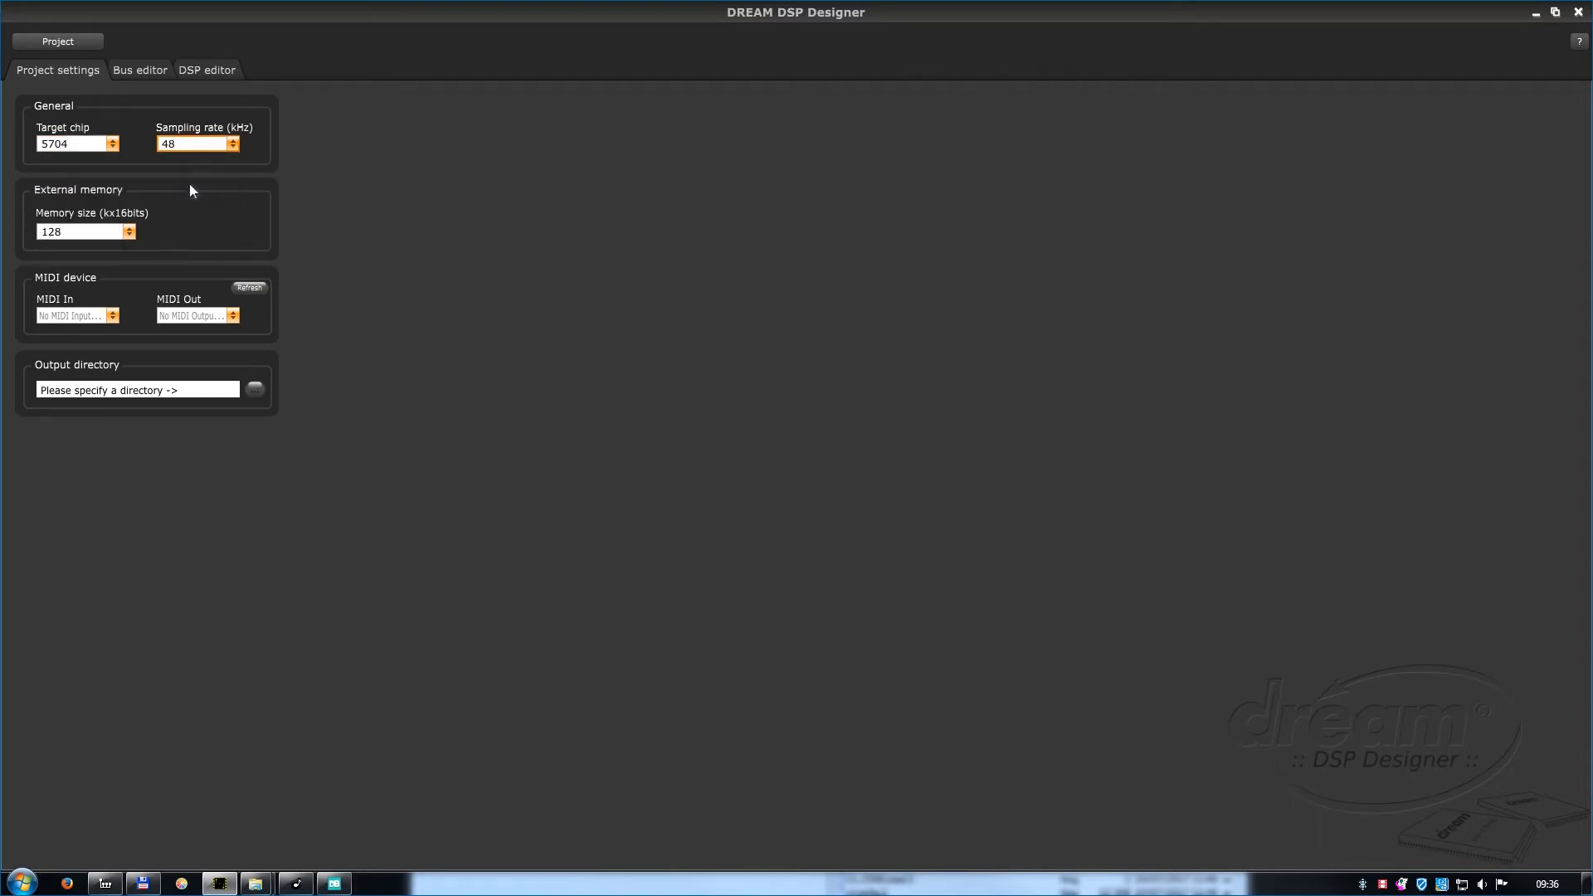
{"action": "left_click", "coordinate": [123, 235]}
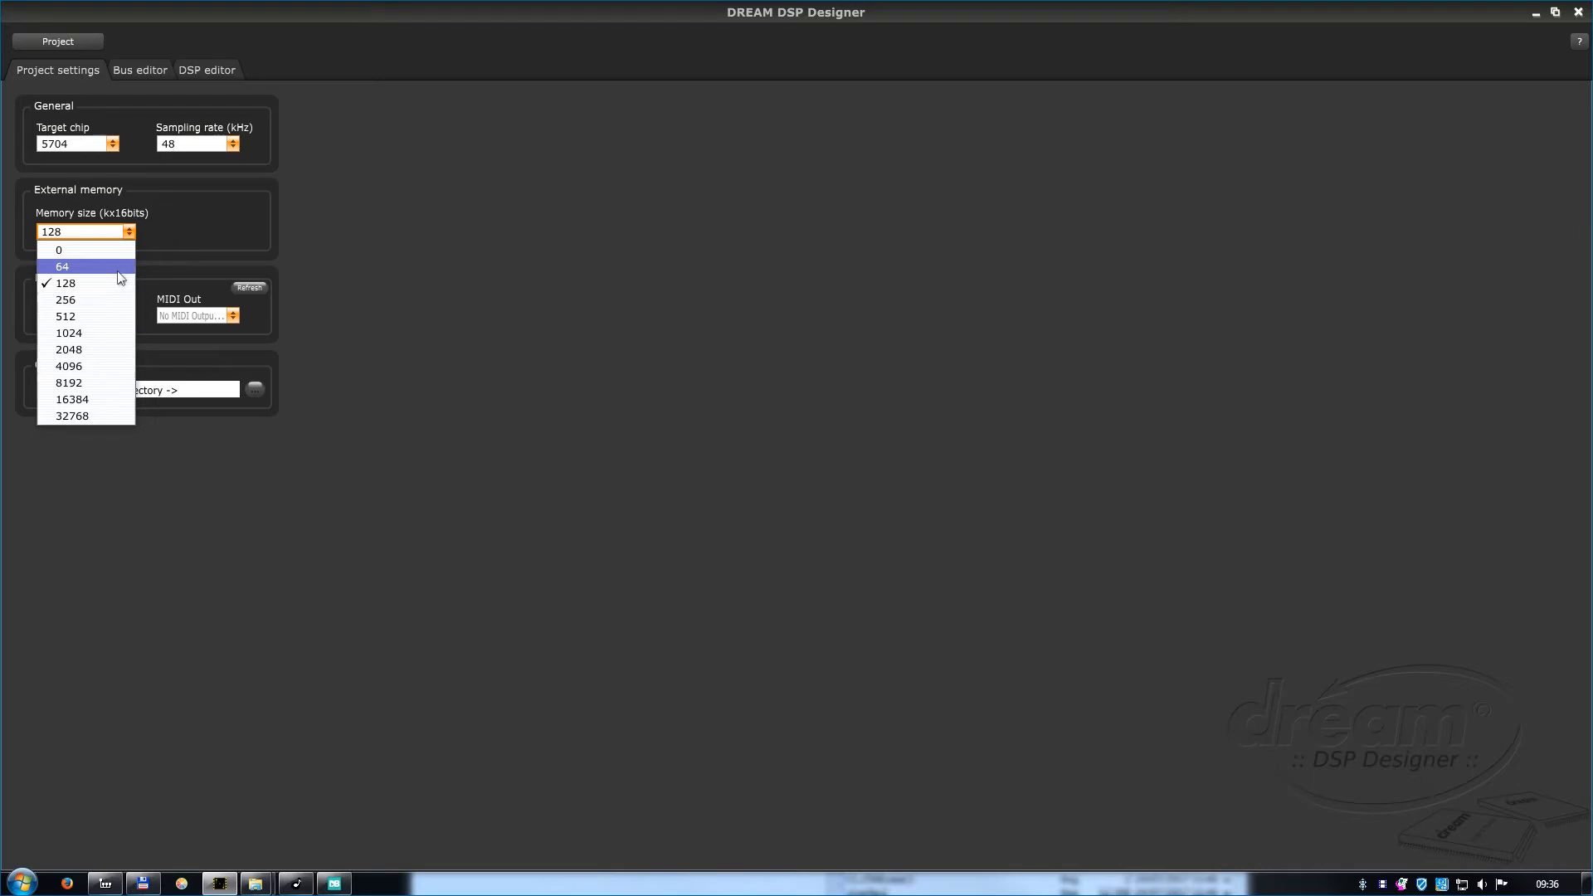
{"action": "left_click", "coordinate": [115, 299]}
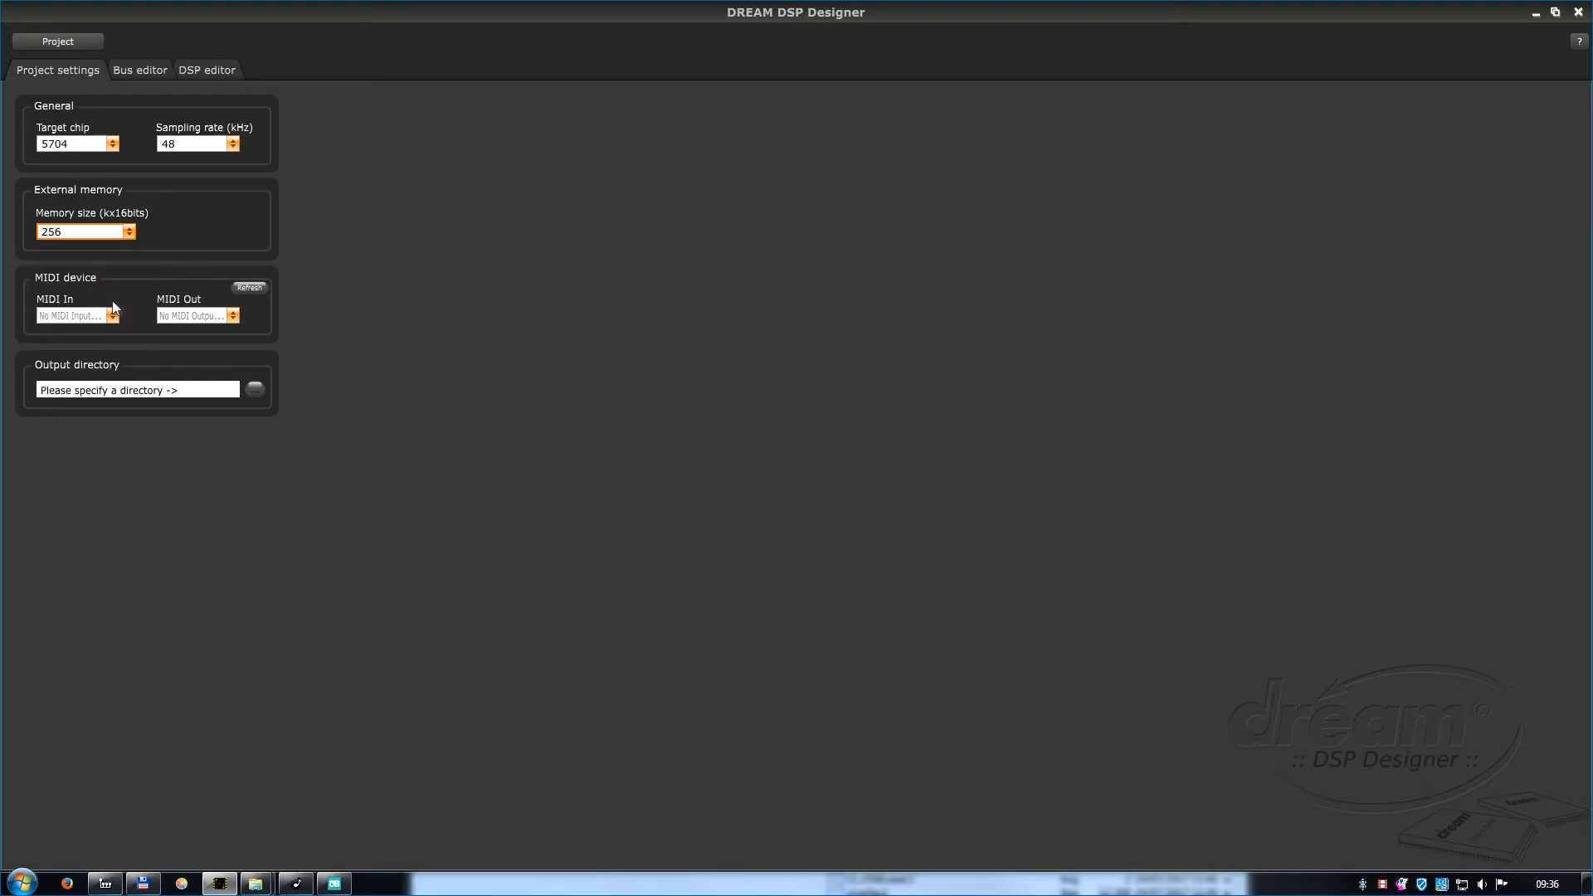
Check which devices are available for MIDI In and MIDI Out.
{"action": "left_click", "coordinate": [113, 315]}
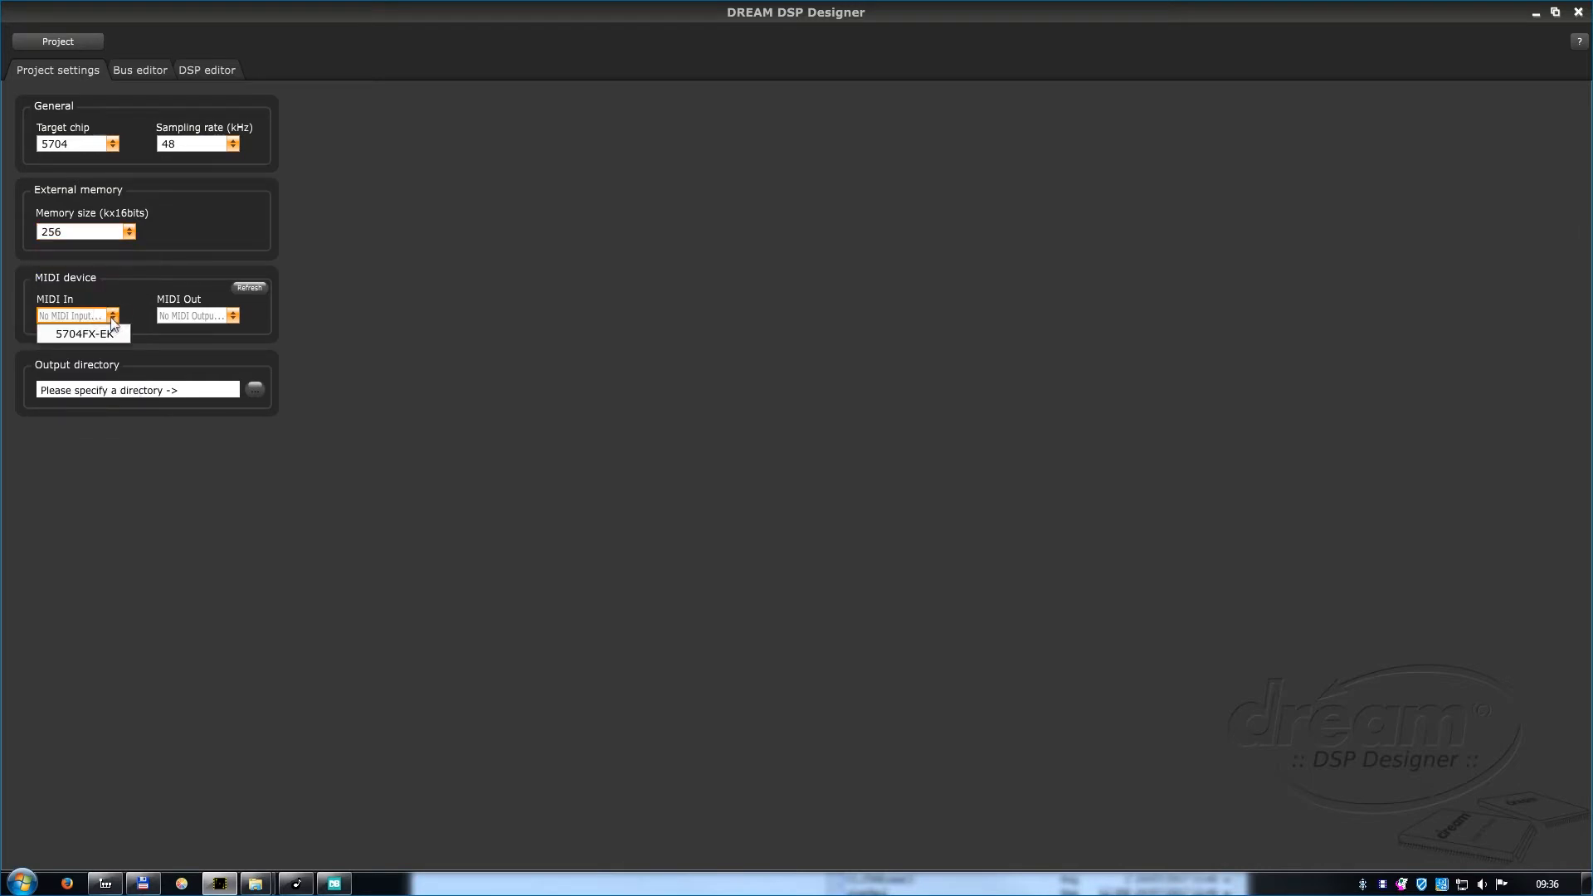
{"action": "left_click", "coordinate": [190, 316]}
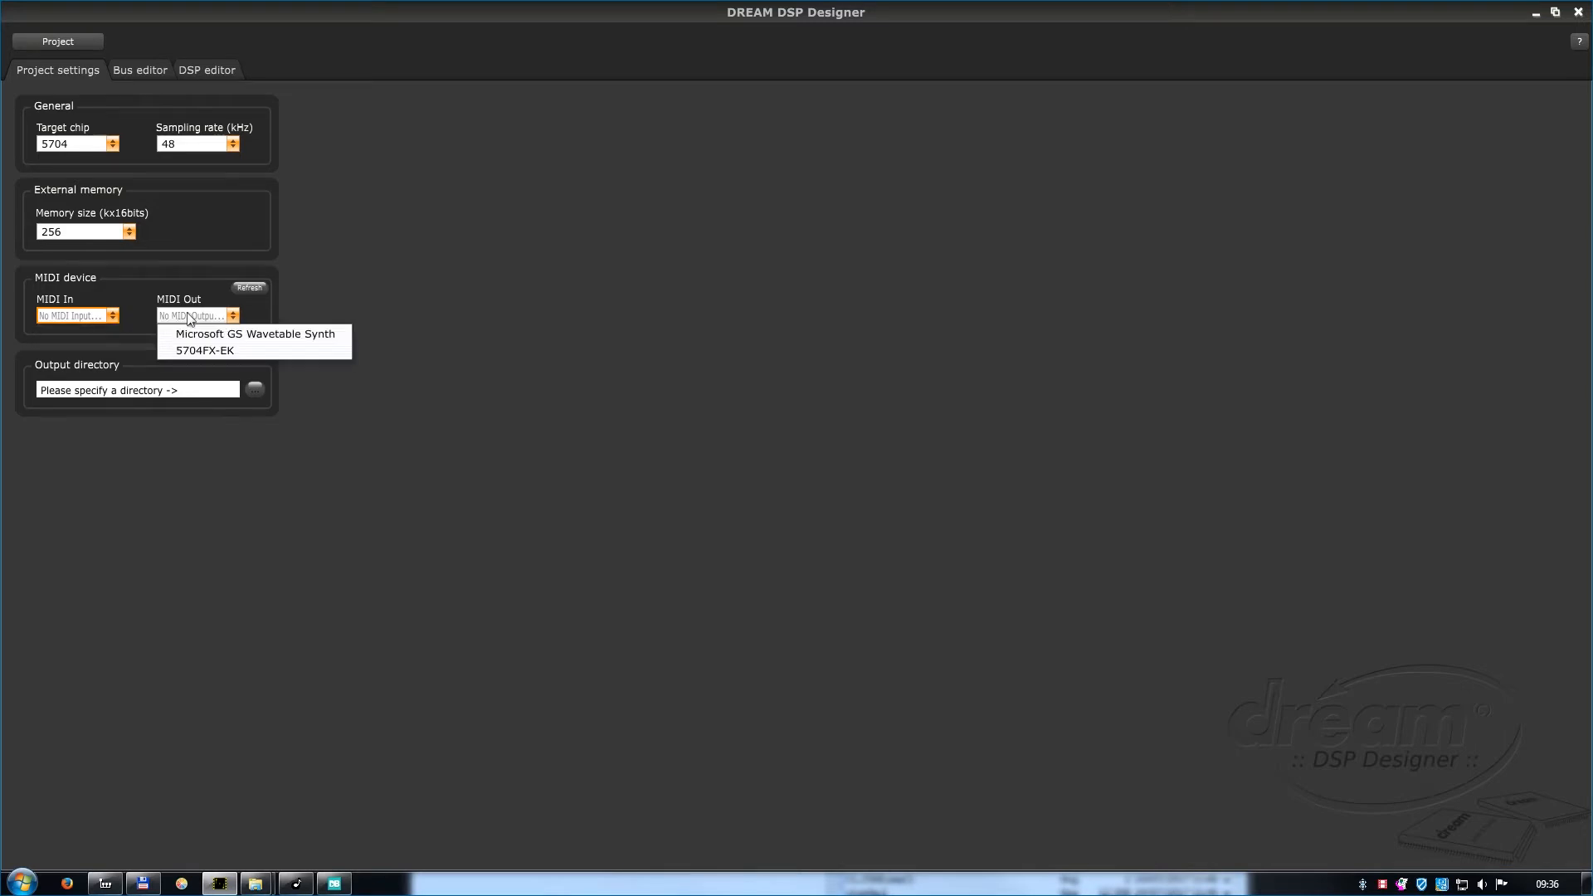
{"action": "left_click", "coordinate": [190, 317]}
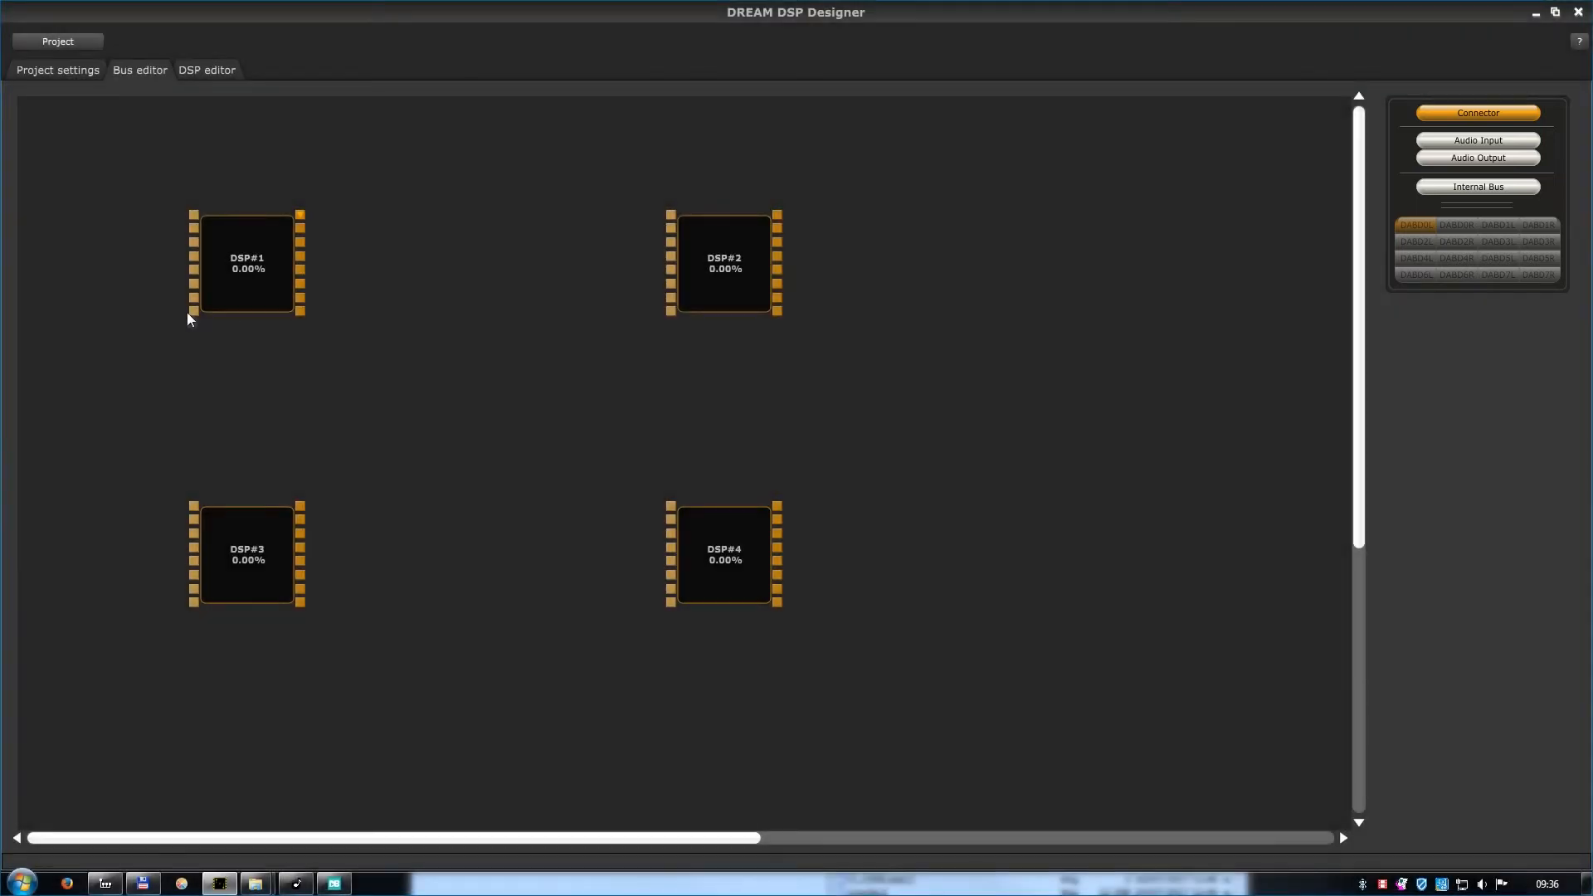
Connect the first two outputs of DSP#1 to the first two inputs of DSP#2 in the bus editor.
{"action": "left_click", "coordinate": [671, 217]}
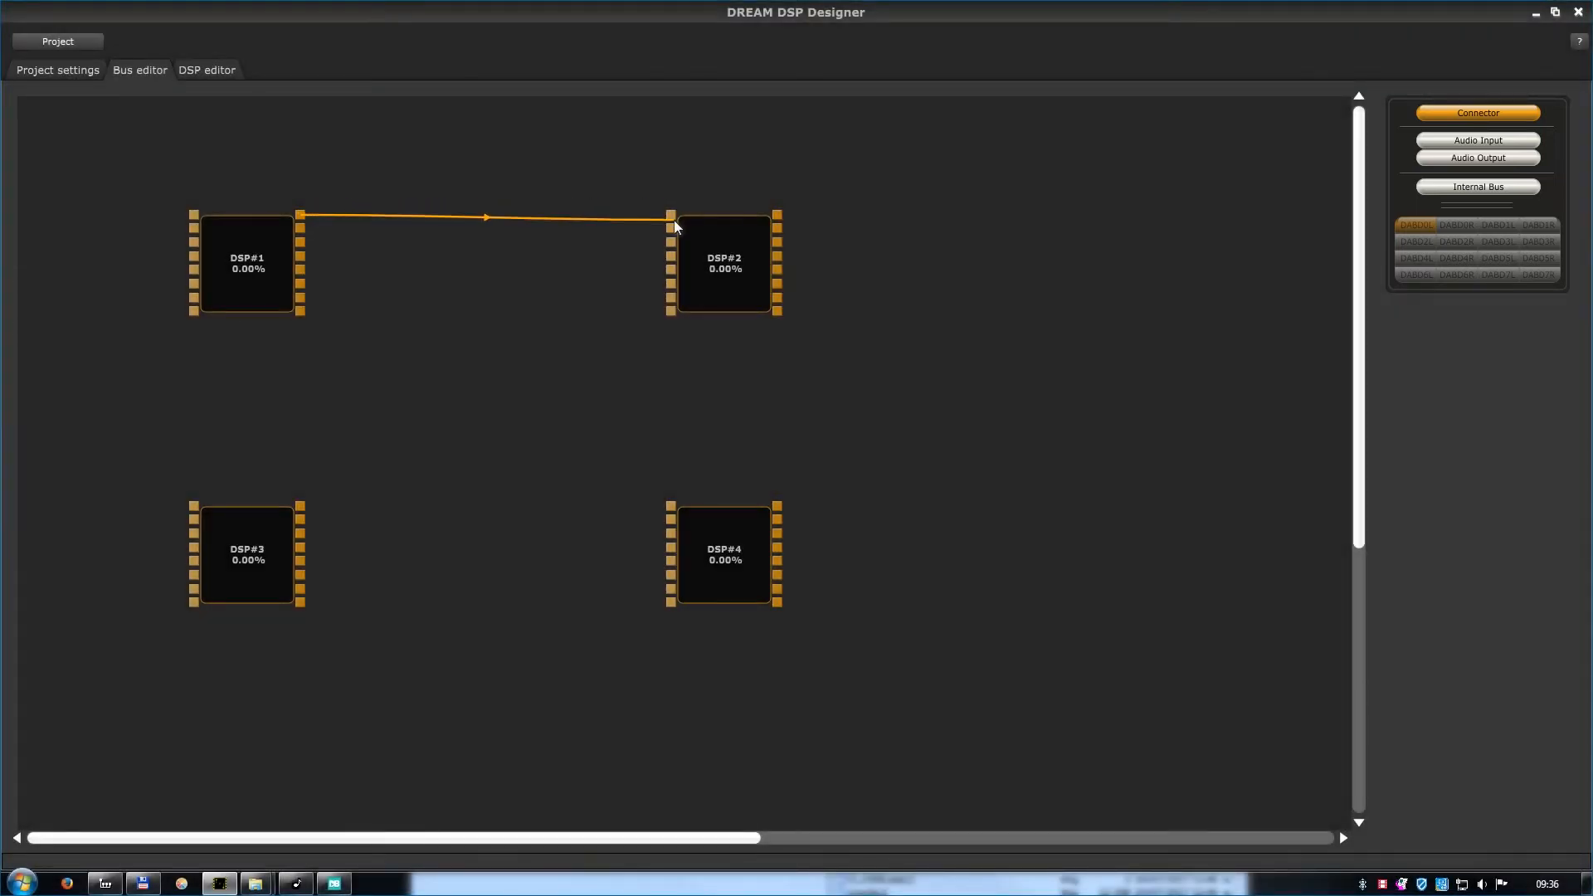
{"action": "left_click", "coordinate": [301, 228]}
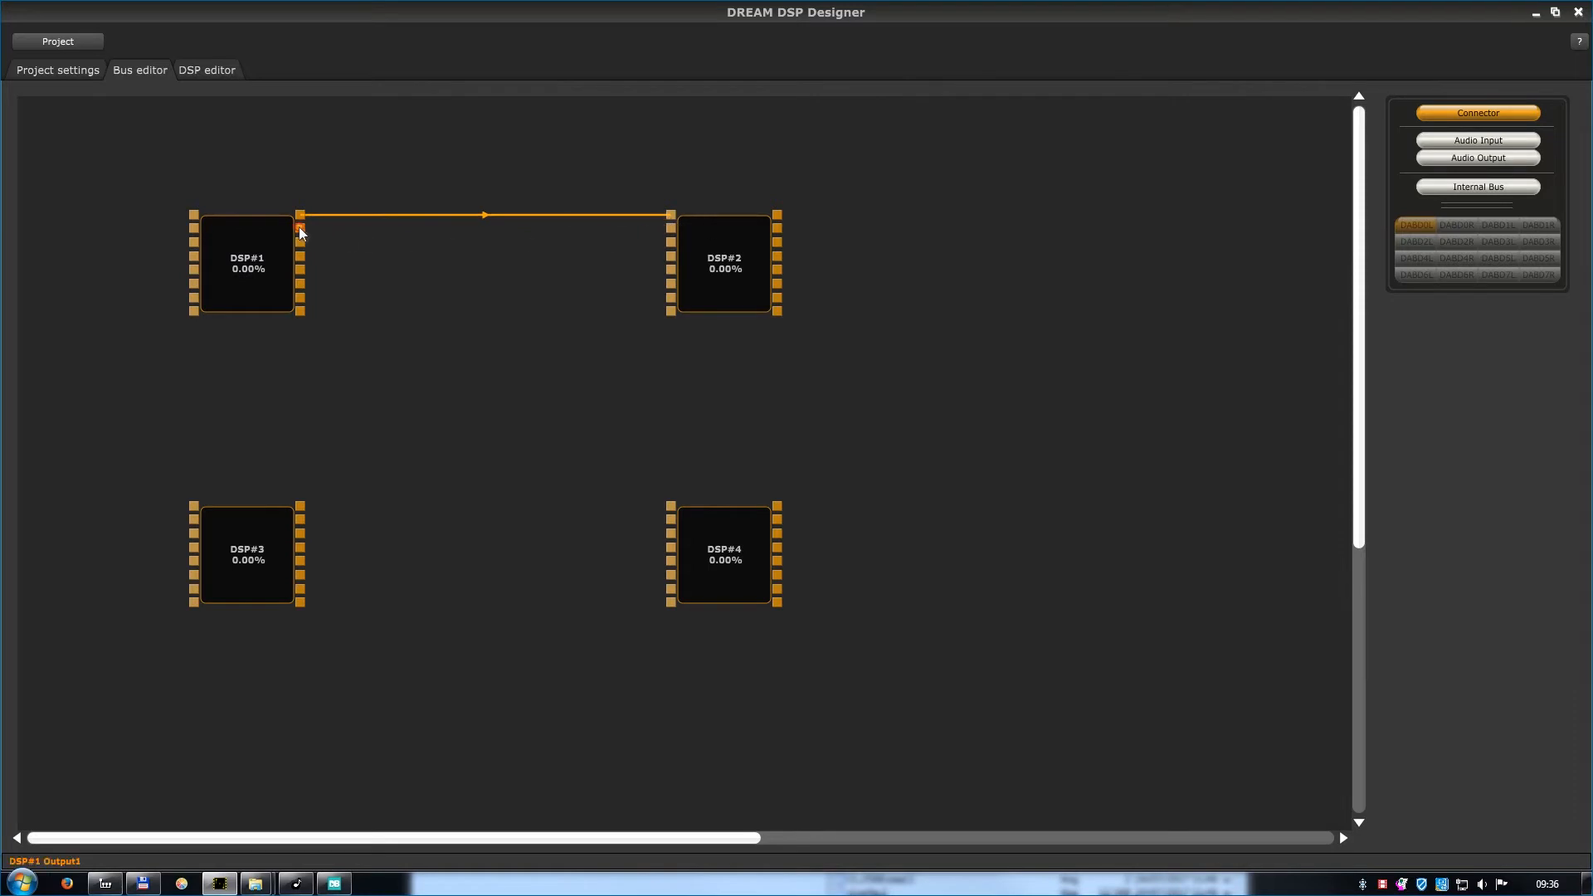
{"action": "left_click", "coordinate": [672, 231]}
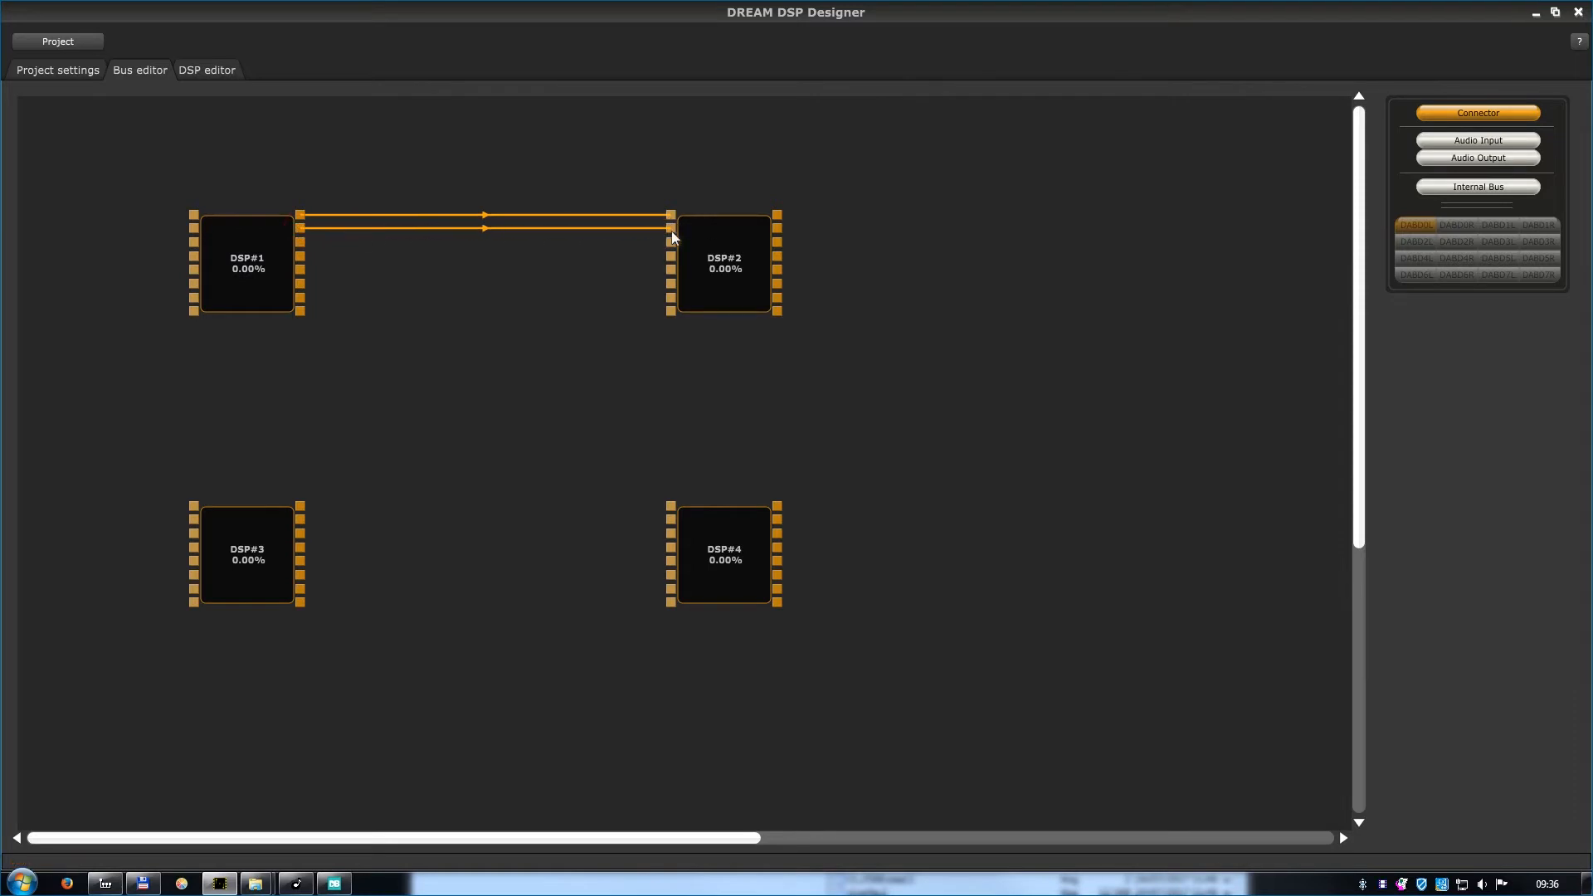
Delete both connections between DSP#1 and DSP#2.
{"action": "left_click_drag", "start_coordinate": [549, 229], "coordinate": [545, 250]}
{"action": "right_click", "coordinate": [550, 219]}
{"action": "left_click", "coordinate": [559, 226]}
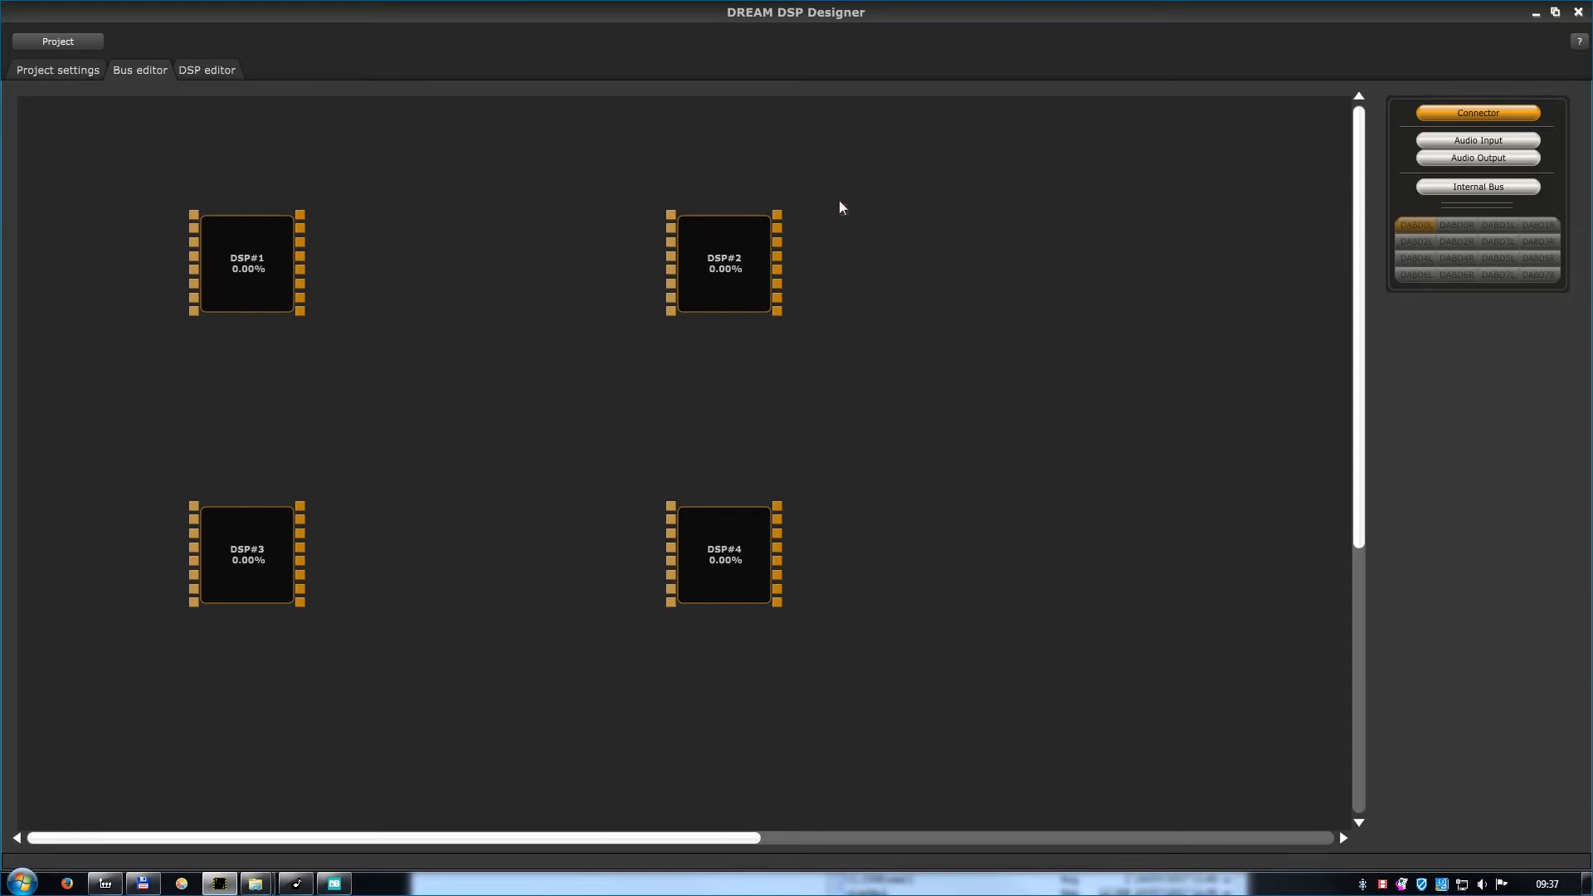
Assign audio input DAAD0L to the first input of DSP#1 and DAAD0R to its second input.
{"action": "left_click", "coordinate": [1419, 143]}
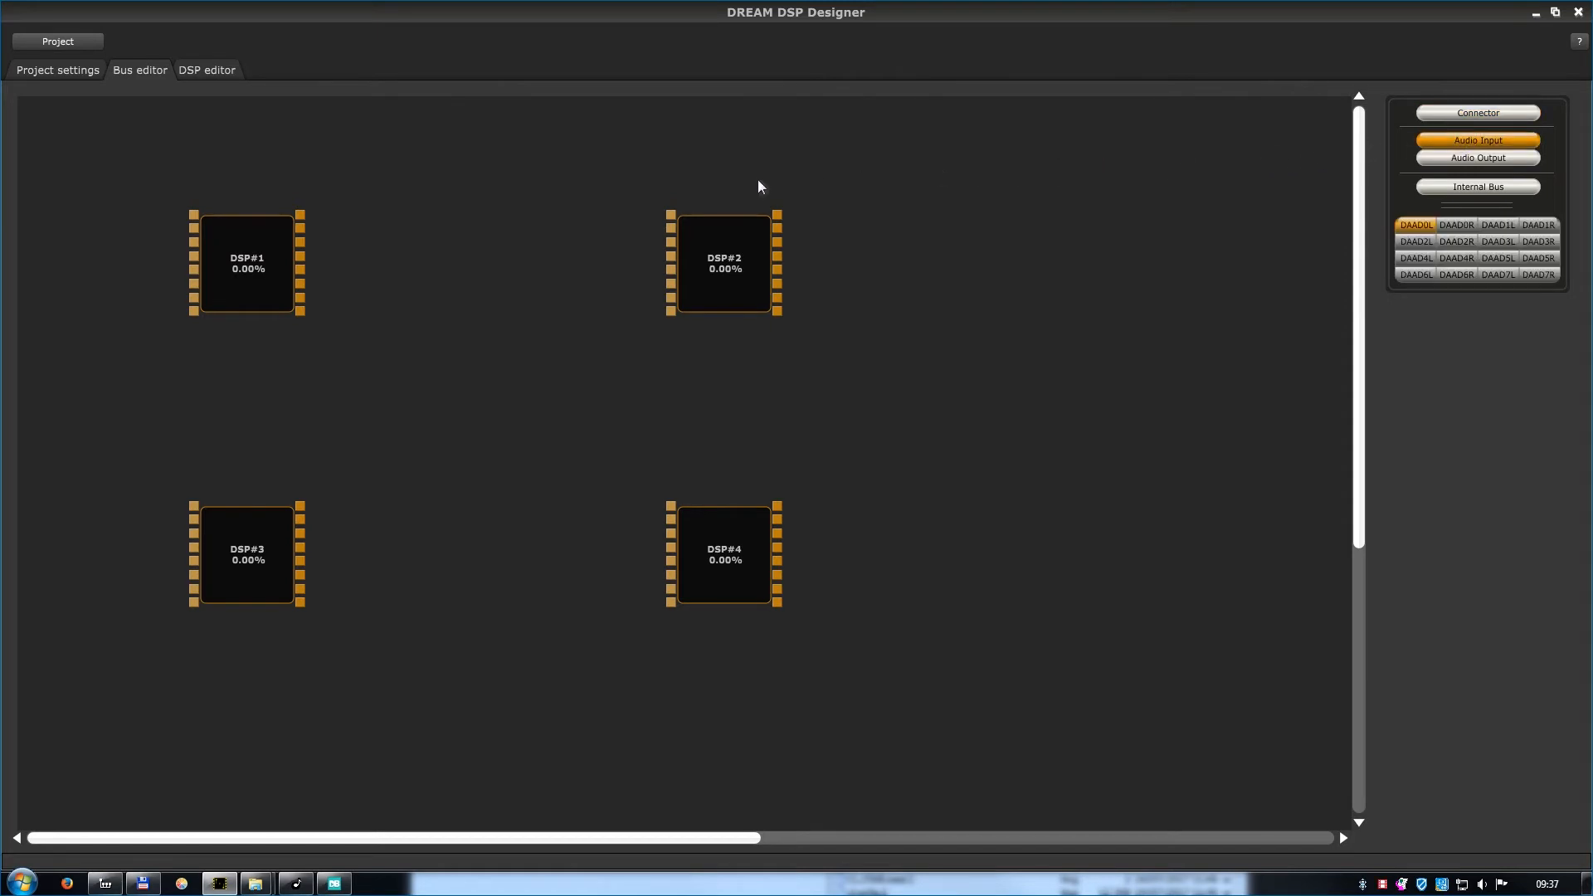
{"action": "left_click", "coordinate": [196, 217]}
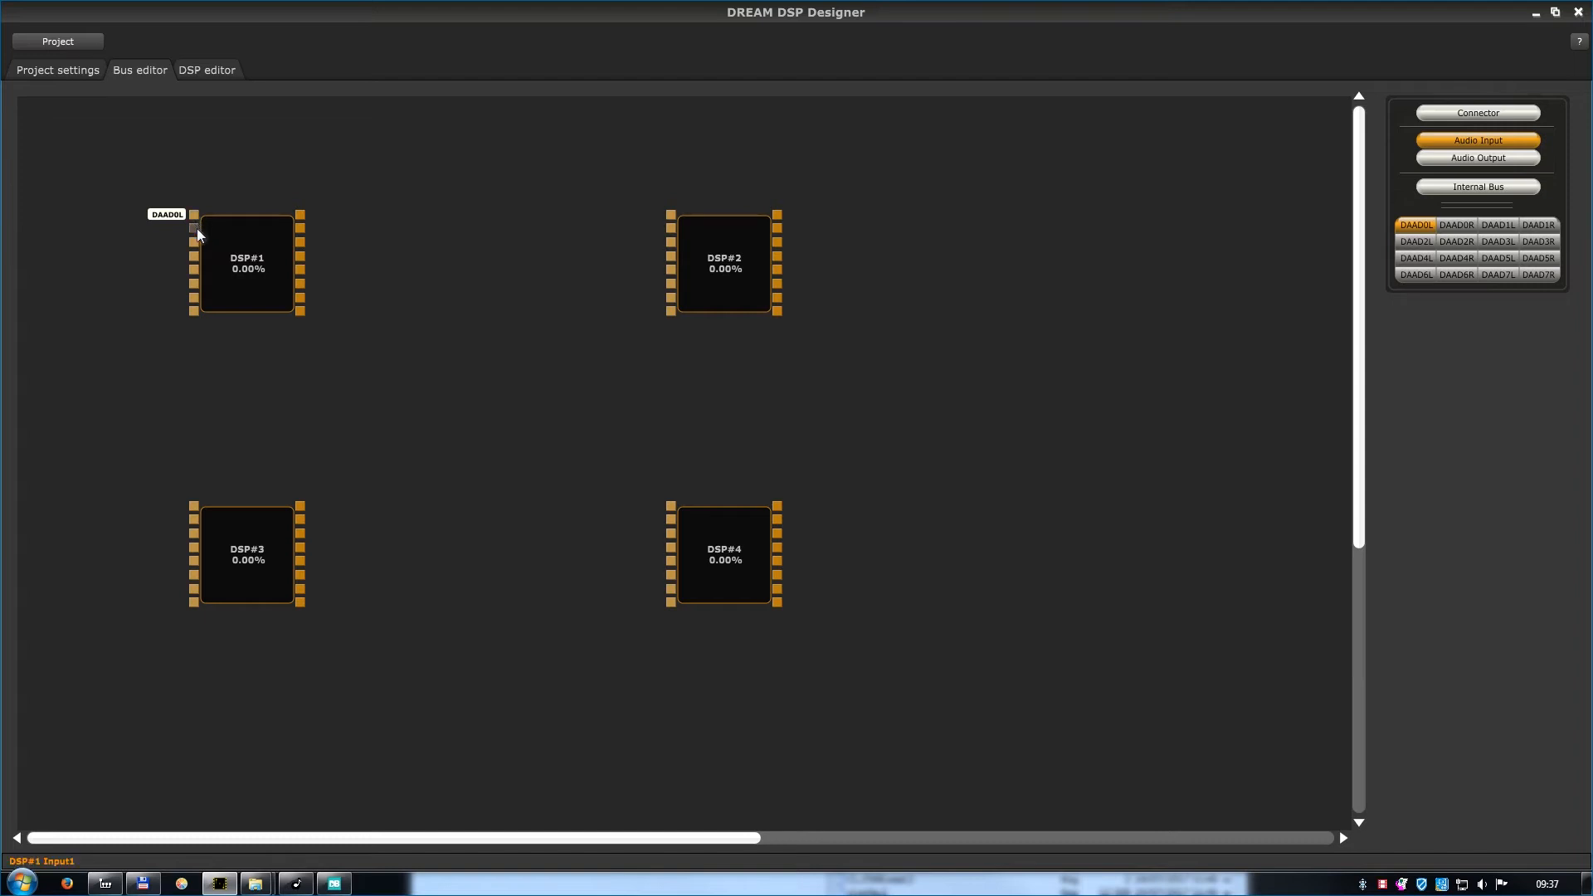
{"action": "right_click", "coordinate": [197, 230]}
{"action": "mouse_move", "coordinate": [241, 239]}
{"action": "left_click", "coordinate": [325, 254]}
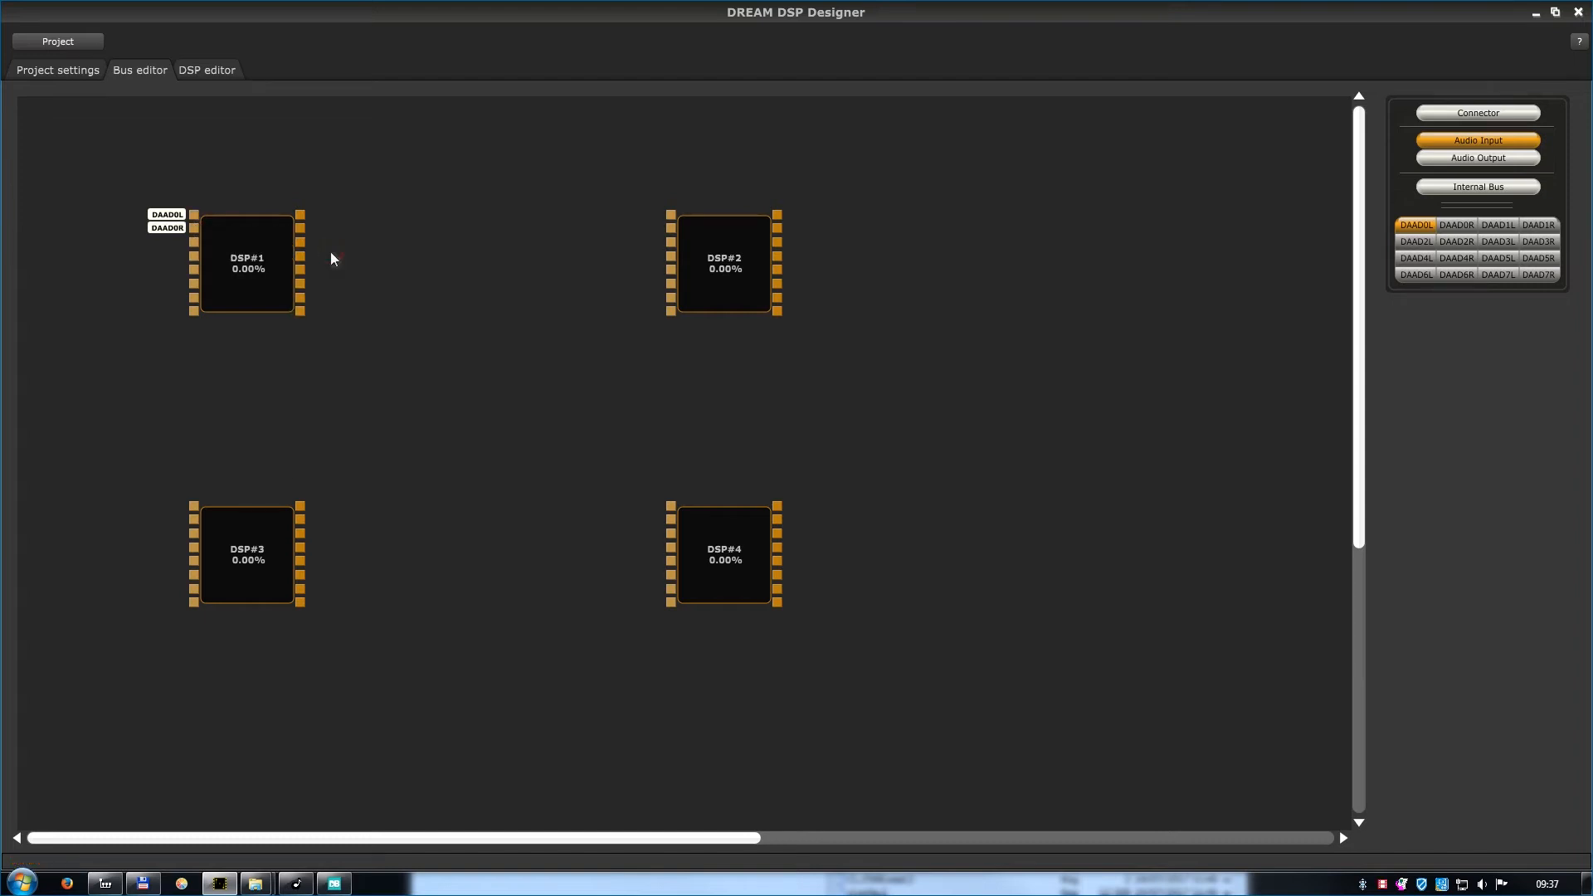
Assign audio output DABD0R to the first output of DSP#1 and DABD0L to its second output.
{"action": "right_click", "coordinate": [302, 214]}
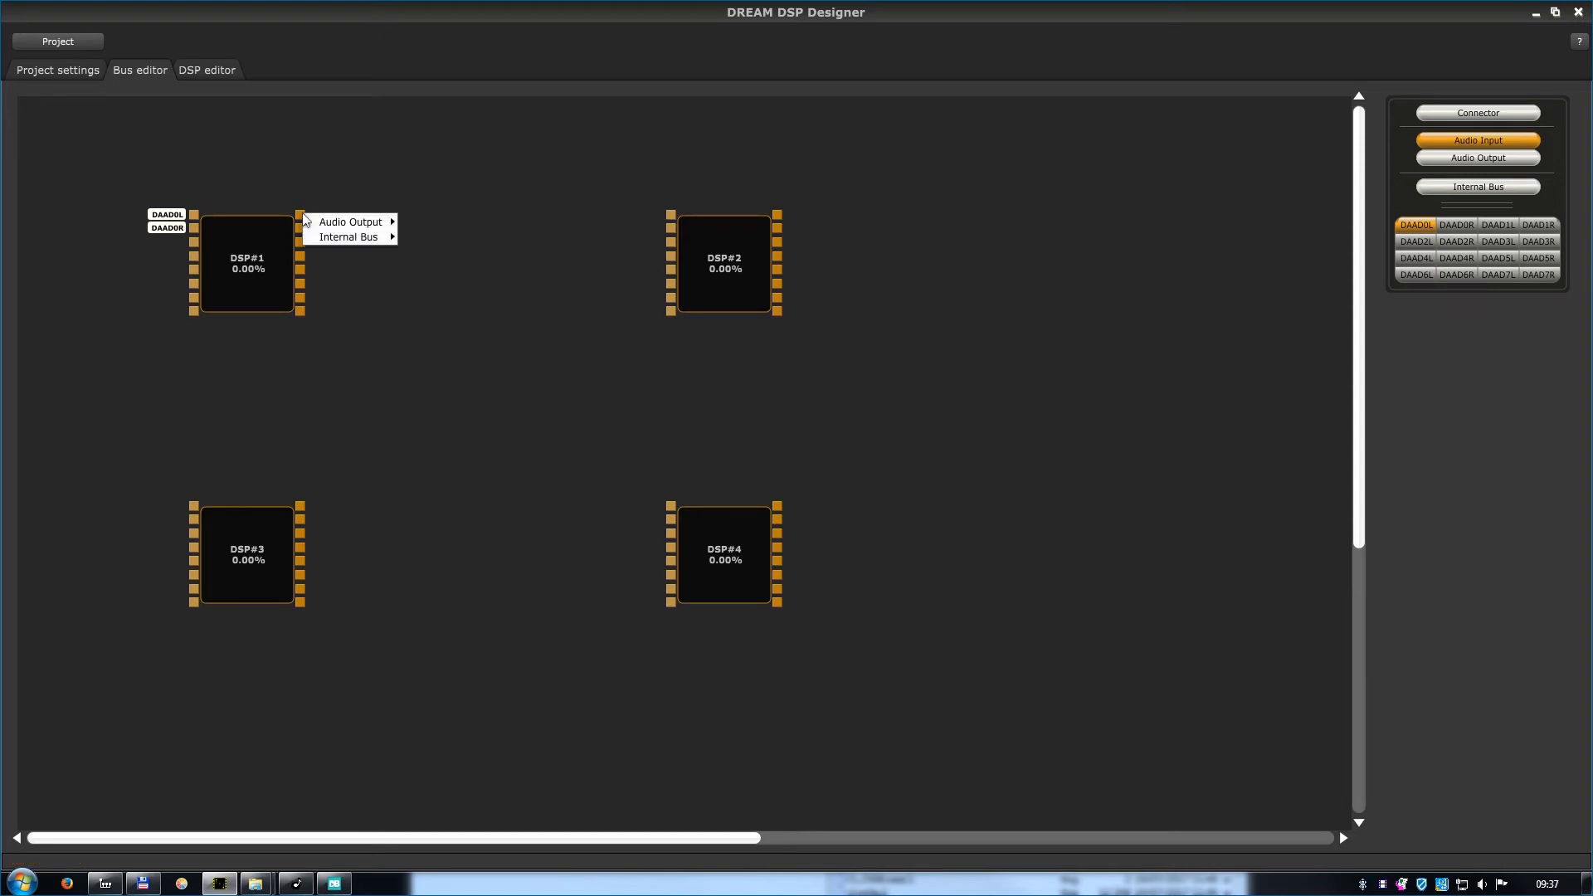
{"action": "mouse_move", "coordinate": [319, 222]}
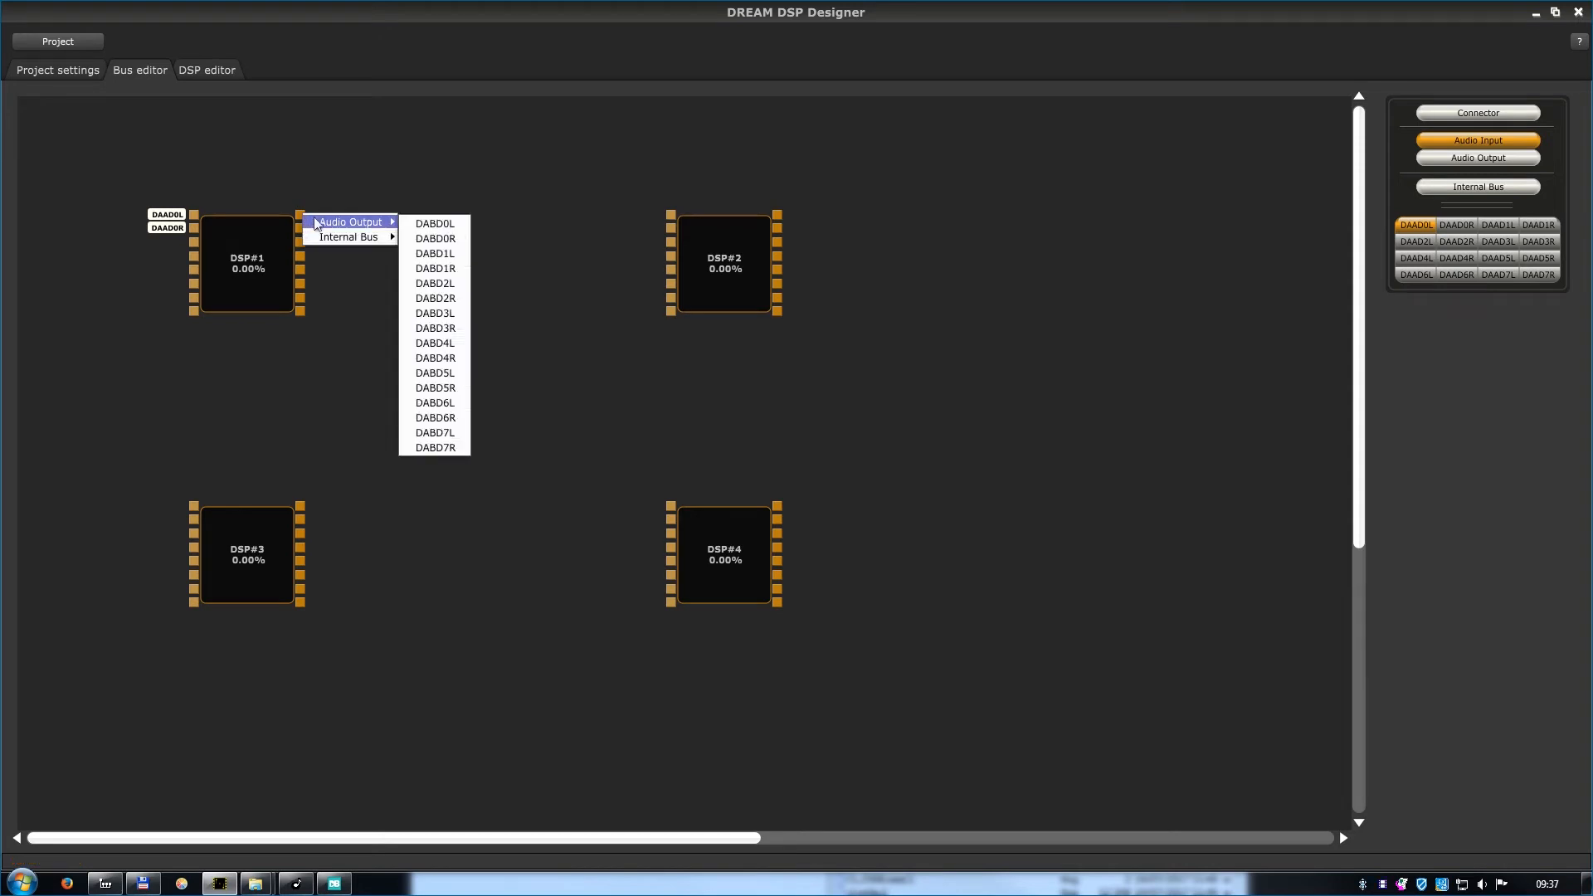
{"action": "left_click", "coordinate": [419, 239]}
{"action": "right_click", "coordinate": [303, 234]}
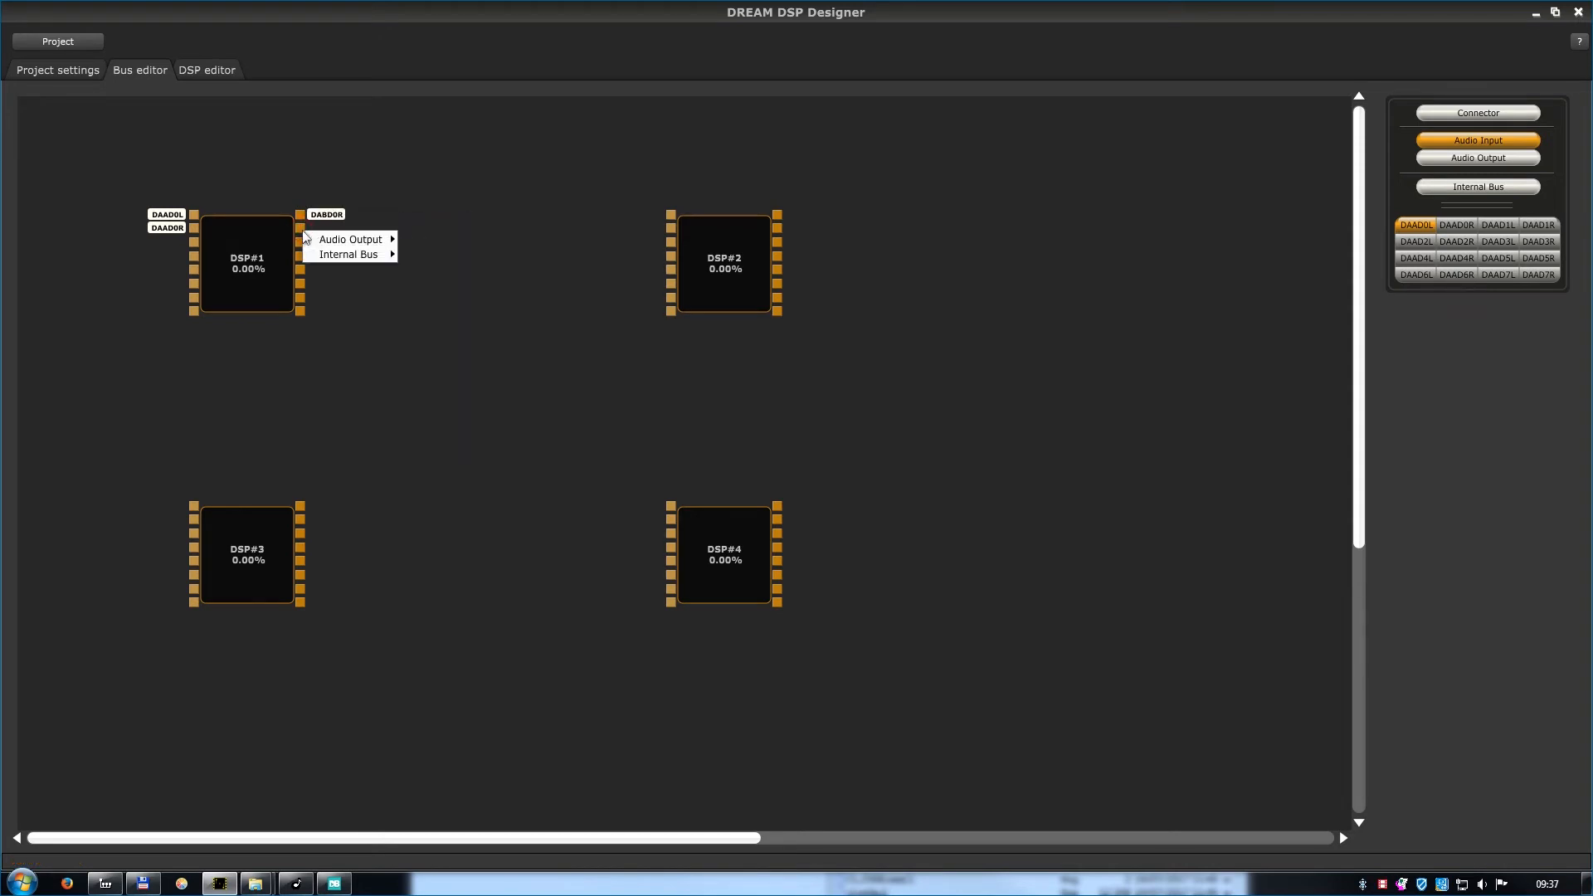
{"action": "mouse_move", "coordinate": [370, 239]}
{"action": "left_click", "coordinate": [445, 240]}
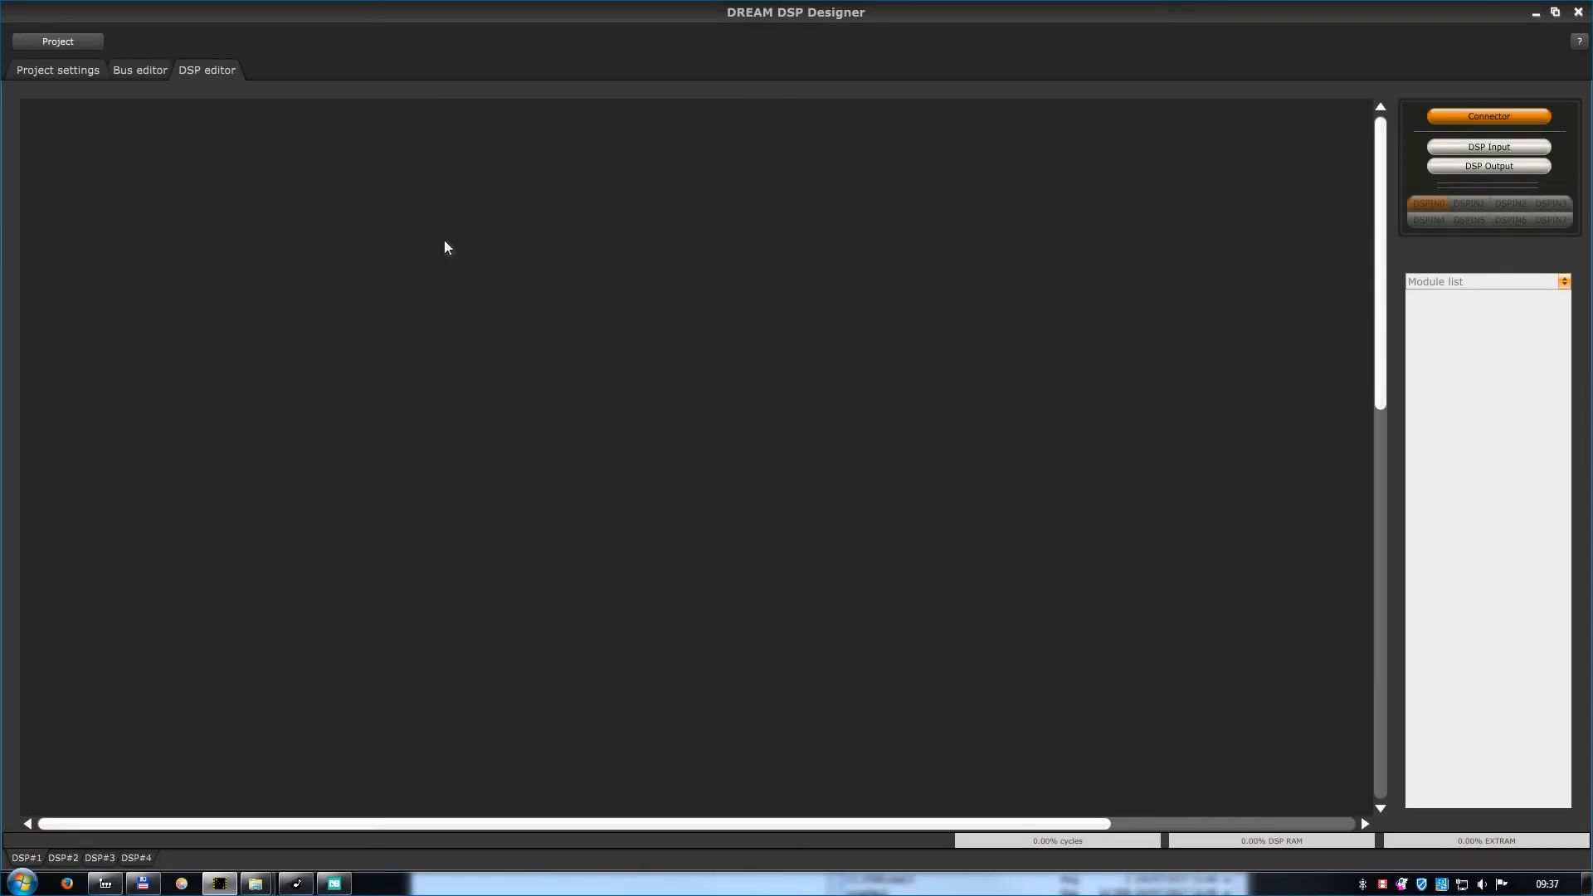
Load the MultiFX module list in the DSP editor and place a MixN module on the canvas.
{"action": "left_click", "coordinate": [1460, 281]}
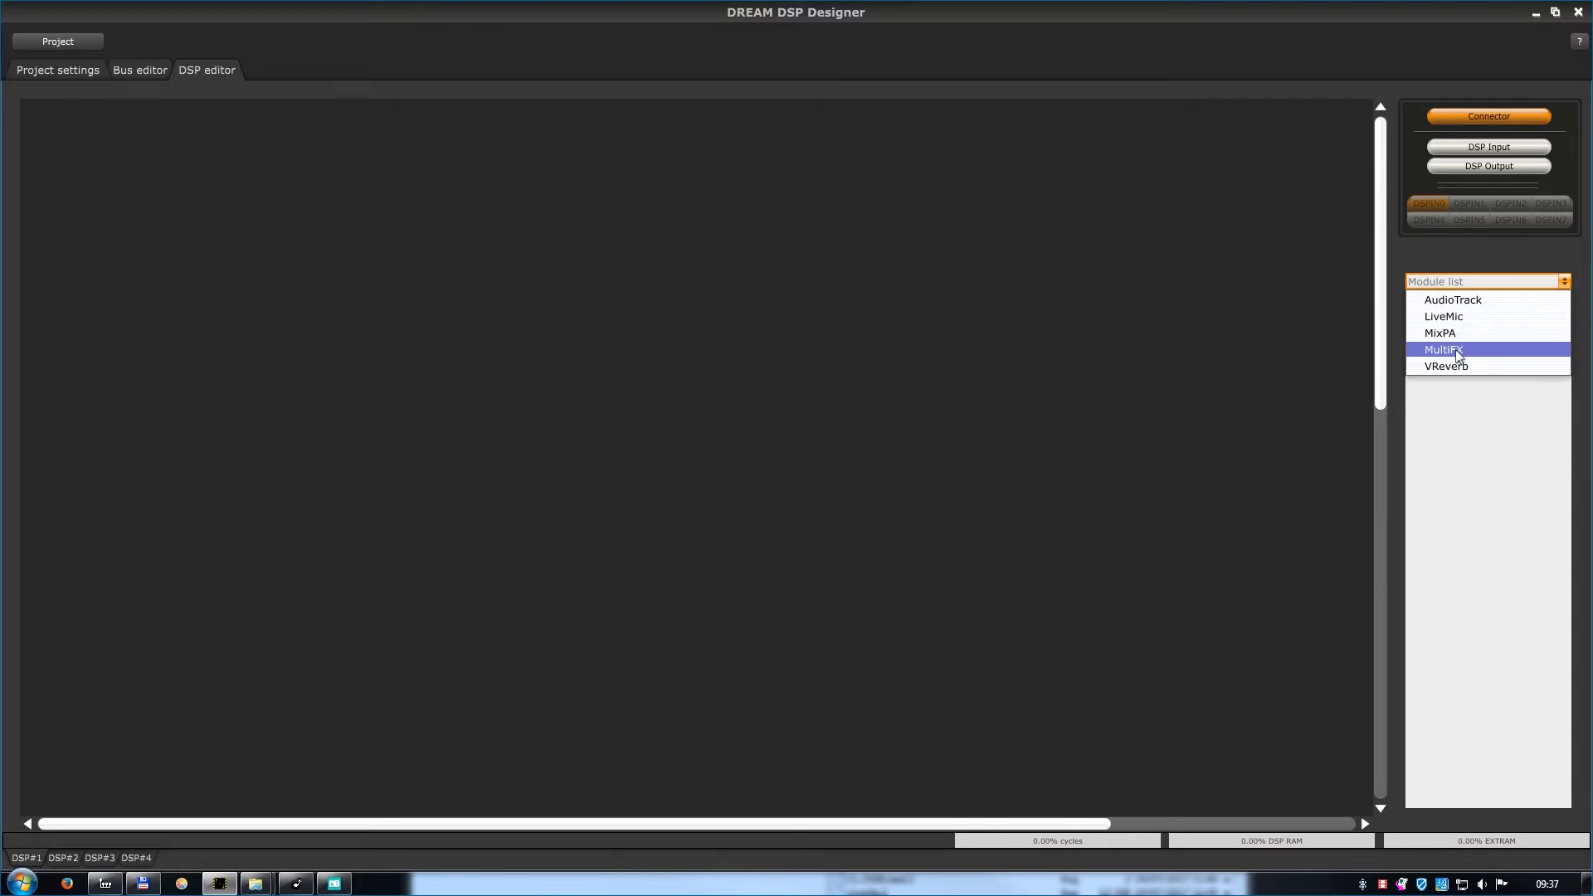
{"action": "left_click", "coordinate": [1459, 351]}
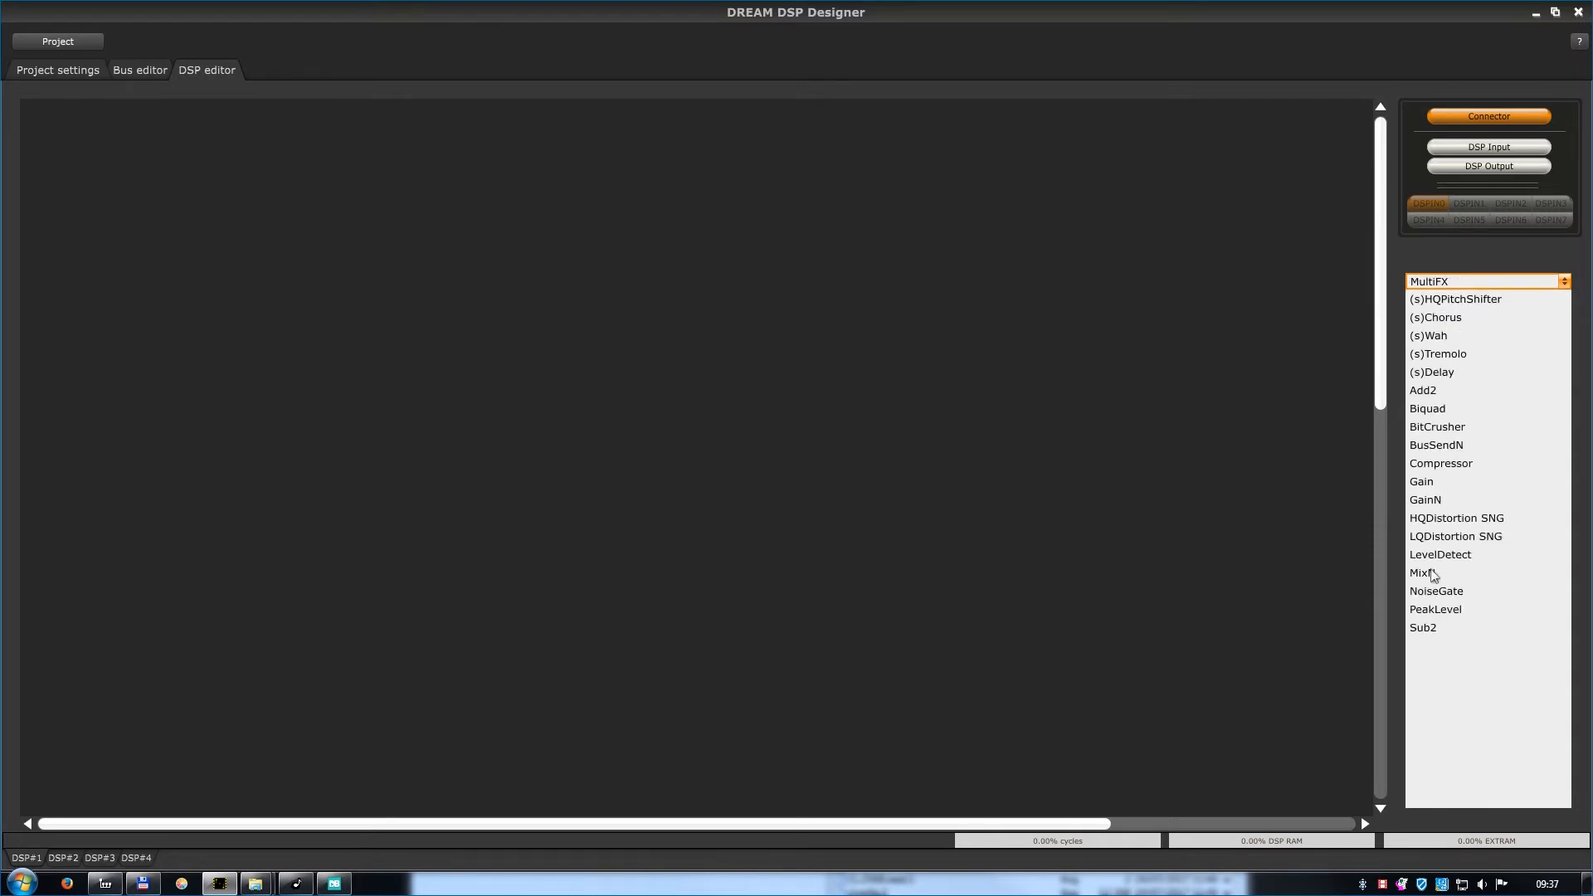
{"action": "left_click_drag", "start_coordinate": [1273, 528], "coordinate": [496, 357]}
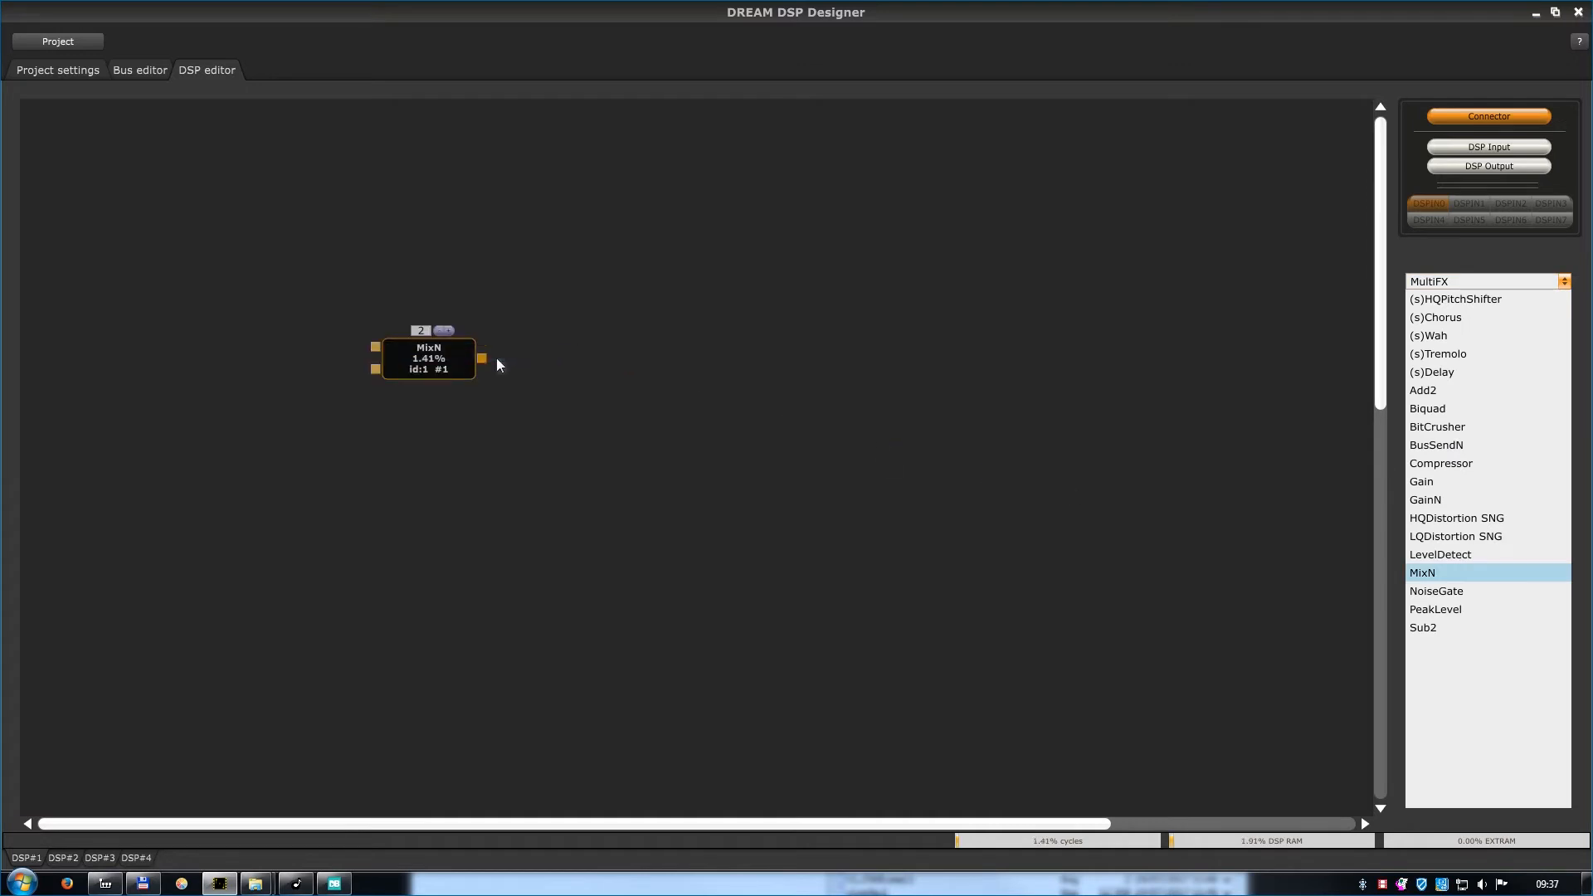
Raise the number of MixN inputs to 3, then set it back to 2.
{"action": "key", "text": "plus"}
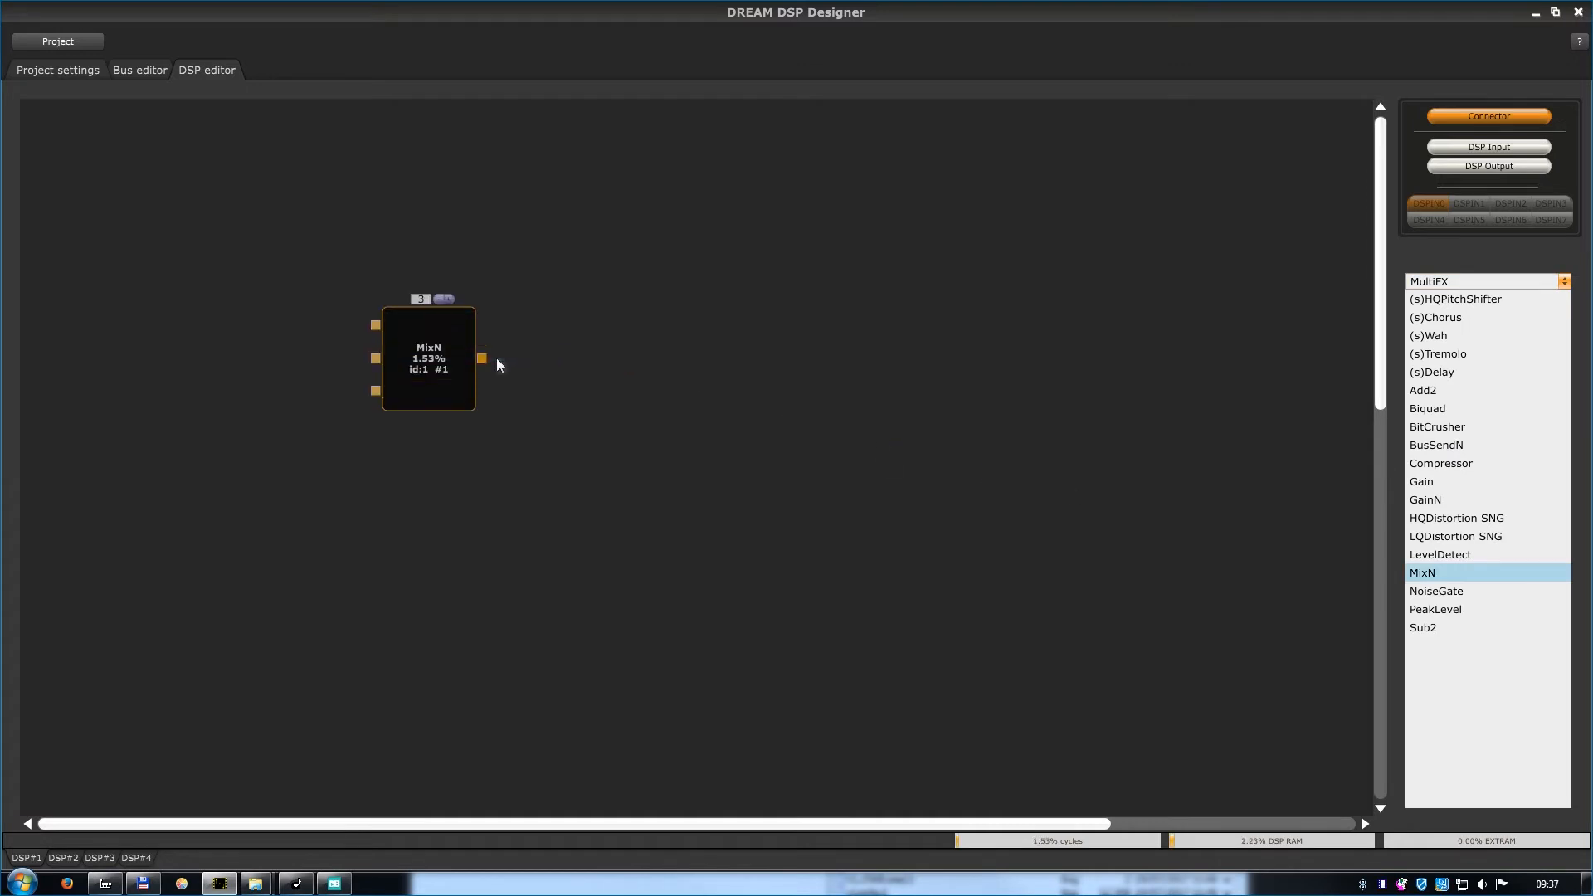
{"action": "left_click", "coordinate": [450, 298]}
{"action": "left_click", "coordinate": [438, 297]}
{"action": "left_click", "coordinate": [439, 299]}
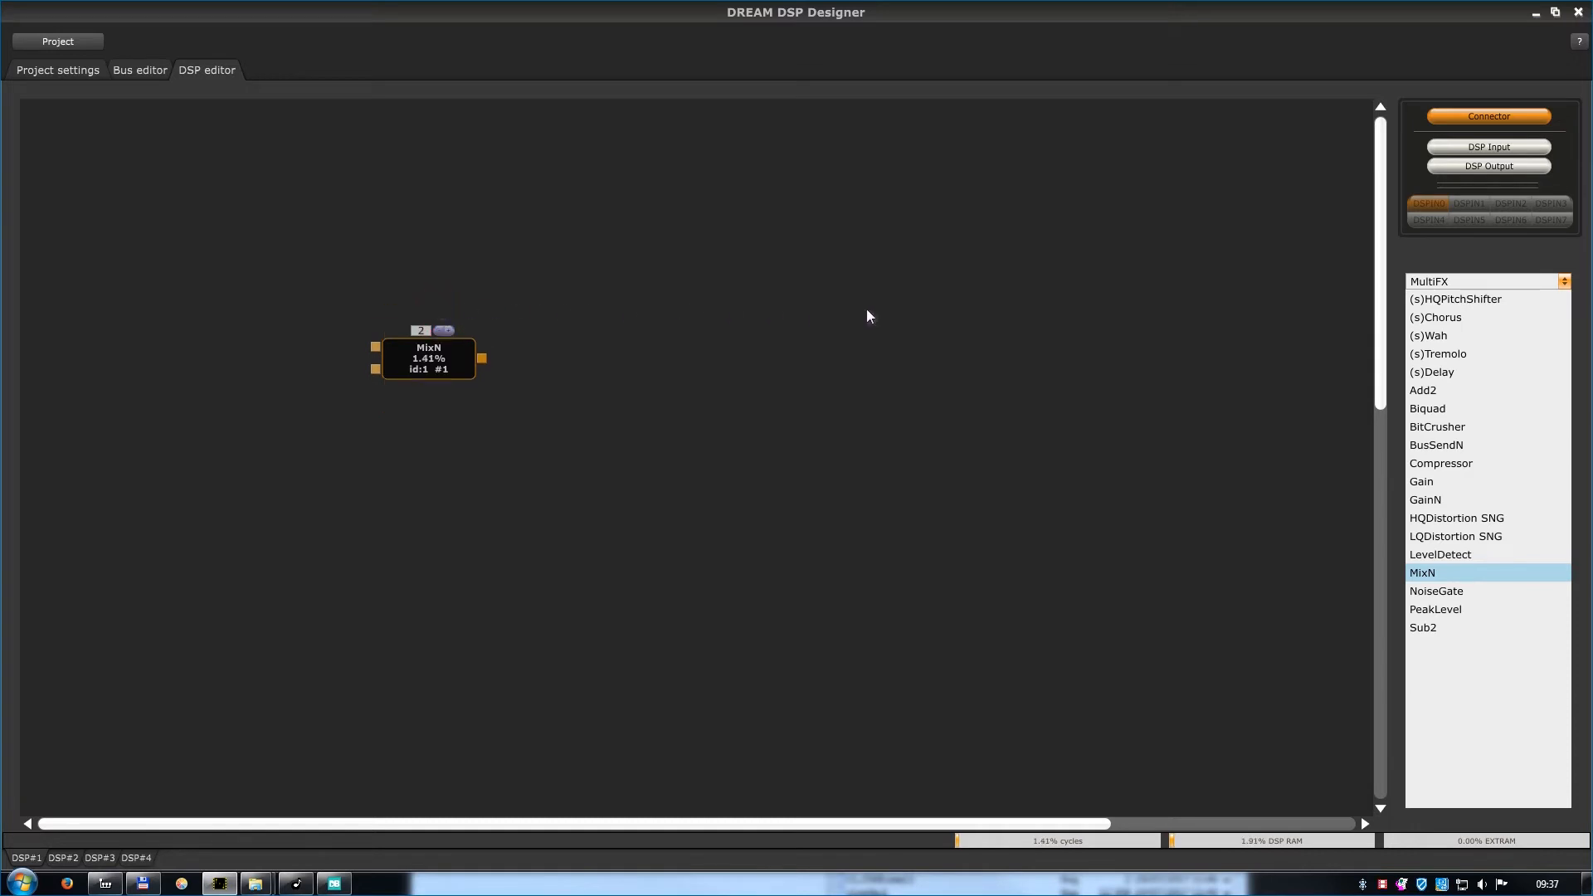
Place an (s)Chorus module to the right of MixN with Ext. RAM as its memory.
{"action": "left_click_drag", "start_coordinate": [1465, 318], "coordinate": [662, 347]}
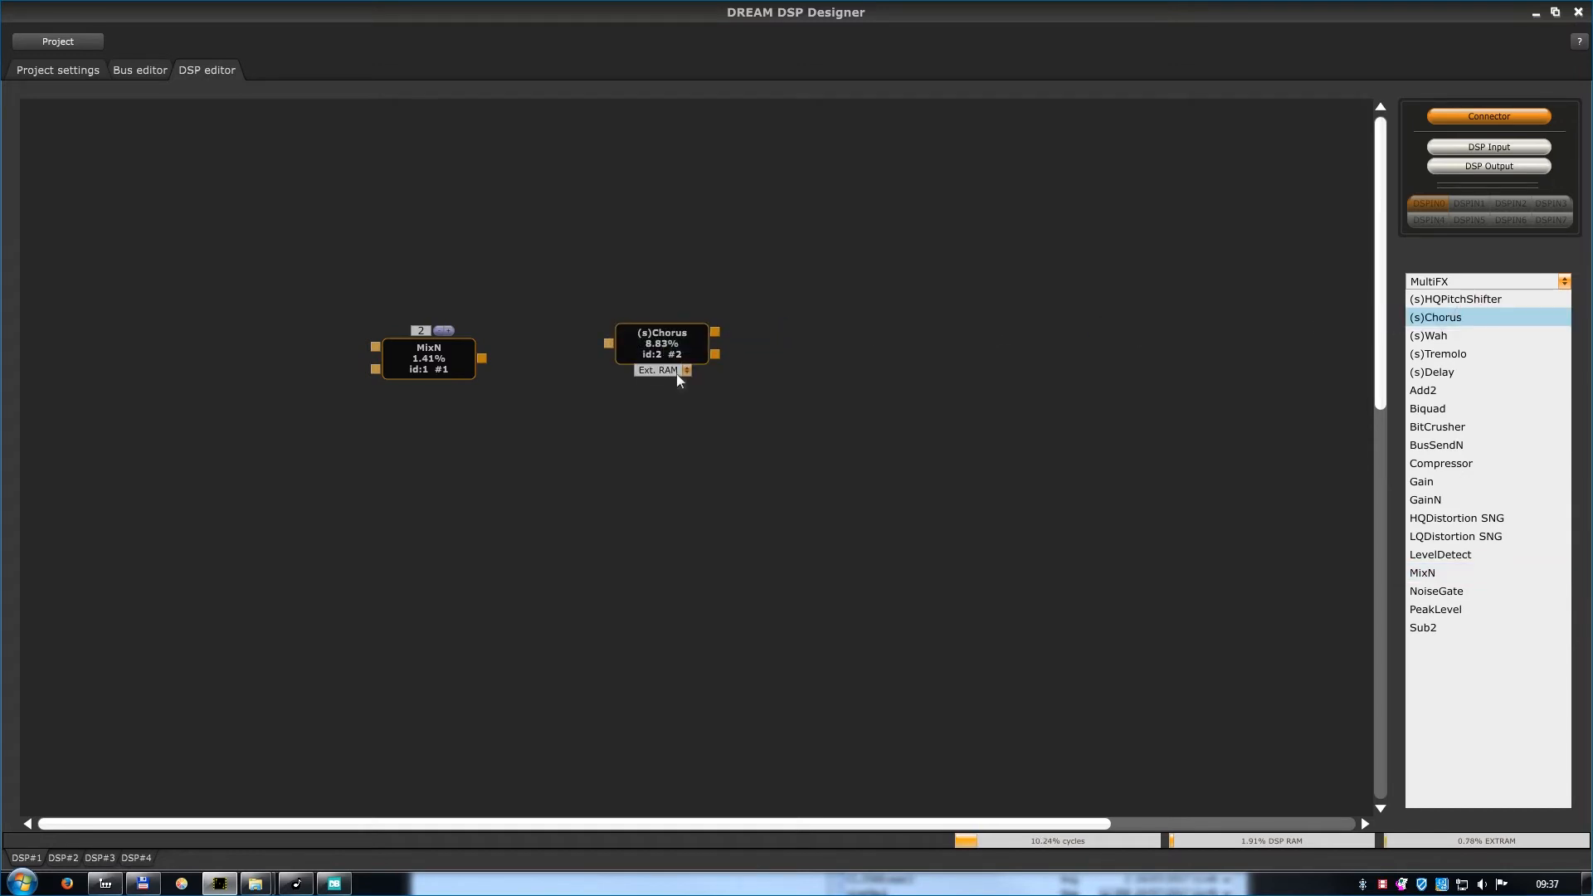
{"action": "left_click", "coordinate": [676, 373]}
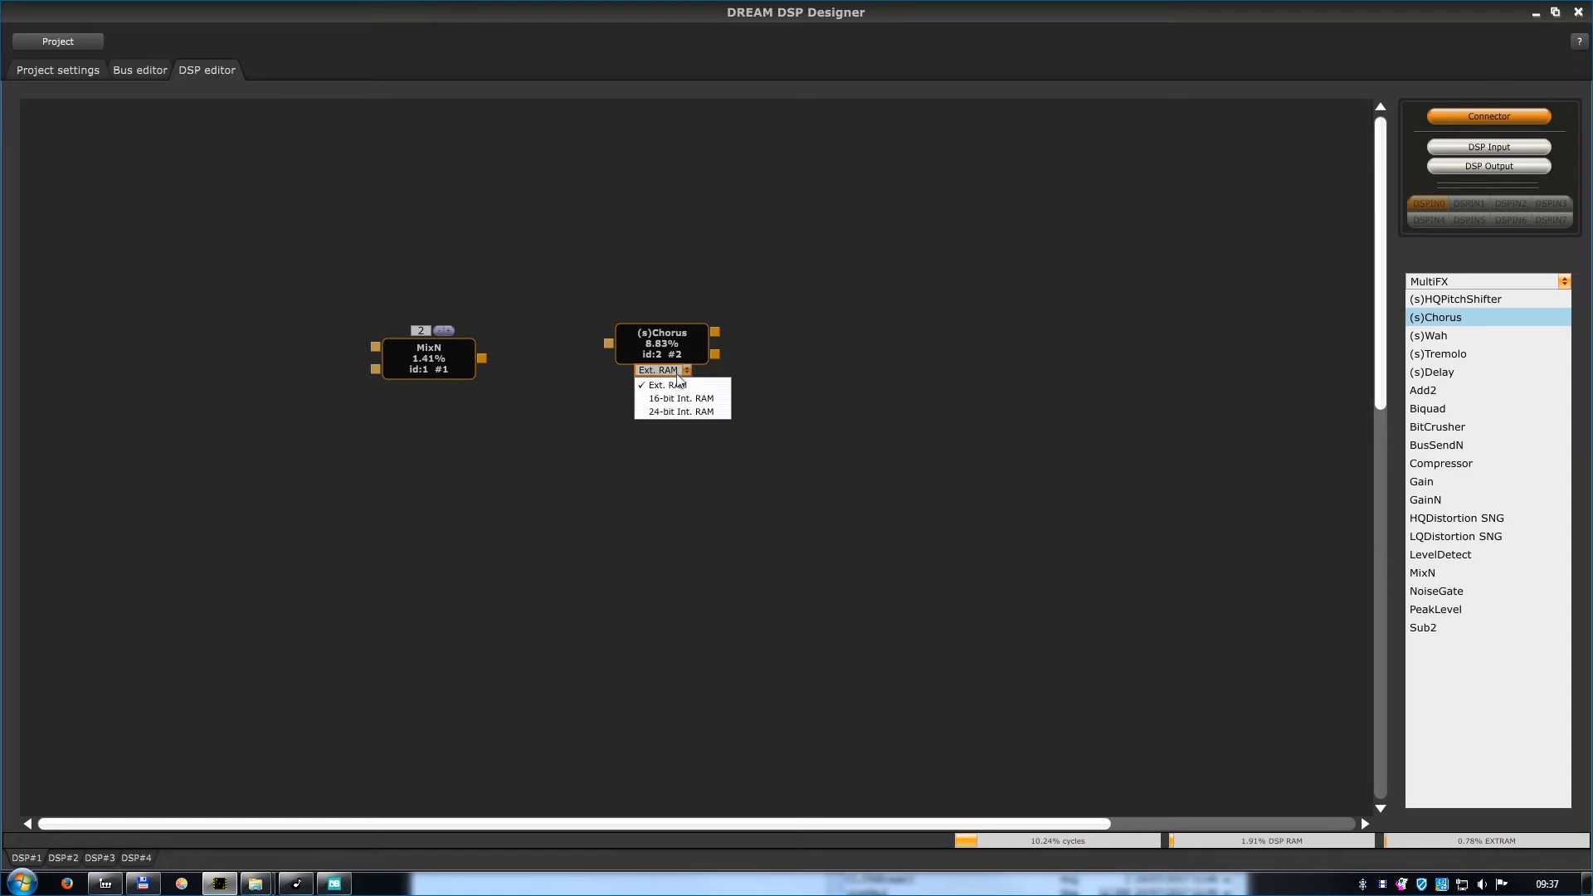
{"action": "left_click", "coordinate": [683, 385]}
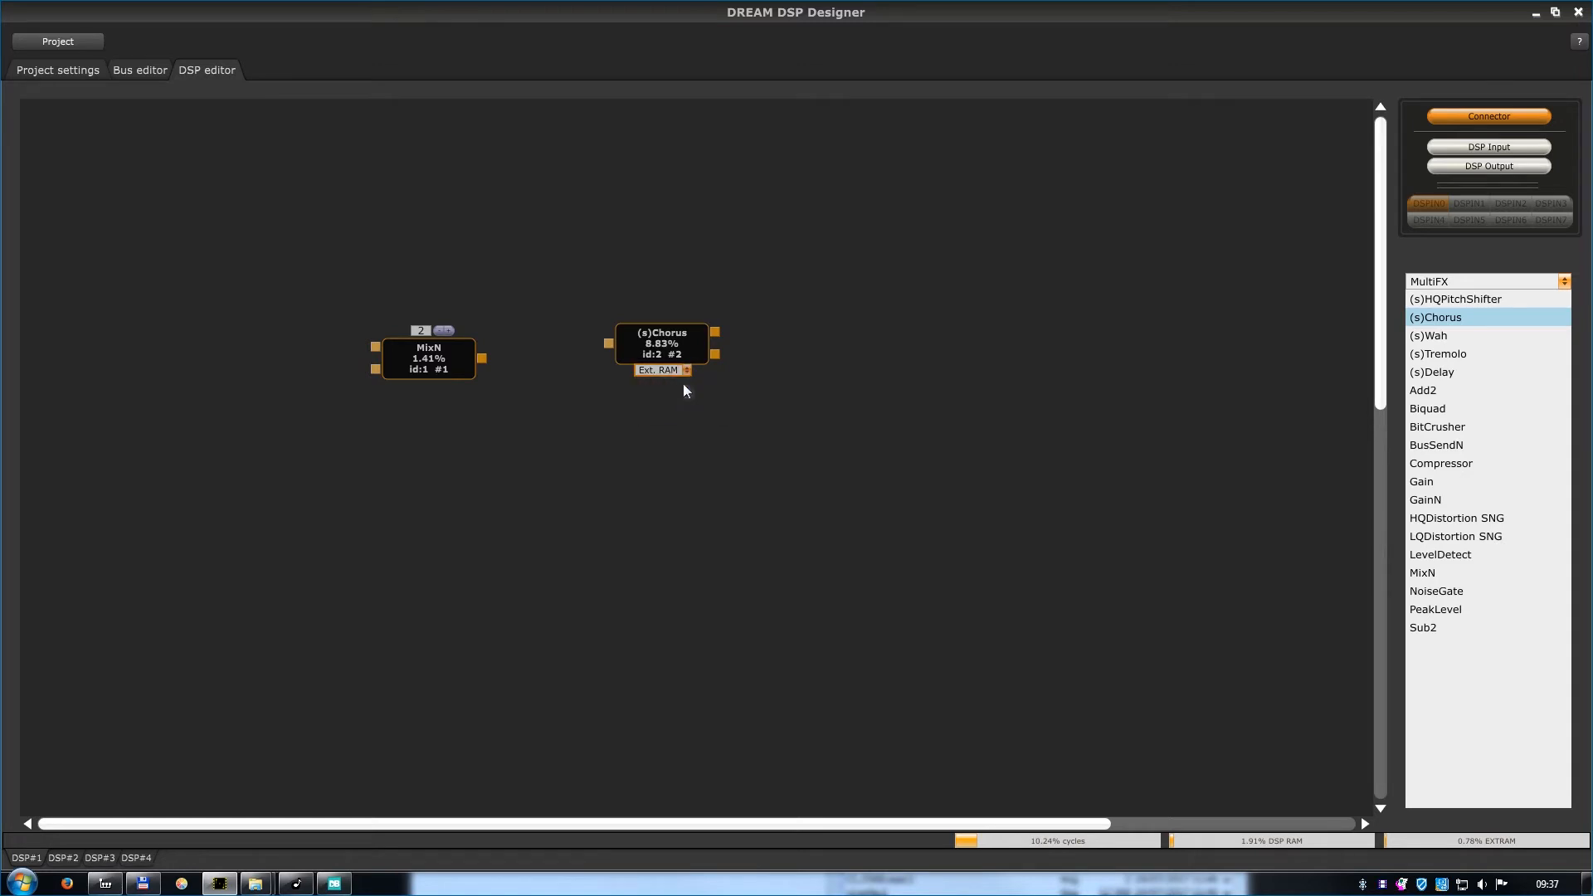
Place a PeakLevel module below the Chorus and connect the MixN output to the inputs of both modules.
{"action": "left_click_drag", "start_coordinate": [1415, 606], "coordinate": [655, 436]}
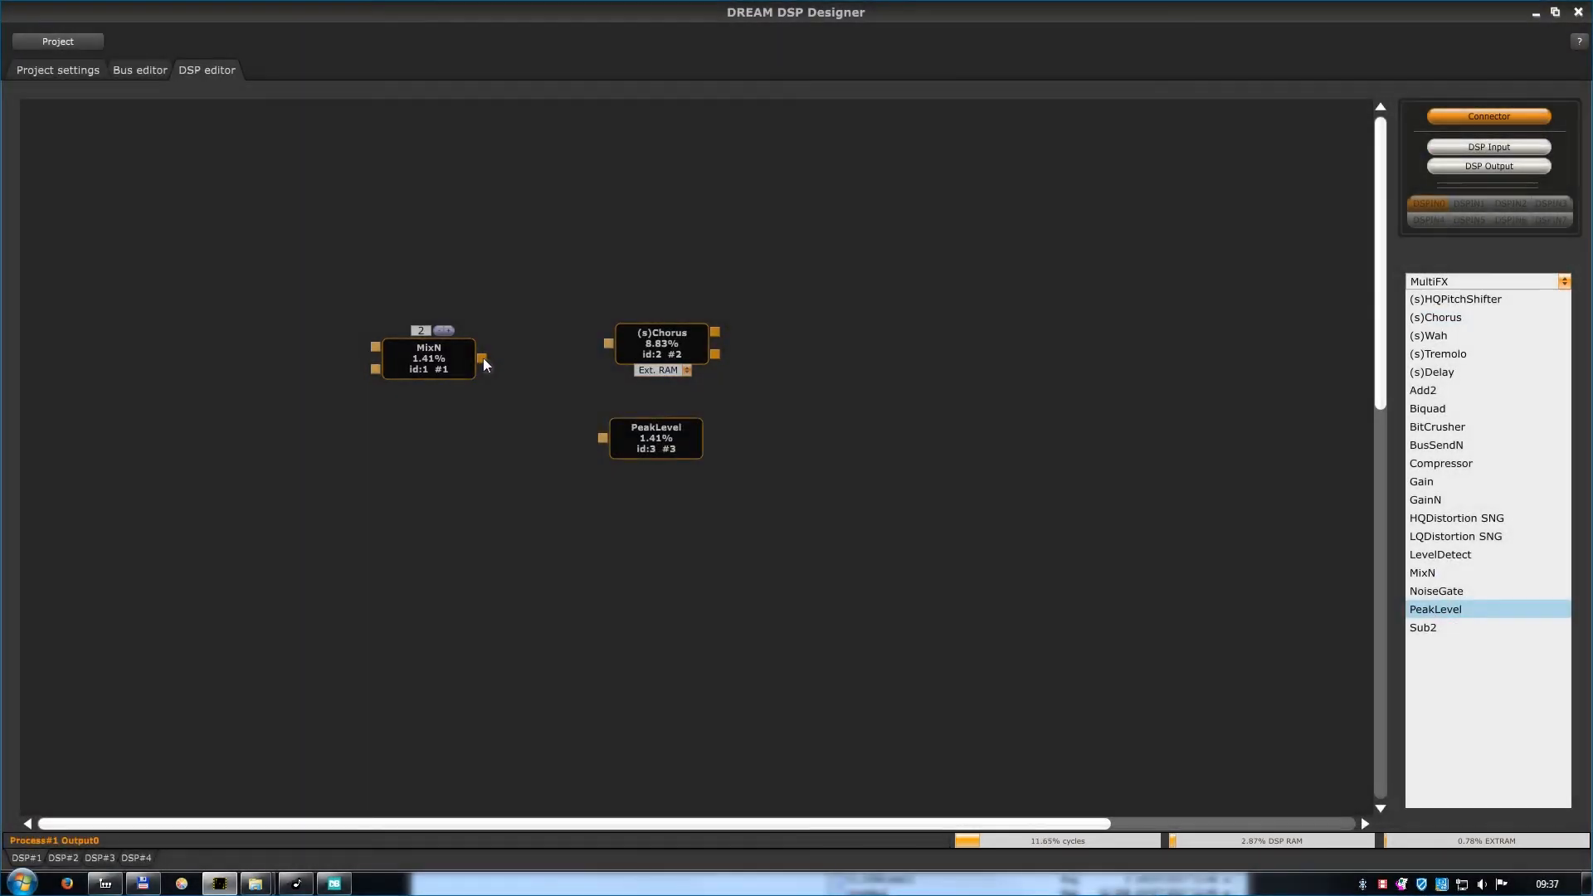
{"action": "left_click_drag", "start_coordinate": [482, 356], "coordinate": [609, 345]}
{"action": "left_click_drag", "start_coordinate": [601, 437], "coordinate": [486, 360]}
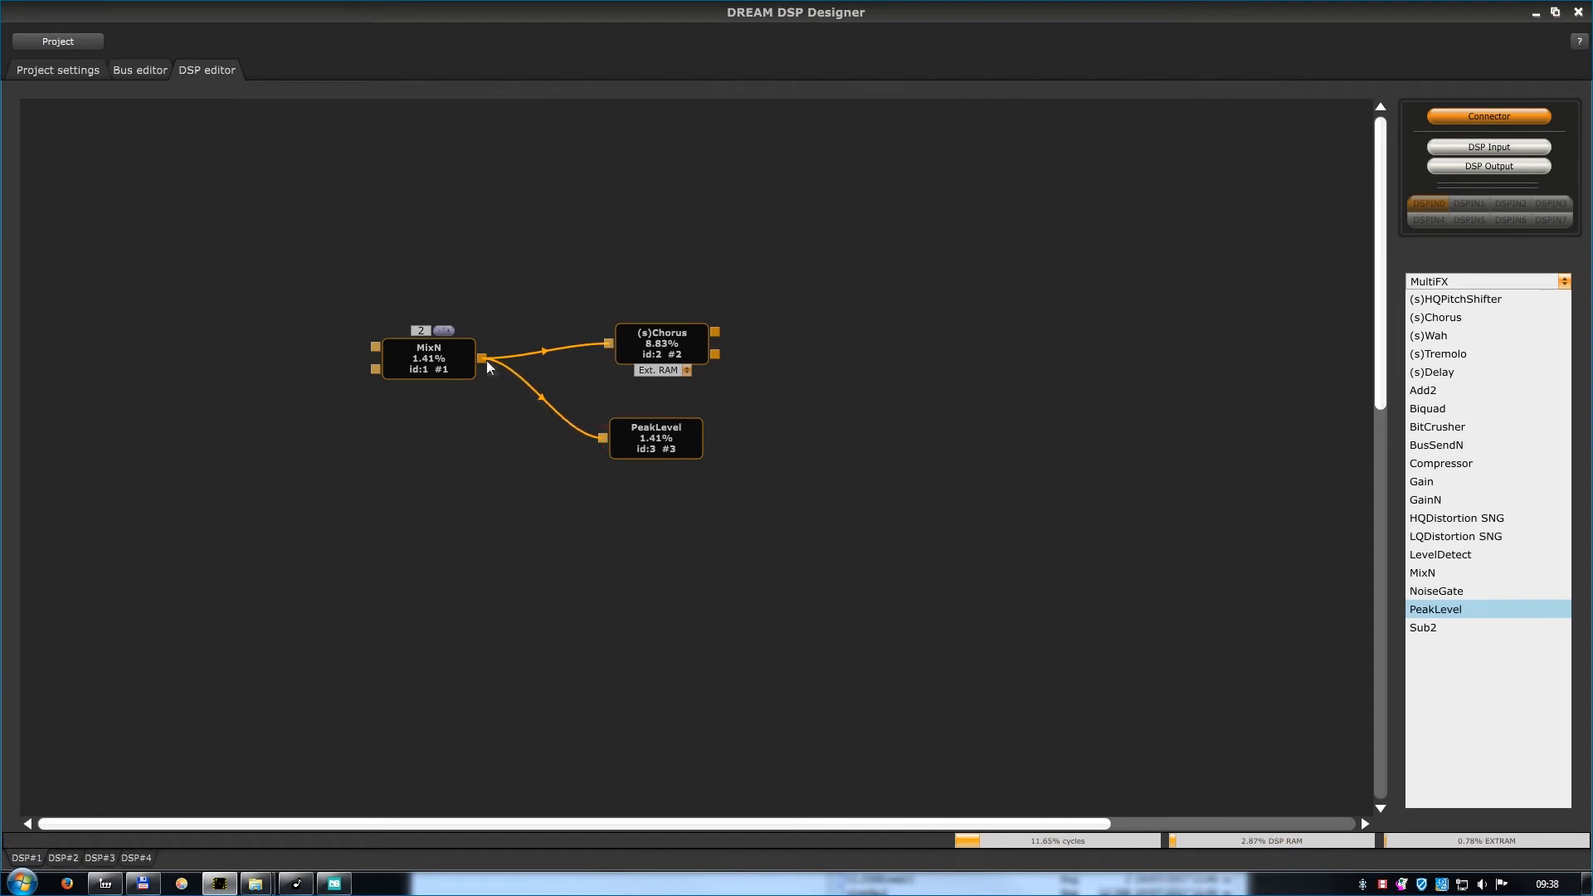
Assign DSPIN0 to the upper input of the MixN module and DSPIN1 to its lower input.
{"action": "left_click", "coordinate": [375, 346]}
{"action": "left_click", "coordinate": [390, 354]}
{"action": "left_click", "coordinate": [375, 369]}
{"action": "left_click", "coordinate": [402, 387]}
Assign DSPOUT0 and DSPOUT1 to the upper and lower outputs of the (s)Chorus module.
{"action": "left_click", "coordinate": [715, 332]}
{"action": "left_click", "coordinate": [730, 341]}
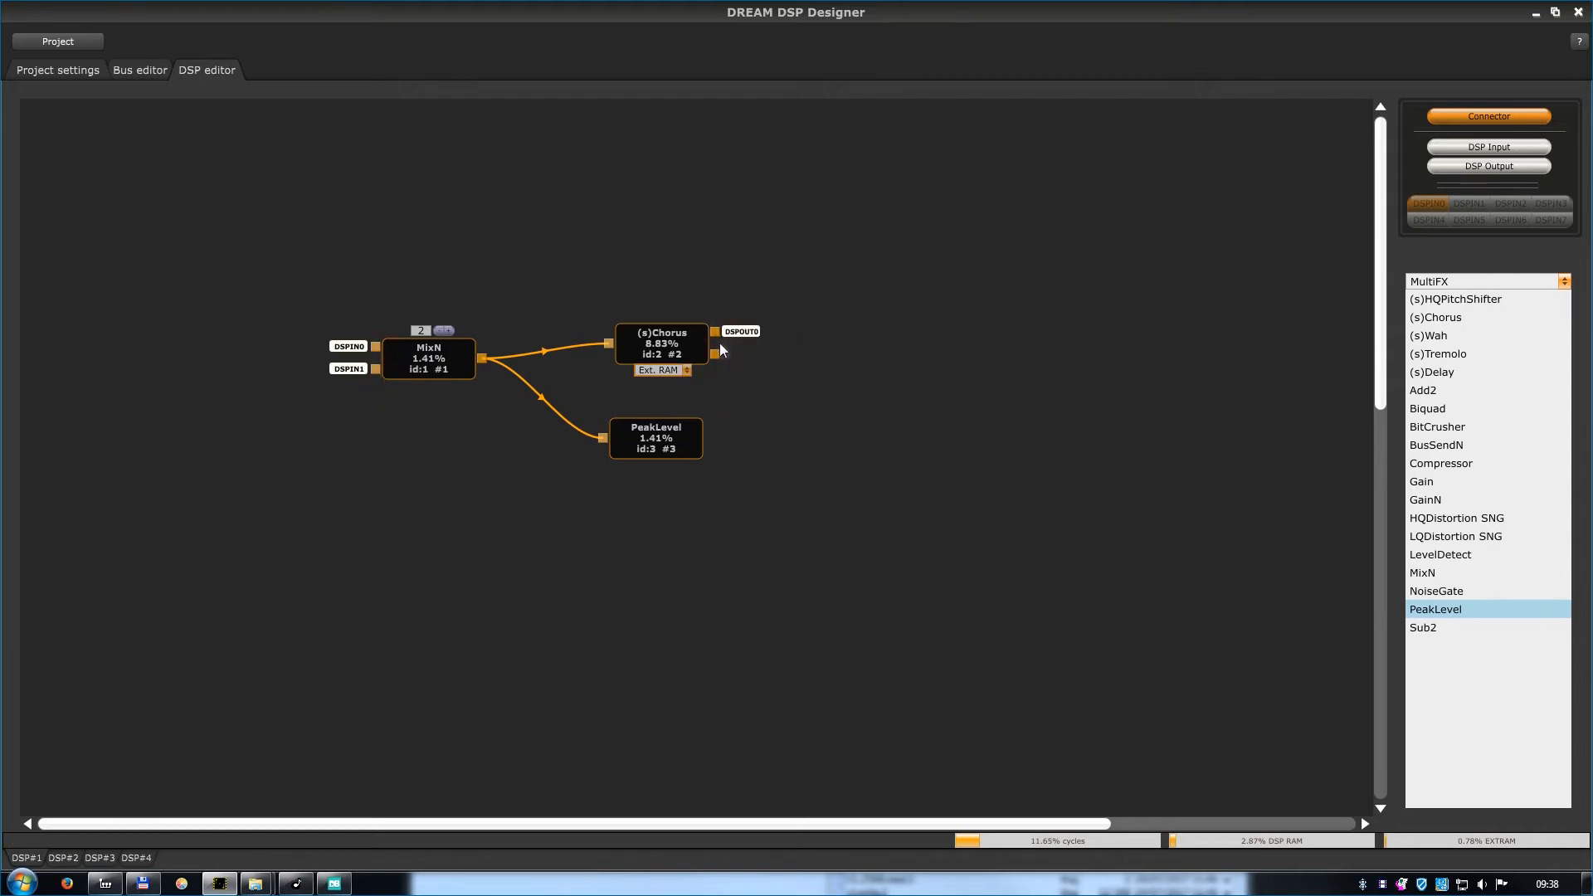
{"action": "left_click", "coordinate": [715, 355]}
{"action": "left_click", "coordinate": [730, 376]}
Save the project as Chorus in MyFolder.
{"action": "left_click", "coordinate": [81, 38]}
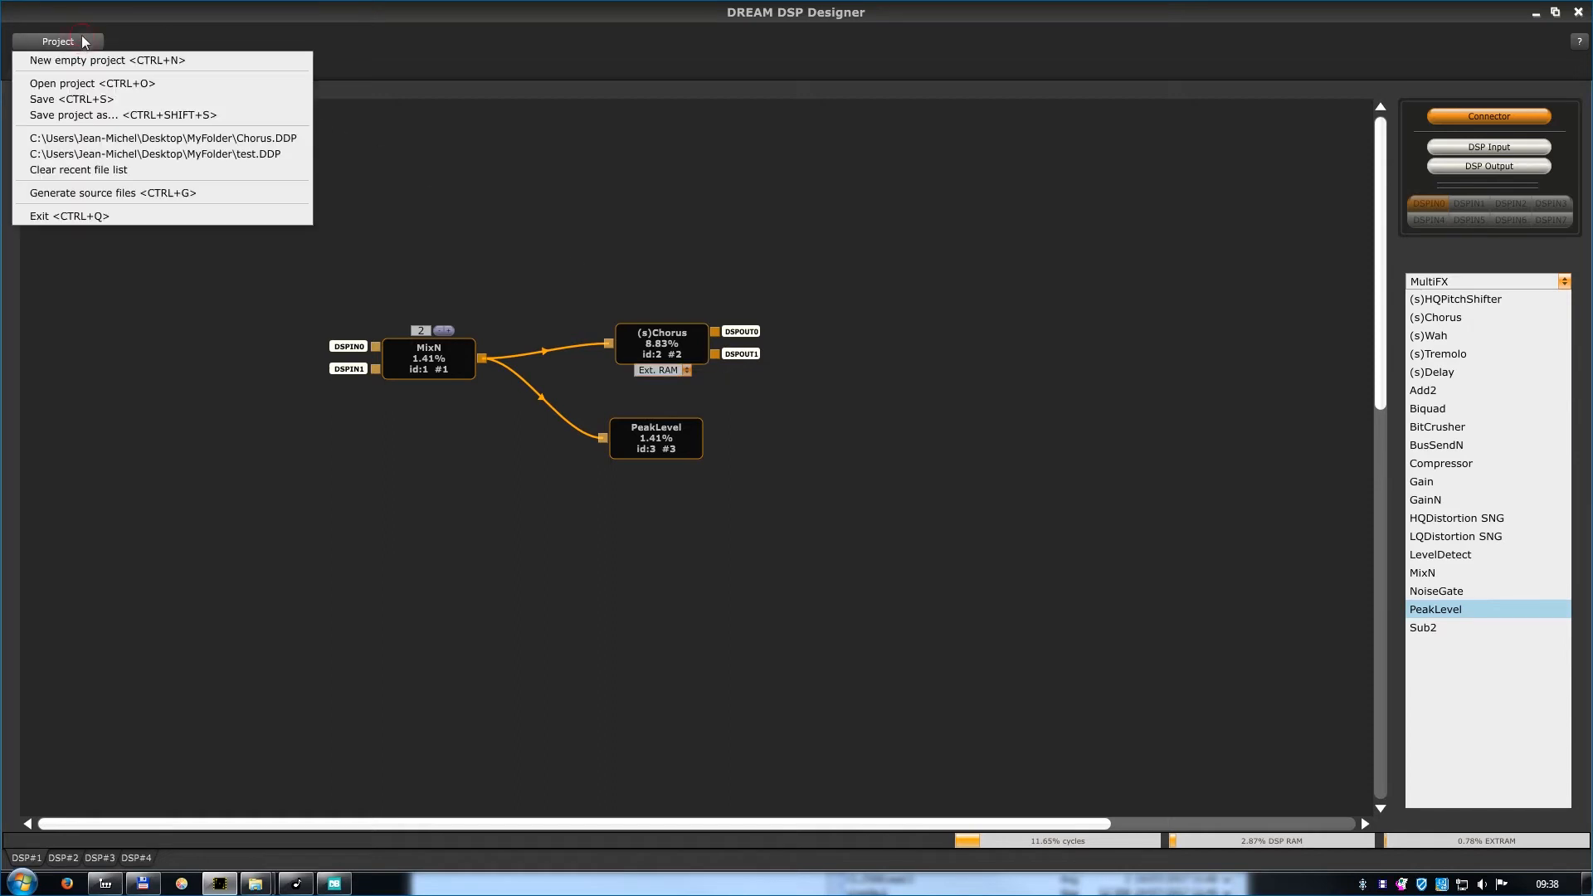
{"action": "left_click", "coordinate": [38, 113]}
{"action": "type", "text": "Chorus"}
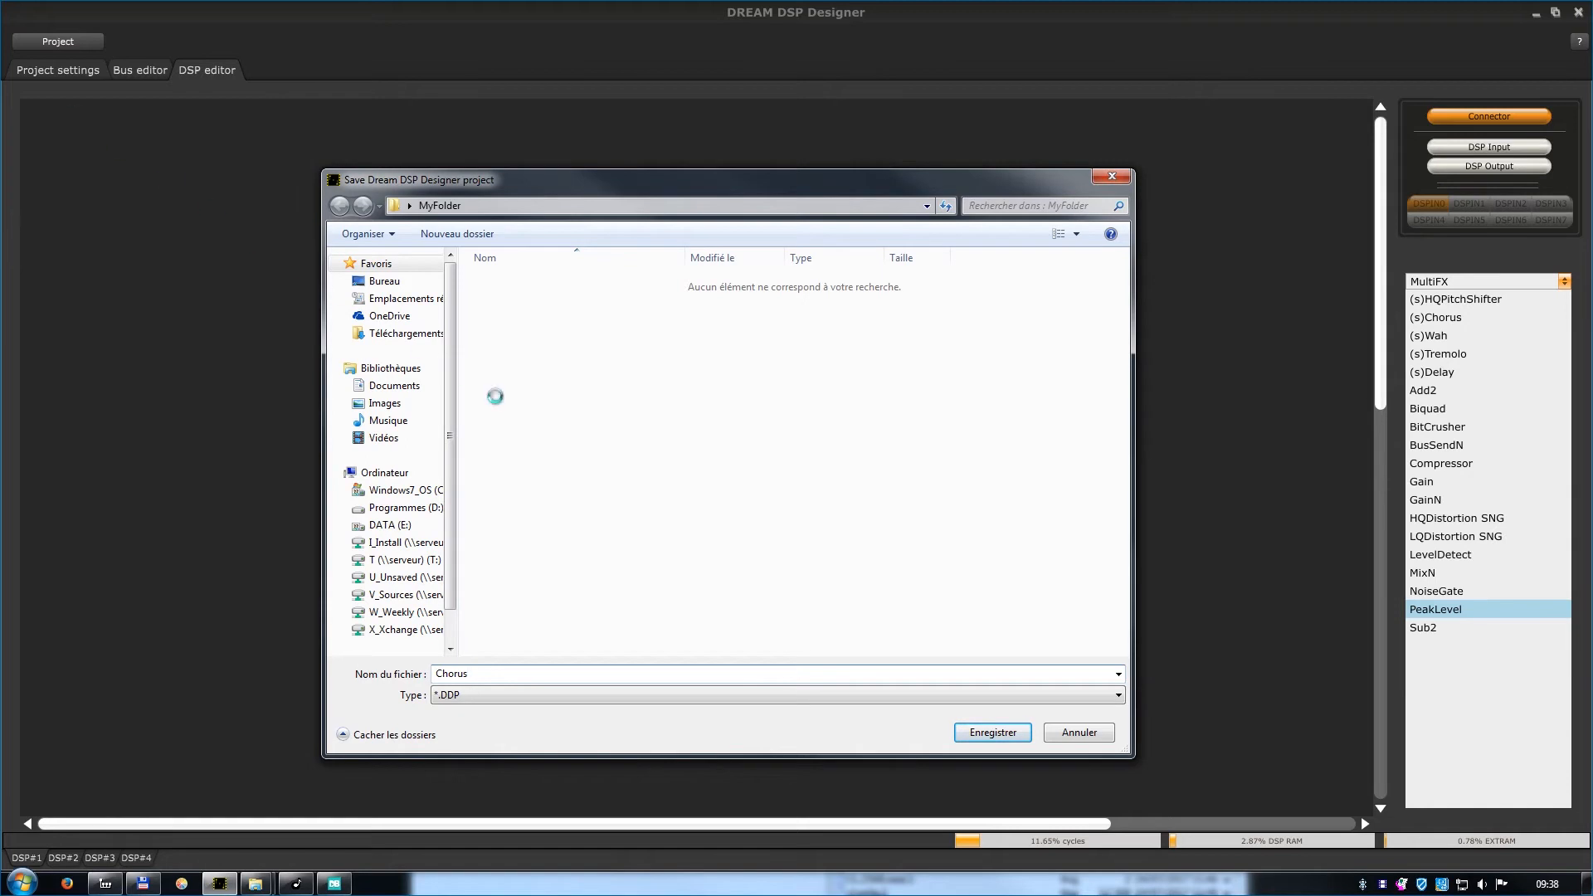
{"action": "left_click", "coordinate": [1015, 738]}
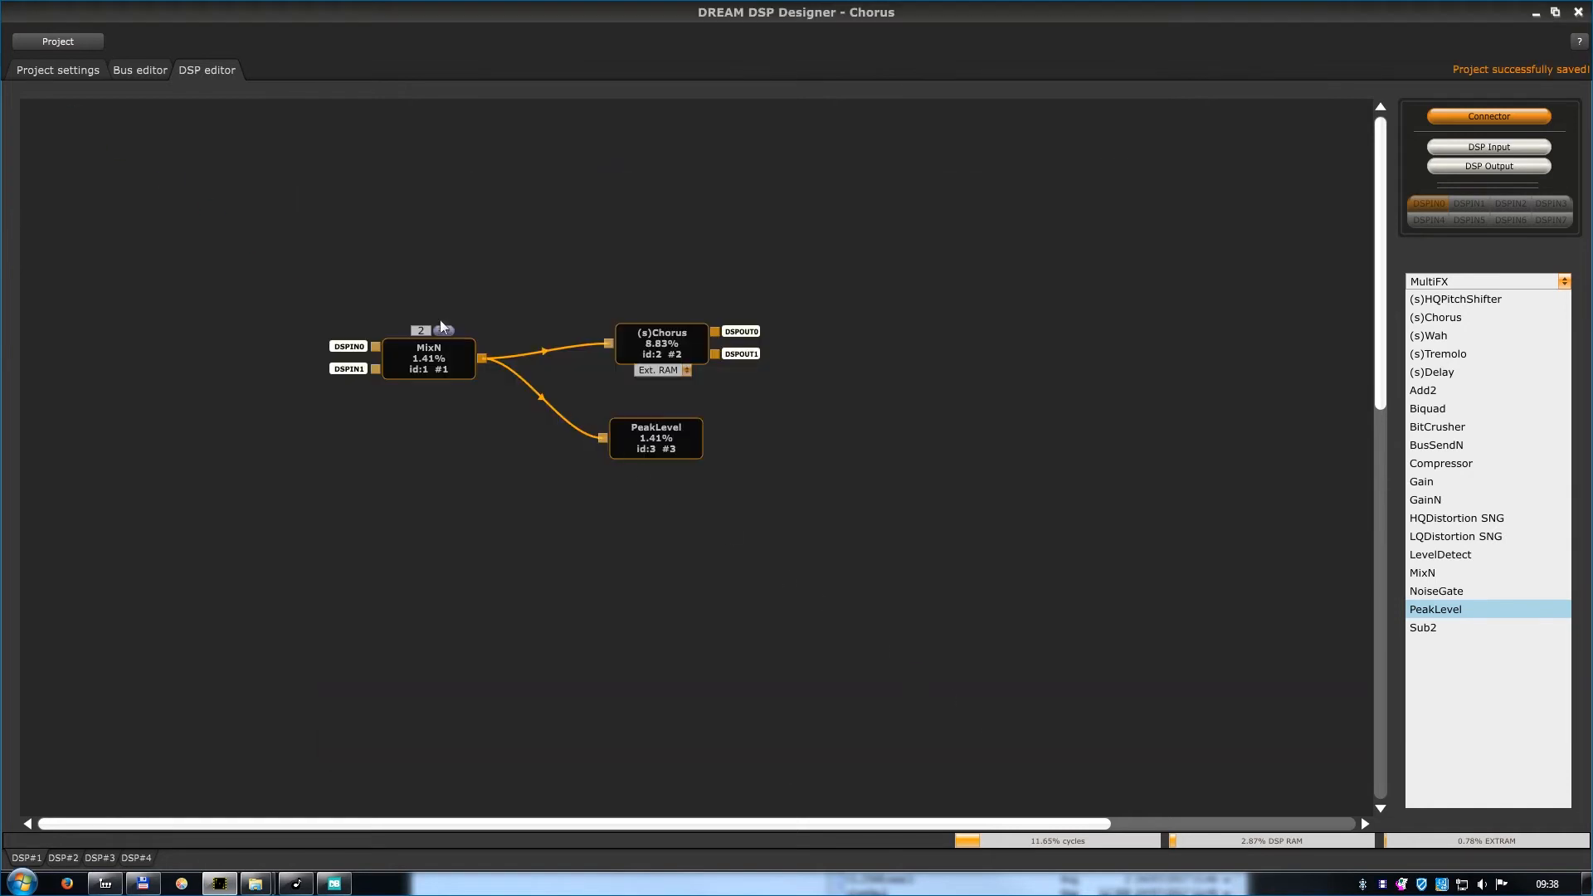
Generate the source files from the design and open MyFolder in Explorer to check them.
{"action": "left_click", "coordinate": [58, 41]}
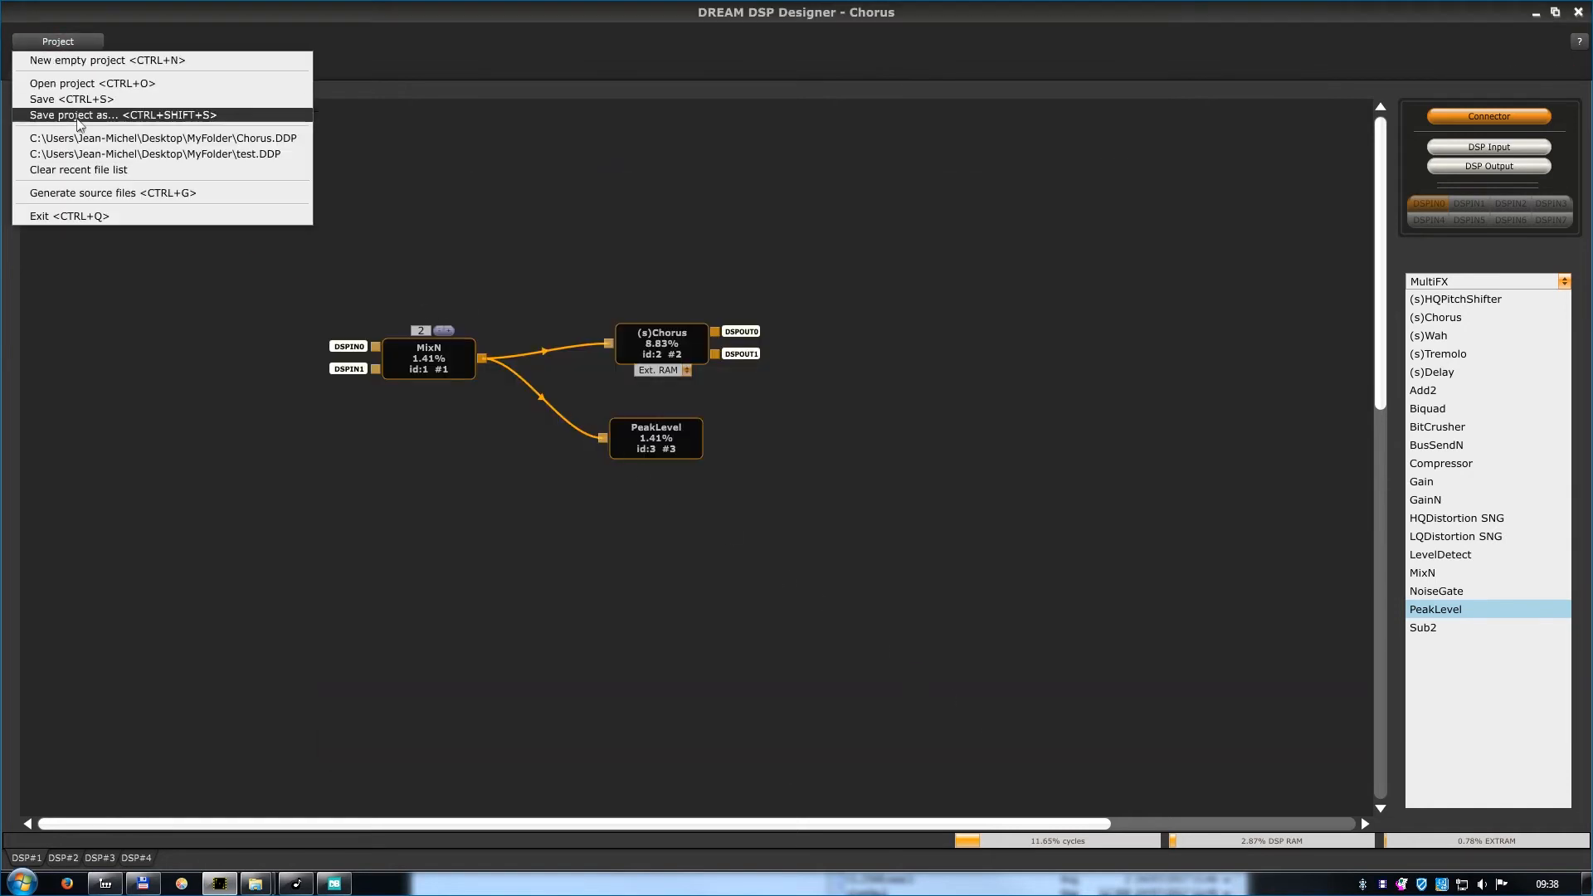
{"action": "left_click", "coordinate": [98, 193]}
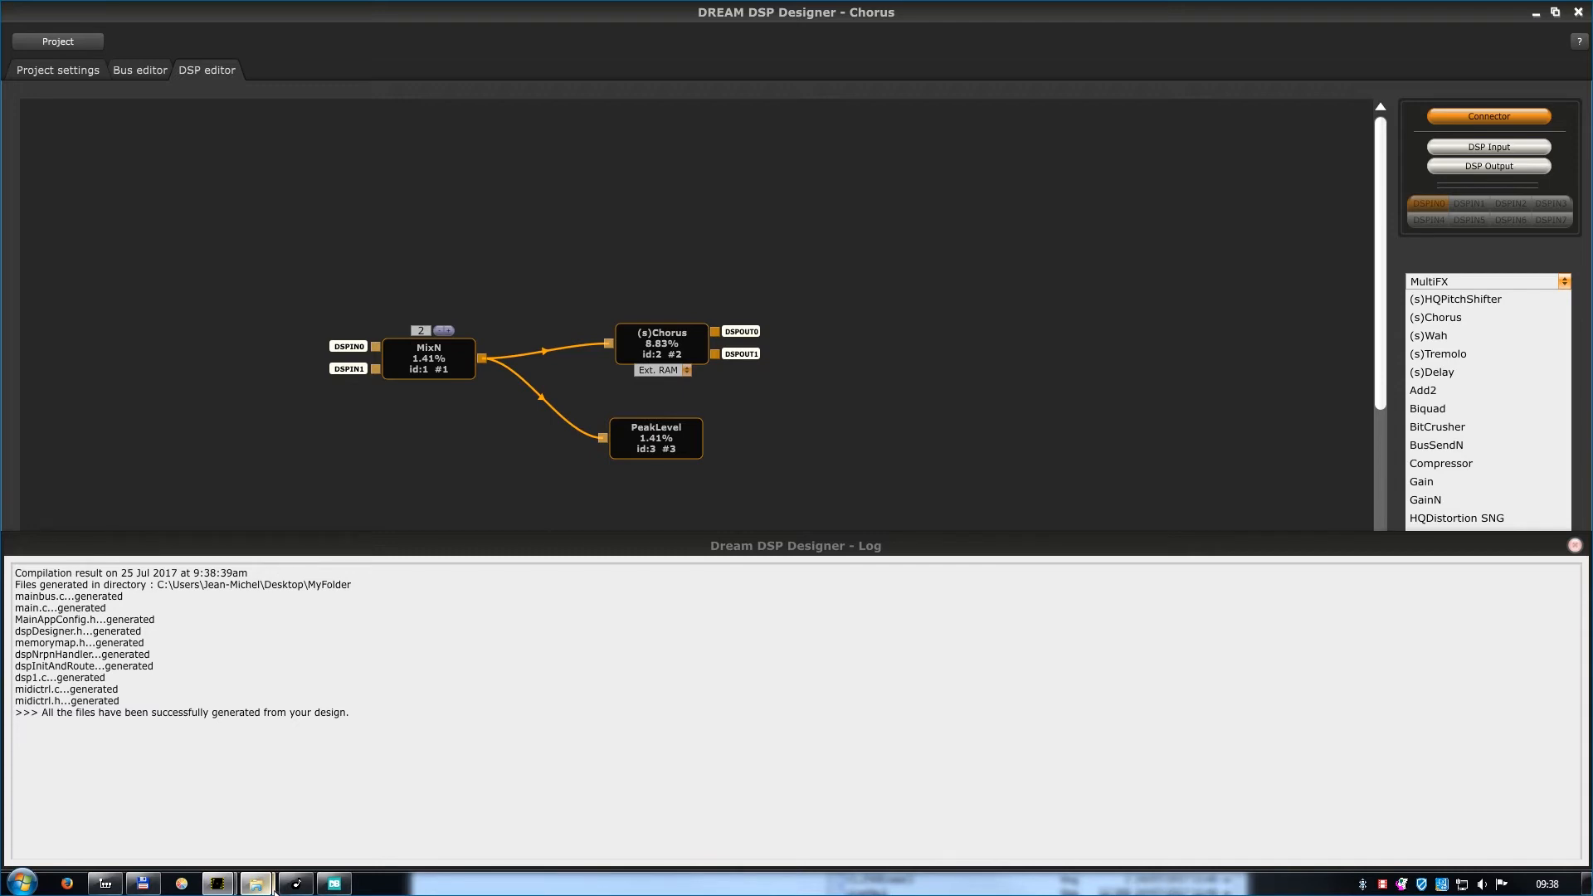
{"action": "left_click", "coordinate": [274, 890]}
{"action": "left_click", "coordinate": [319, 824]}
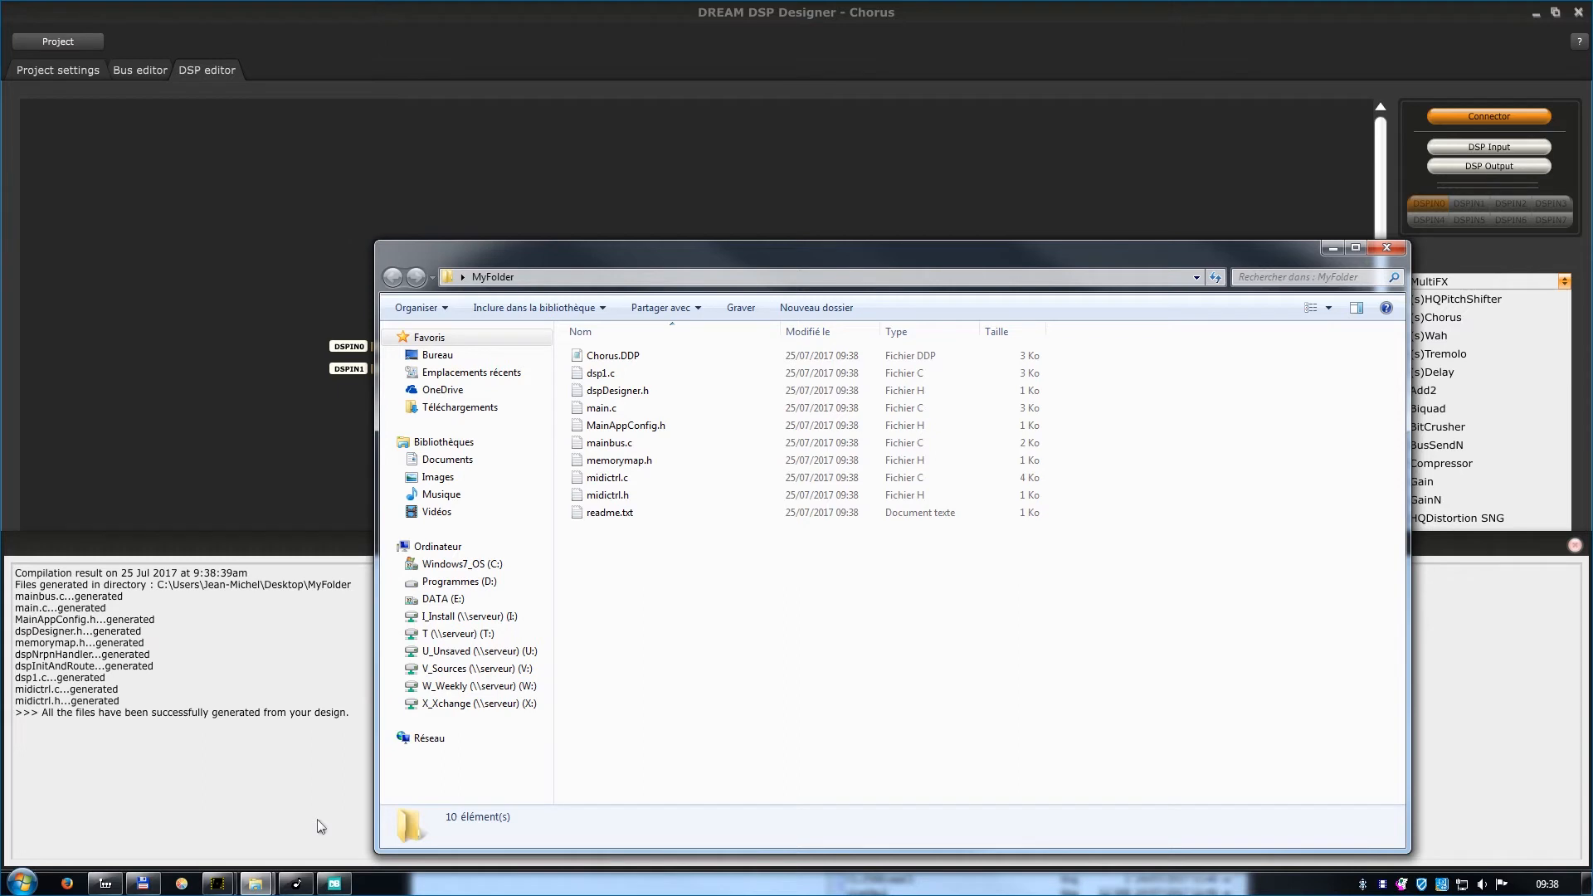
Switch to SamVS and create a new project named Chorus located in MyFolder.
{"action": "left_click", "coordinate": [112, 884]}
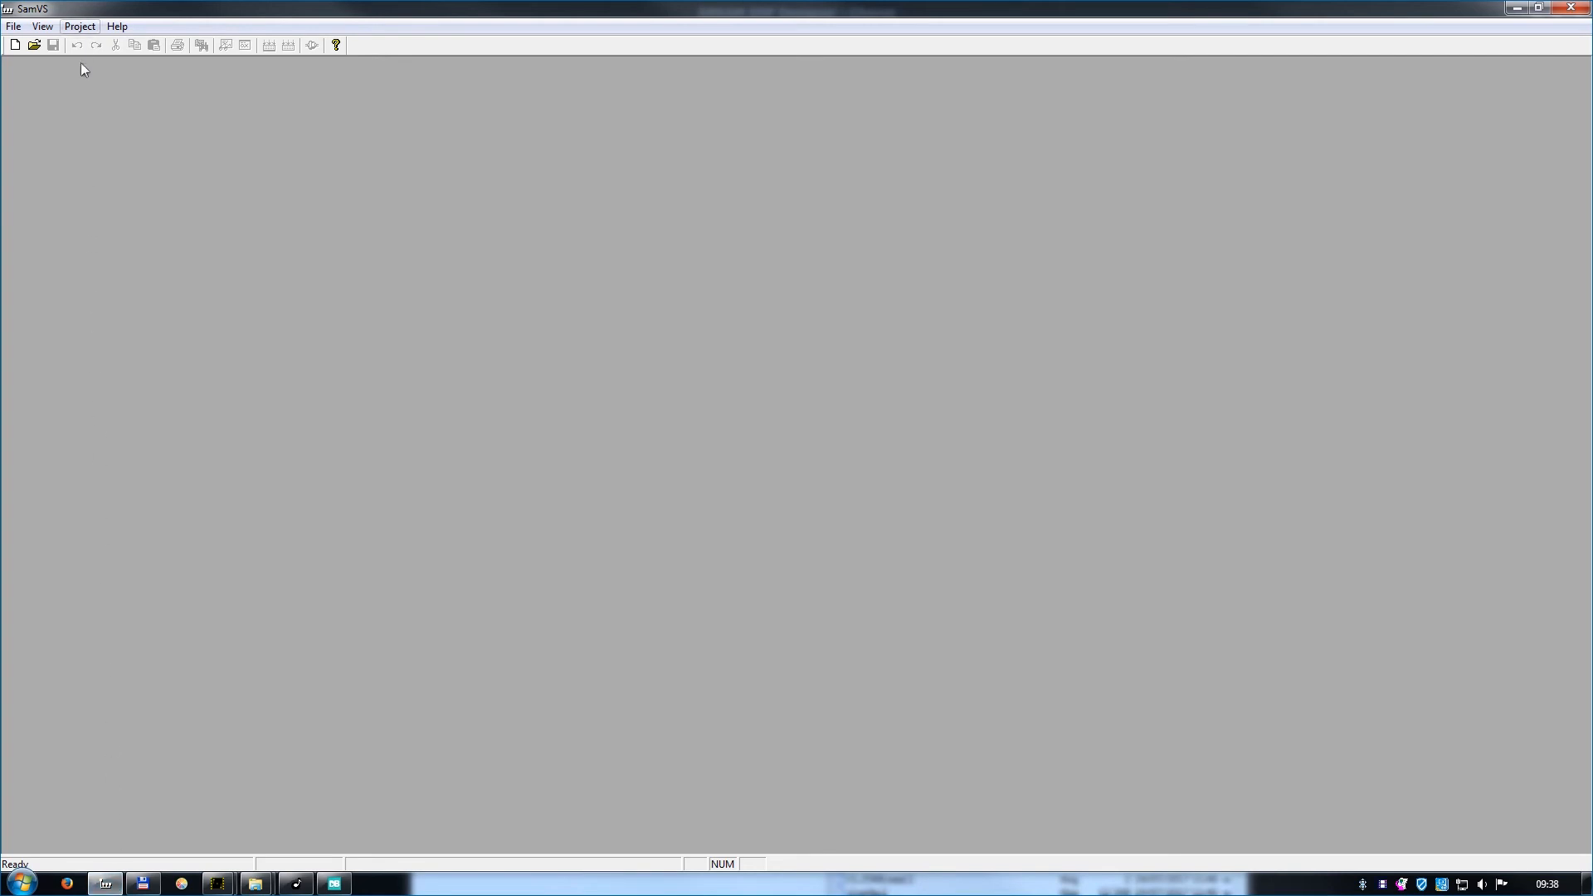
{"action": "left_click", "coordinate": [80, 27]}
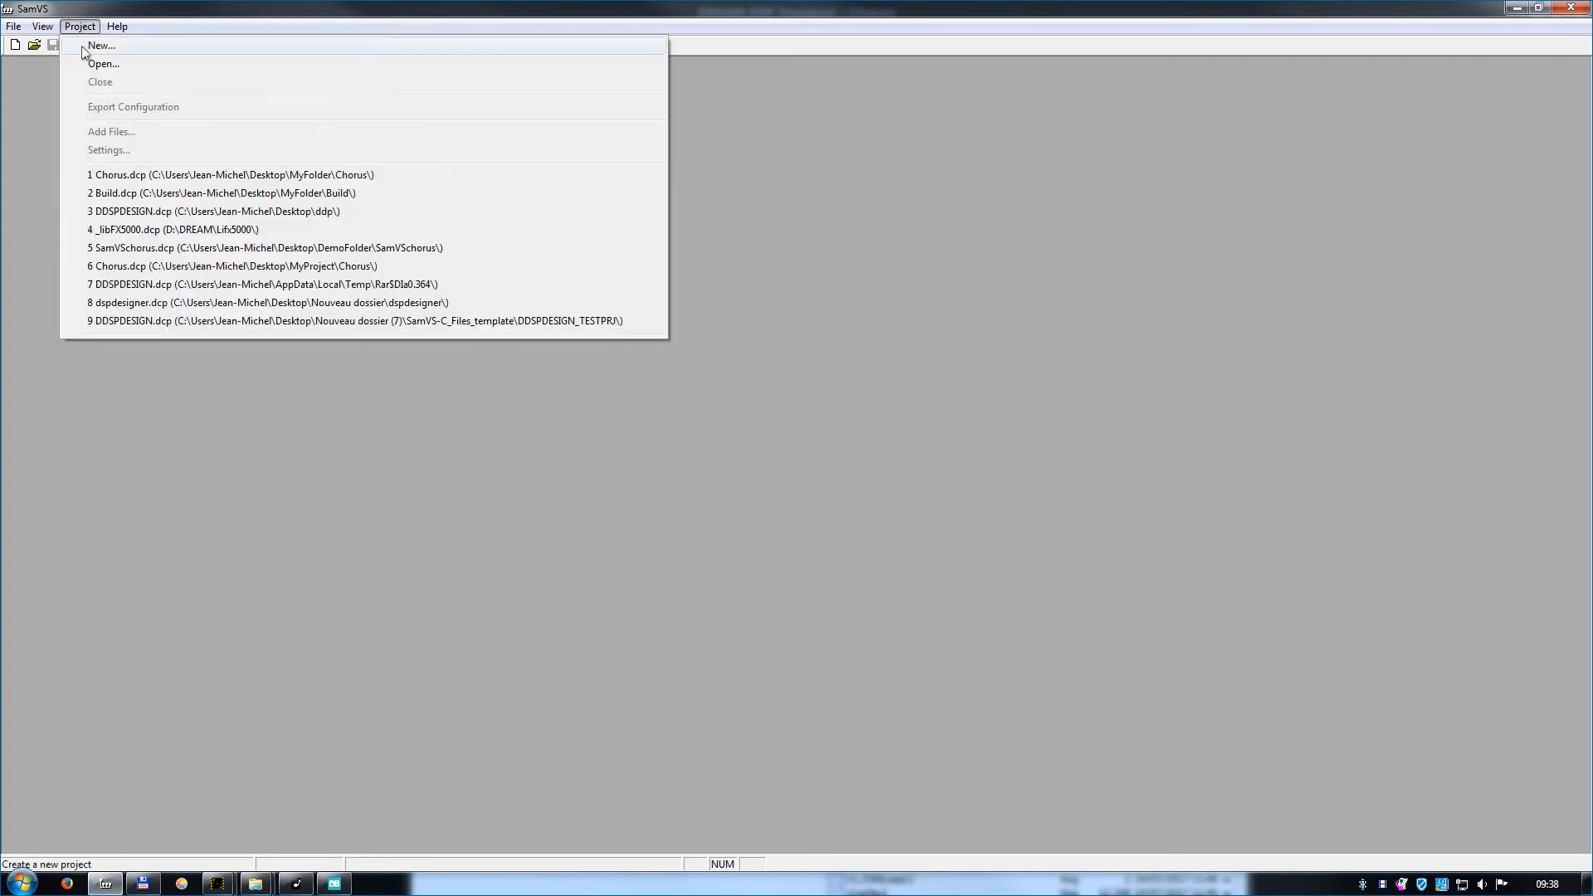
{"action": "left_click", "coordinate": [82, 45]}
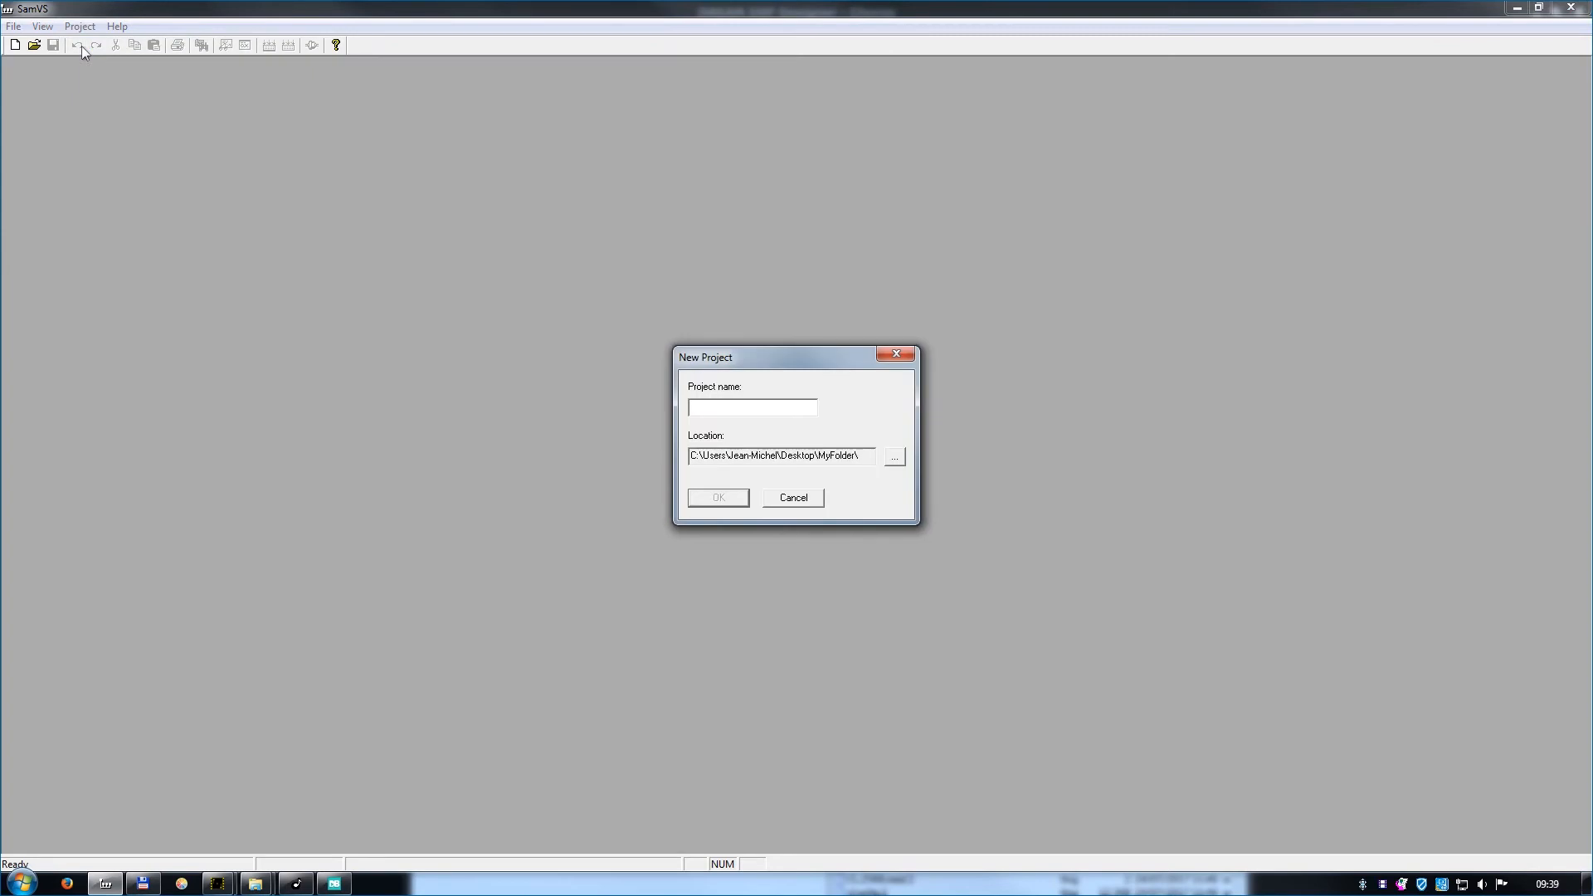
{"action": "type", "text": "Chorus"}
{"action": "left_click", "coordinate": [719, 498]}
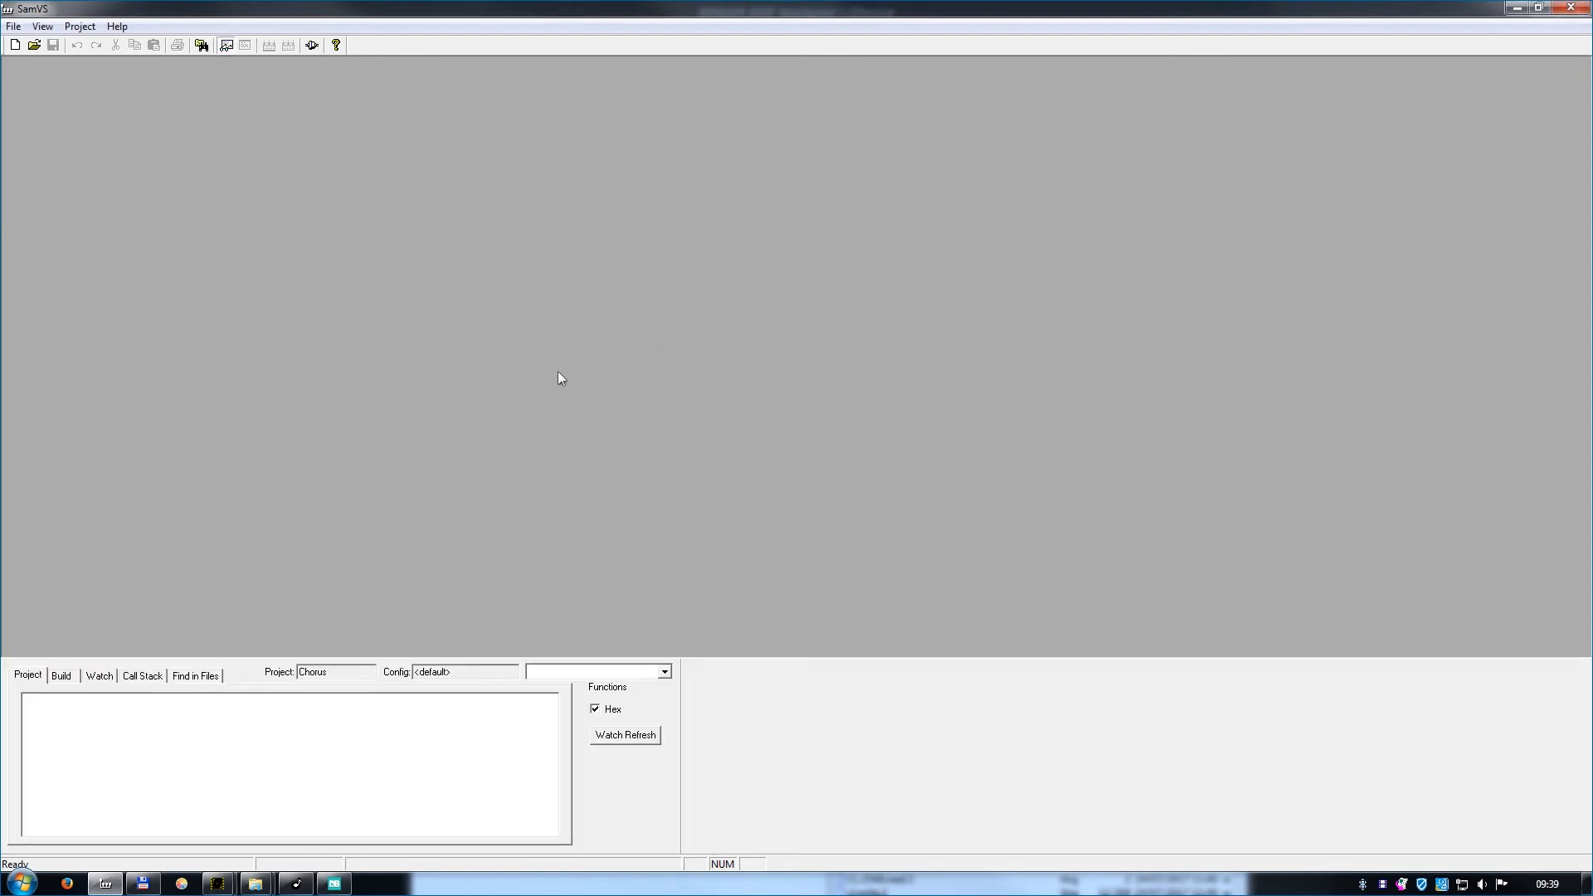
Add all the generated C and header files from MyFolder, dsp1.c through midictrl.h, to the Chorus project.
{"action": "left_click", "coordinate": [79, 26]}
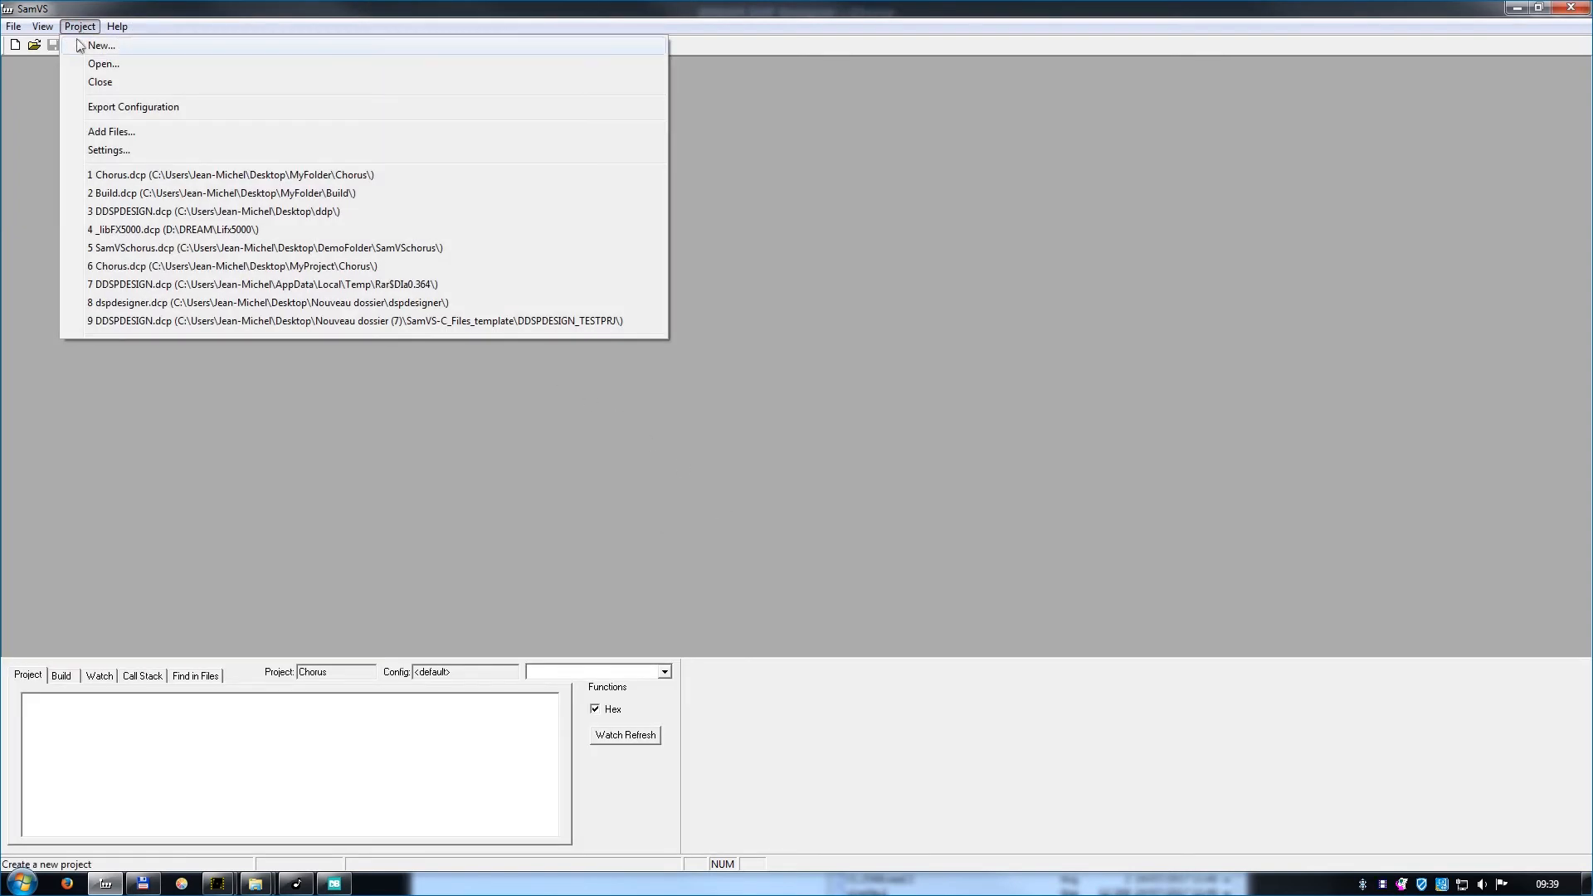
{"action": "left_click", "coordinate": [95, 131]}
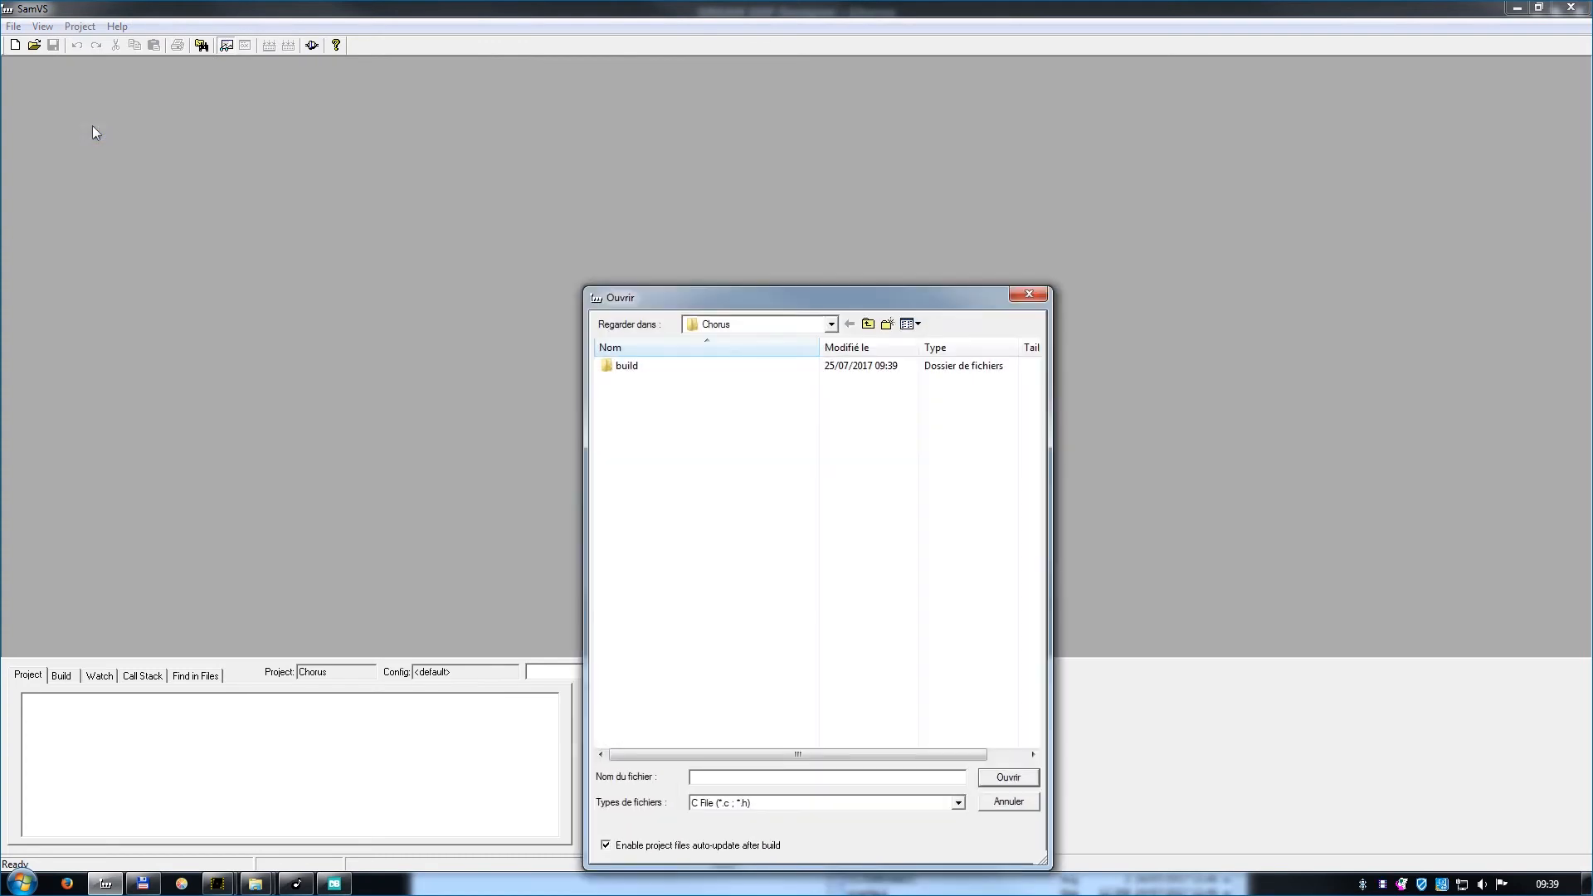
{"action": "left_click", "coordinate": [867, 324]}
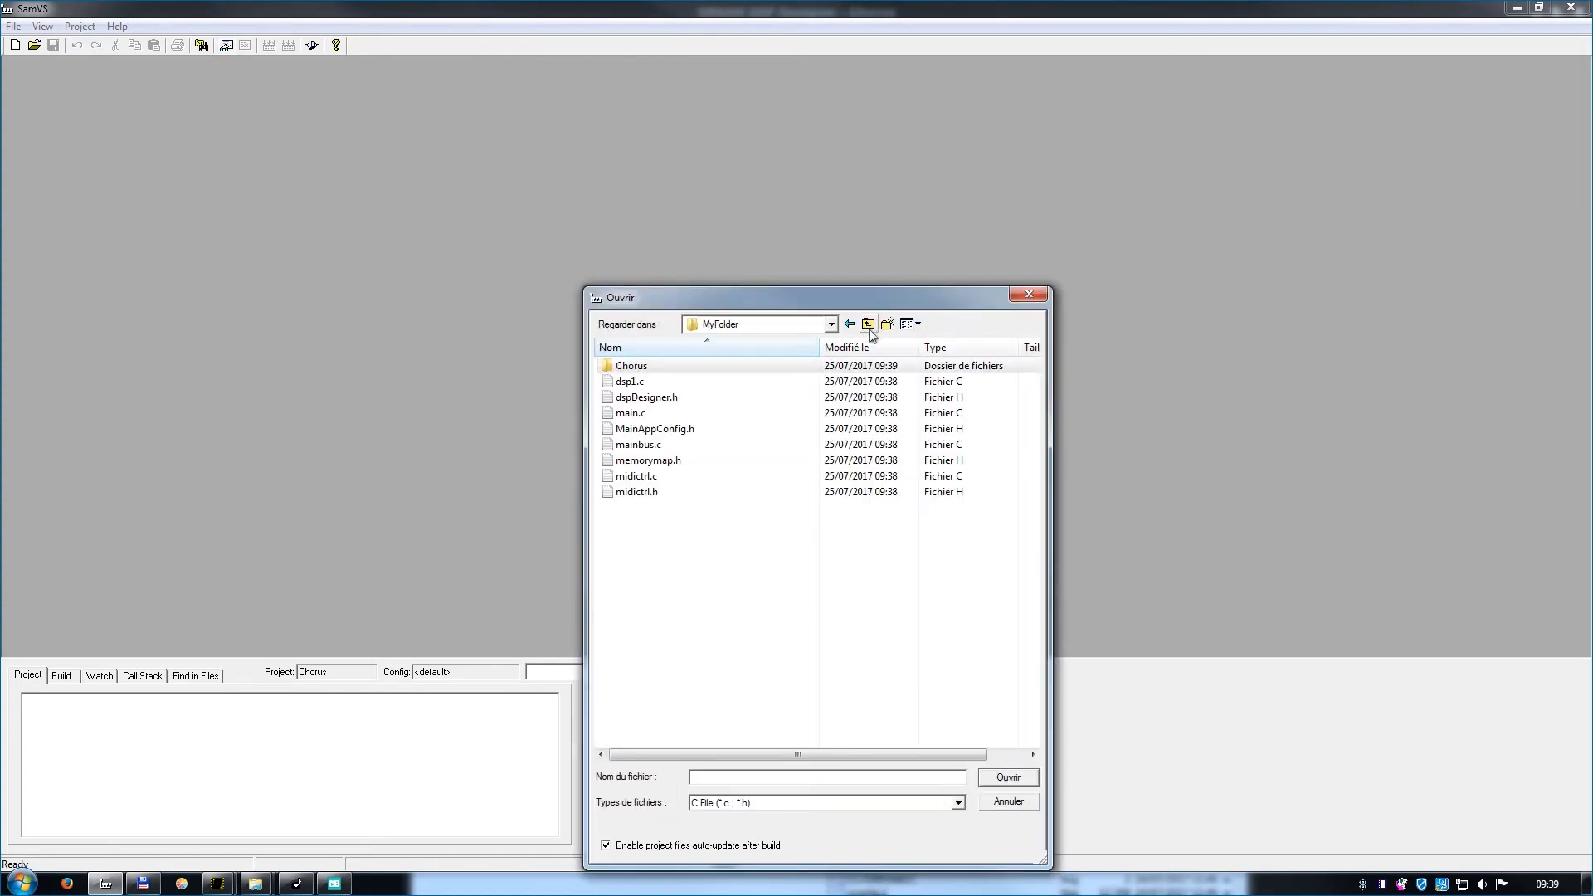
{"action": "left_click_drag", "start_coordinate": [699, 531], "coordinate": [653, 380]}
{"action": "left_click", "coordinate": [1009, 778]}
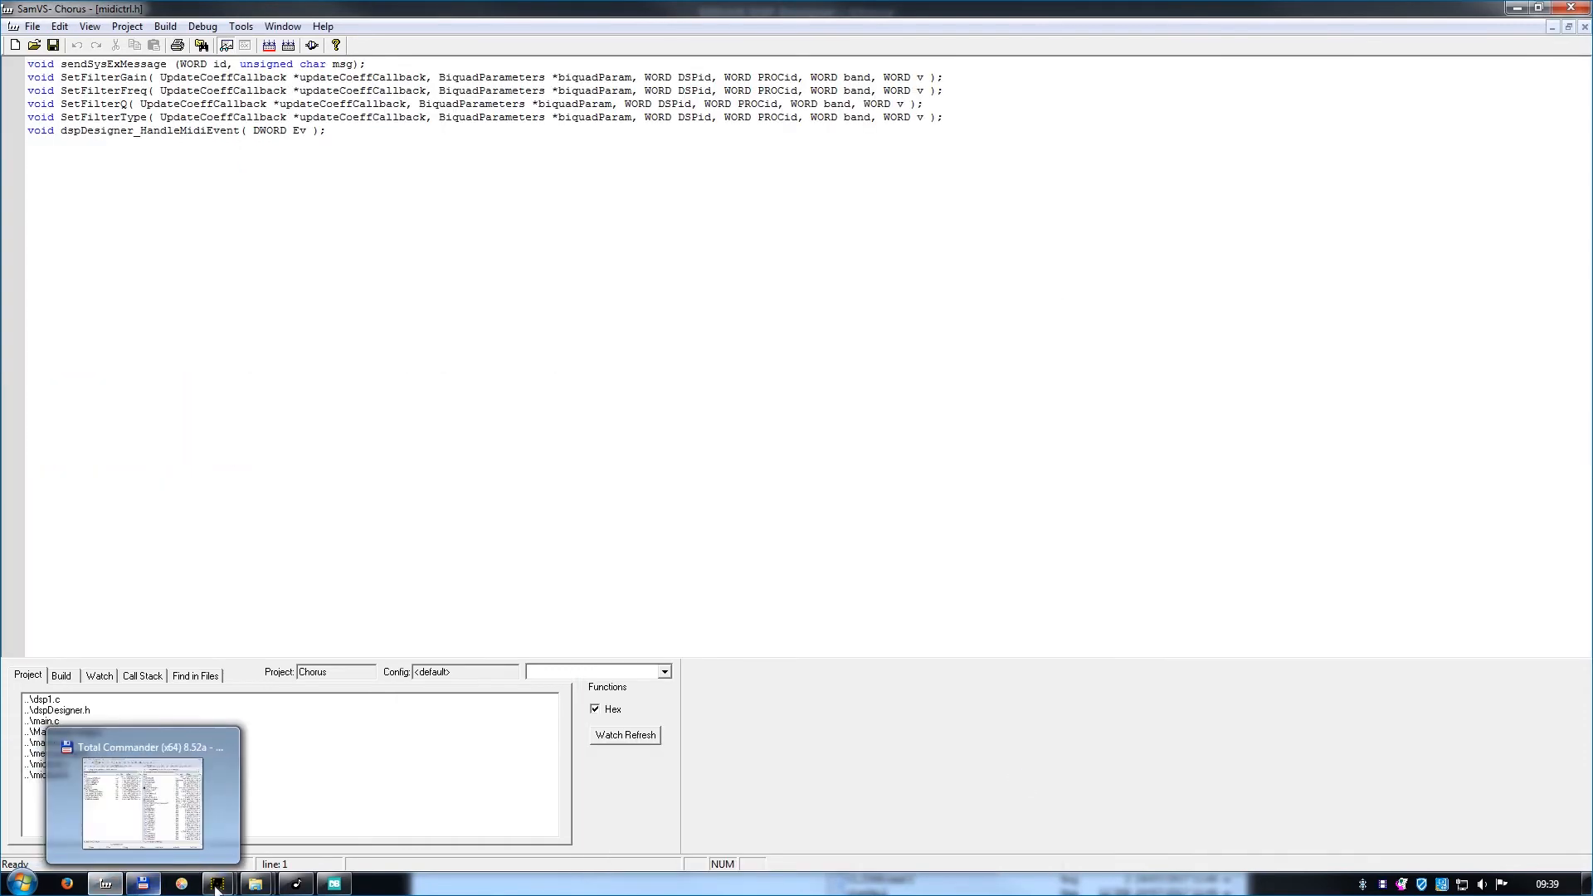
View the 5704FX-EK-UsbMIDI setup in the USB Descriptor Tool and copy 5704FX-EK-UsbMIDI.s and AK4384.s from Nouveau dossier (8) into MyFolder.
{"action": "left_click", "coordinate": [303, 887]}
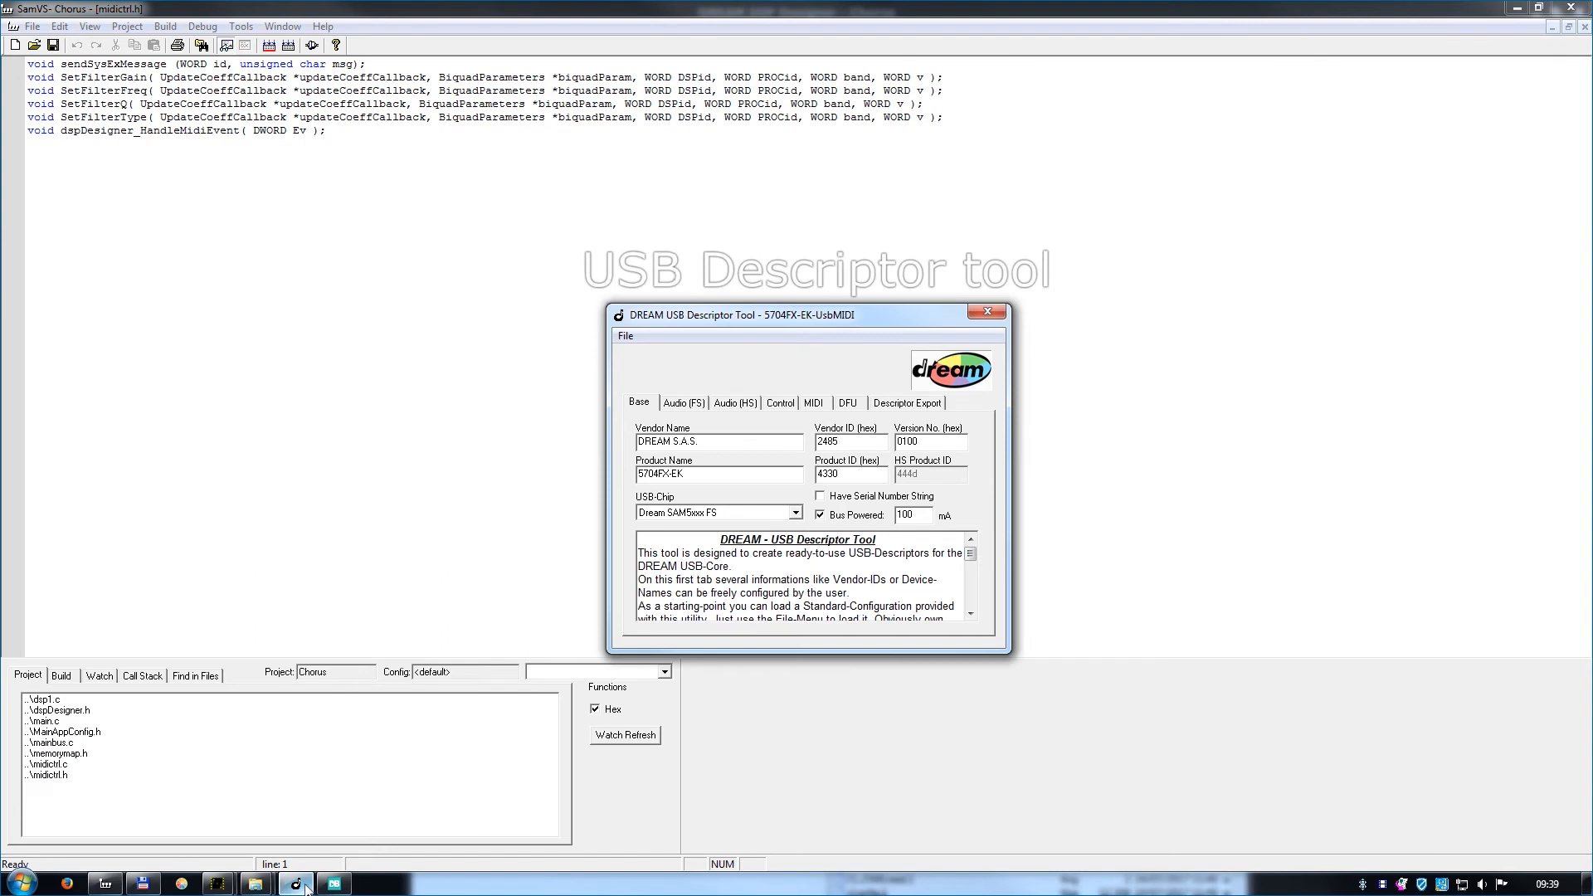
{"action": "left_click", "coordinate": [305, 889]}
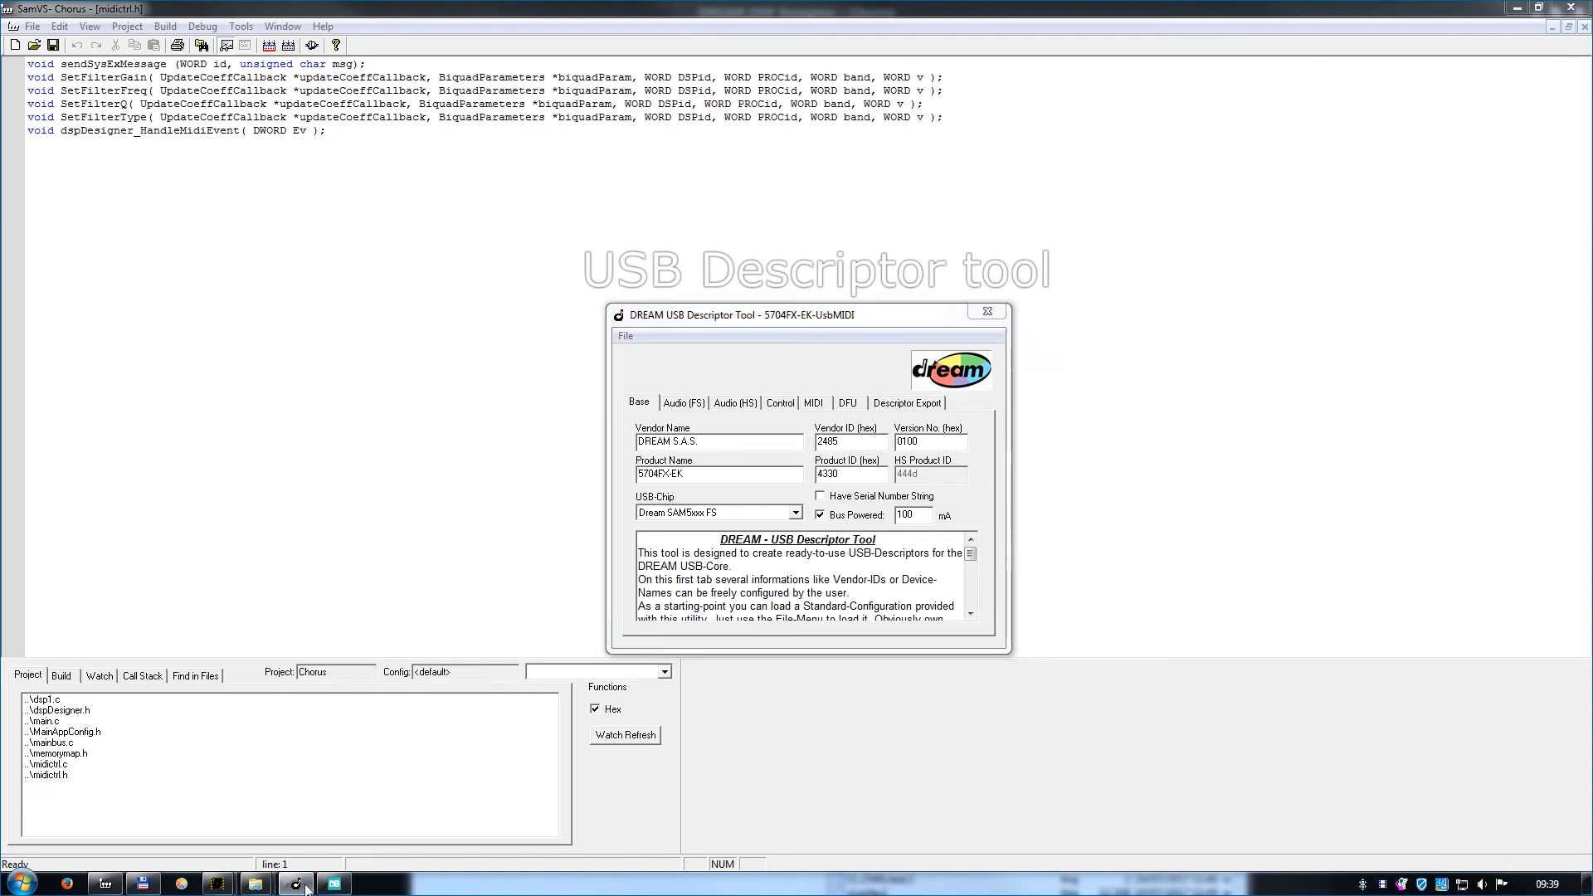
{"action": "mouse_move", "coordinate": [257, 884]}
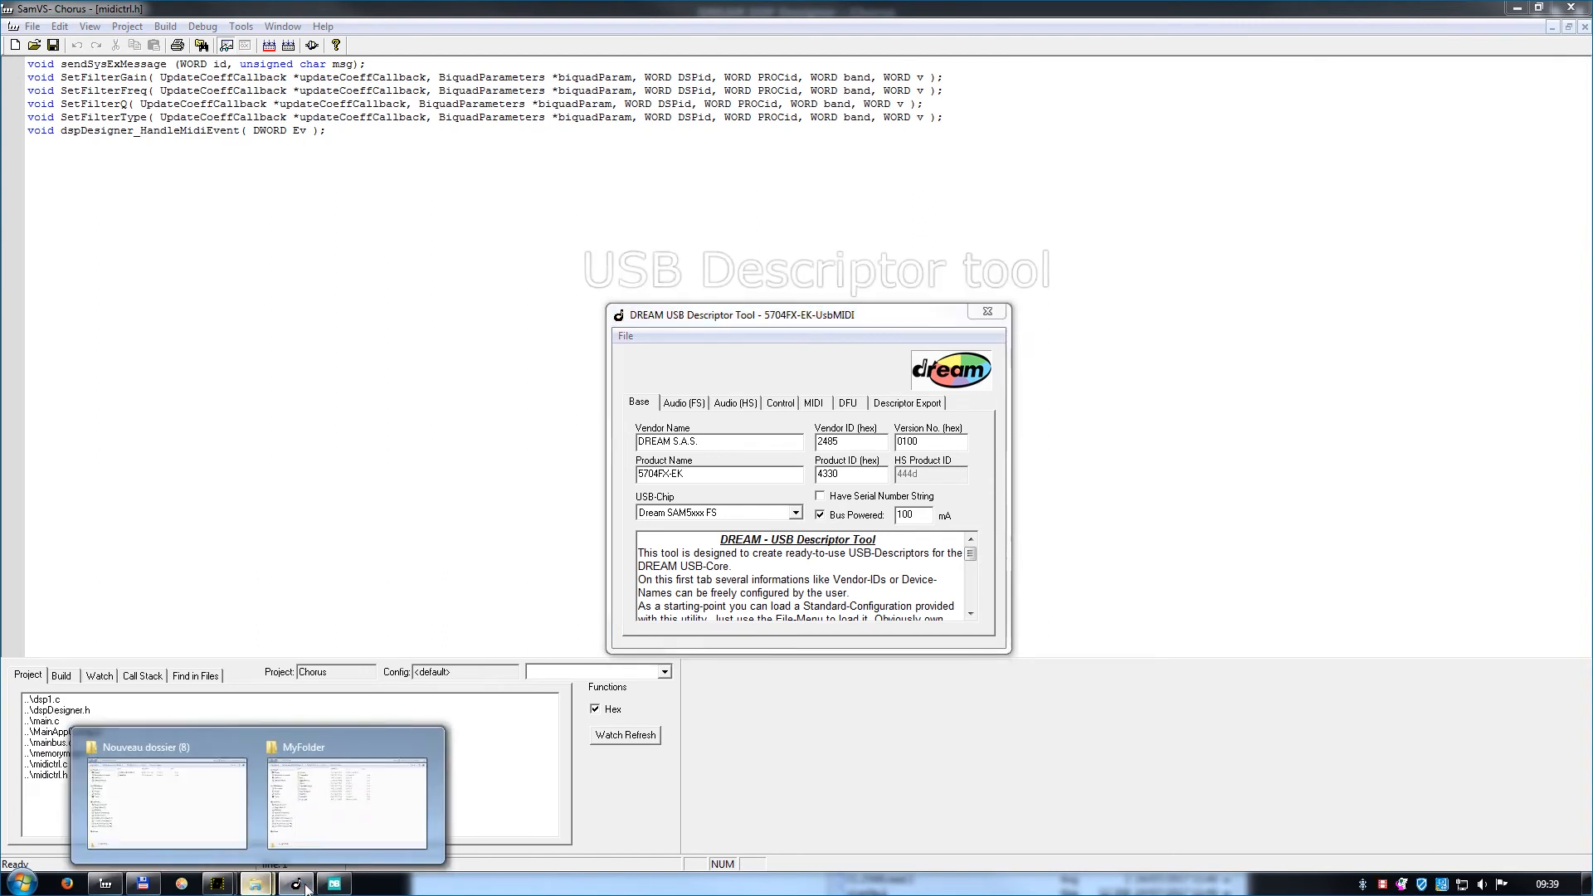
{"action": "left_click", "coordinate": [202, 800]}
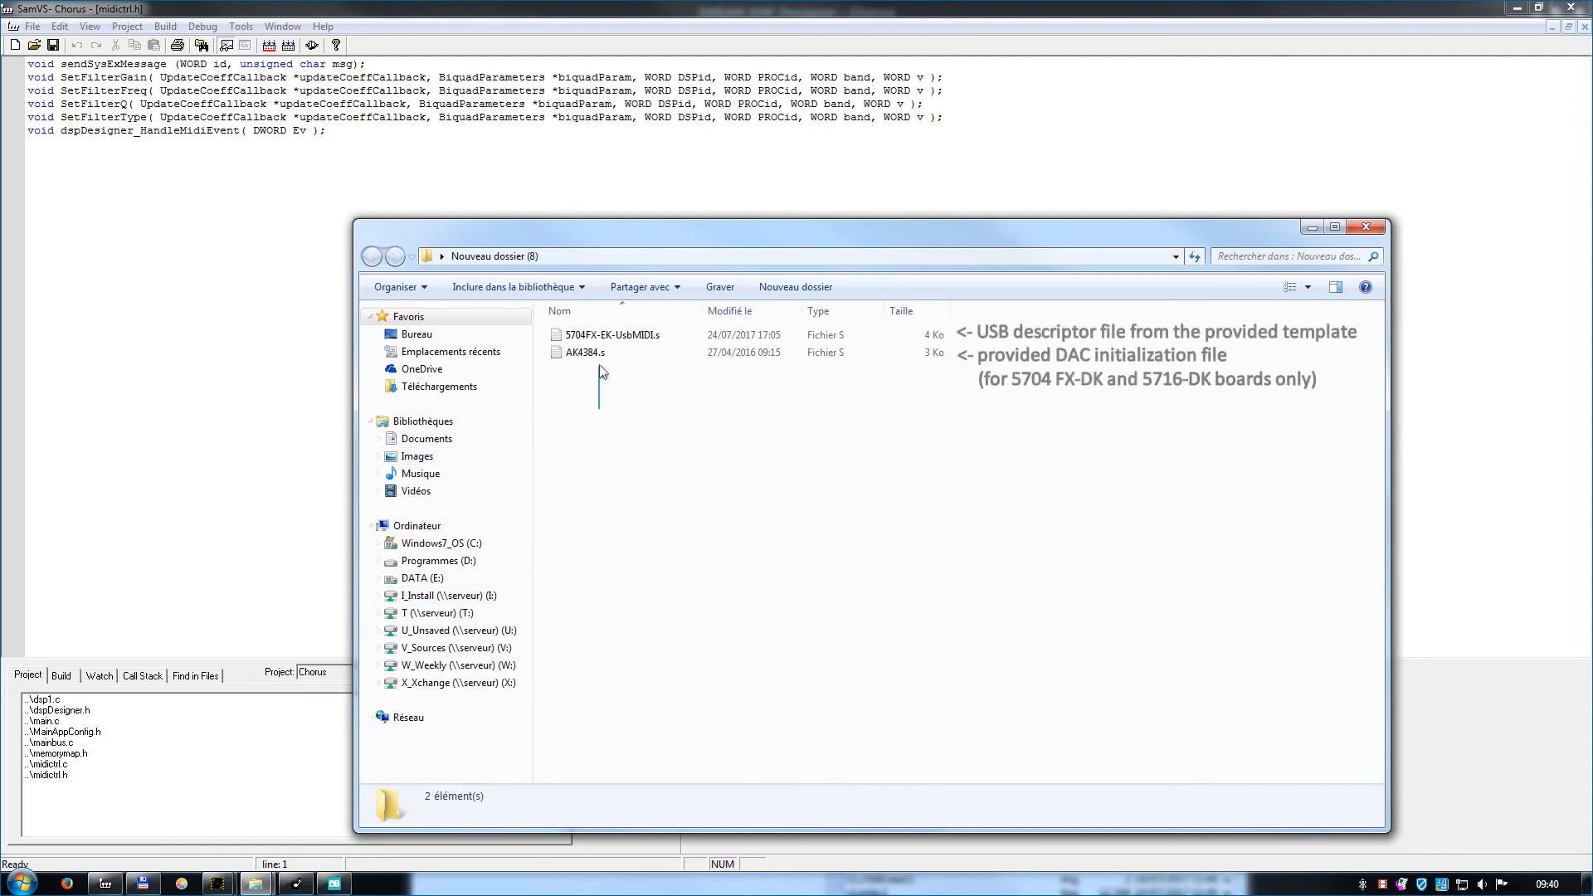
{"action": "left_click_drag", "start_coordinate": [599, 372], "coordinate": [604, 330]}
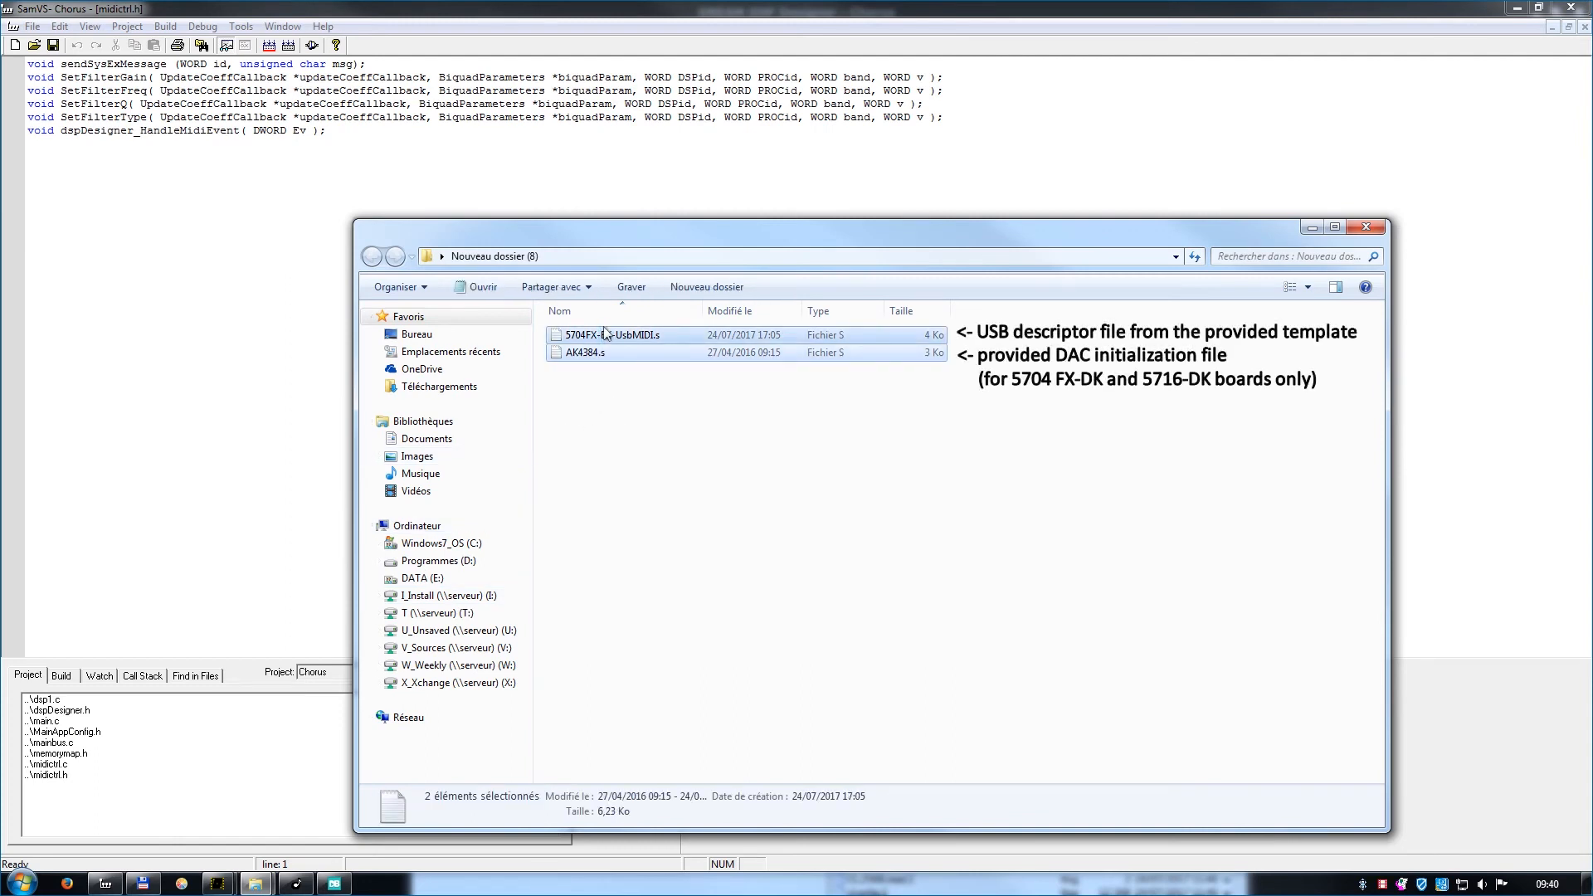
{"action": "left_click", "coordinate": [256, 884]}
{"action": "left_click", "coordinate": [332, 813]}
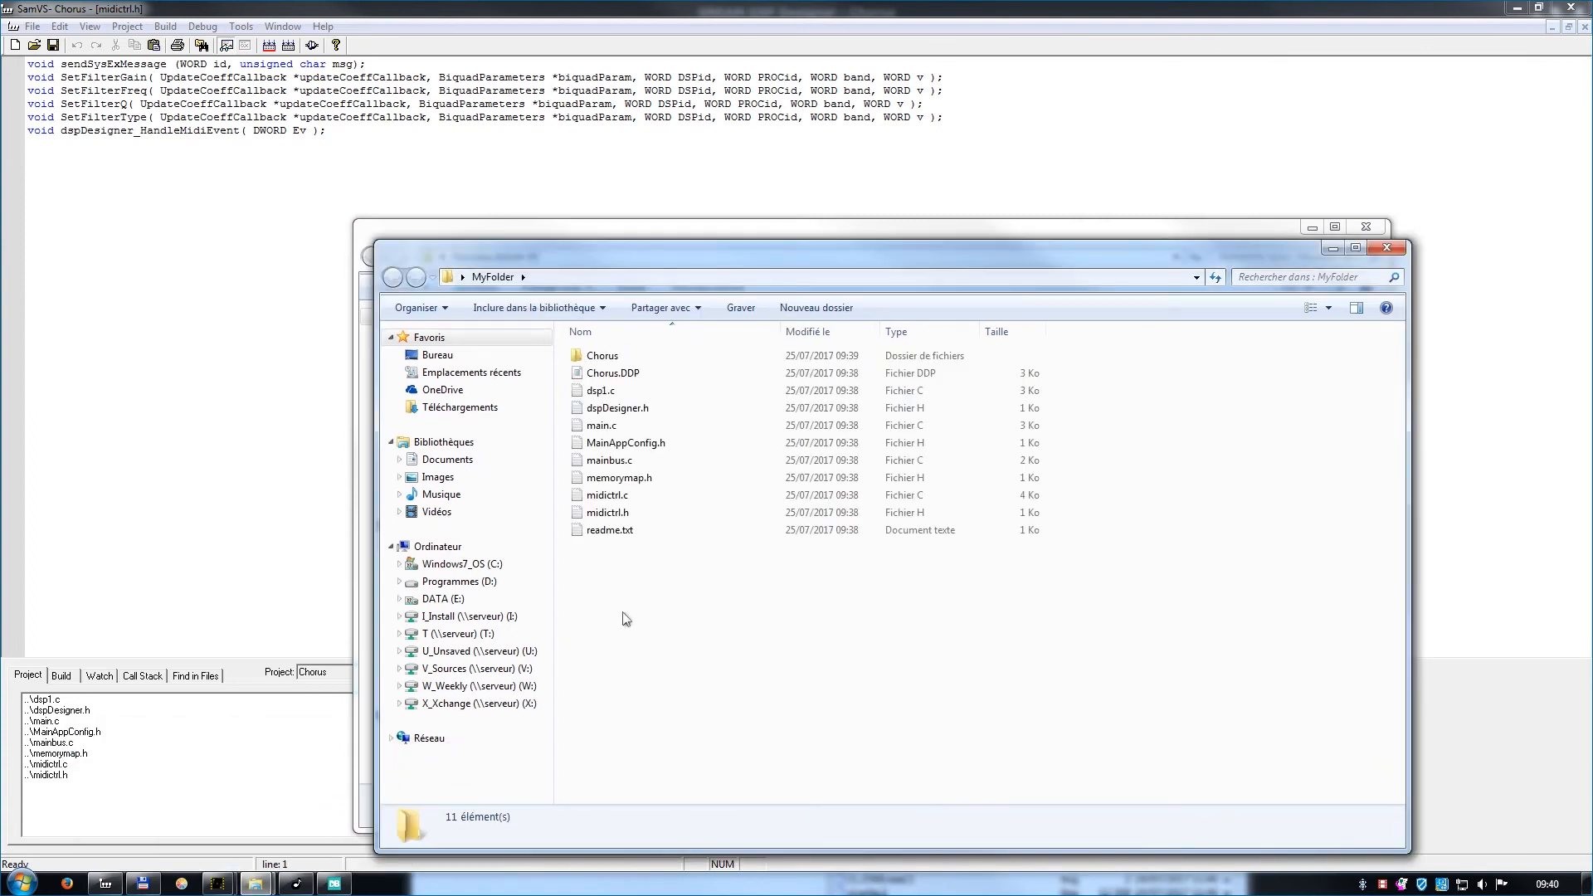
{"action": "key", "text": "ctrl+v"}
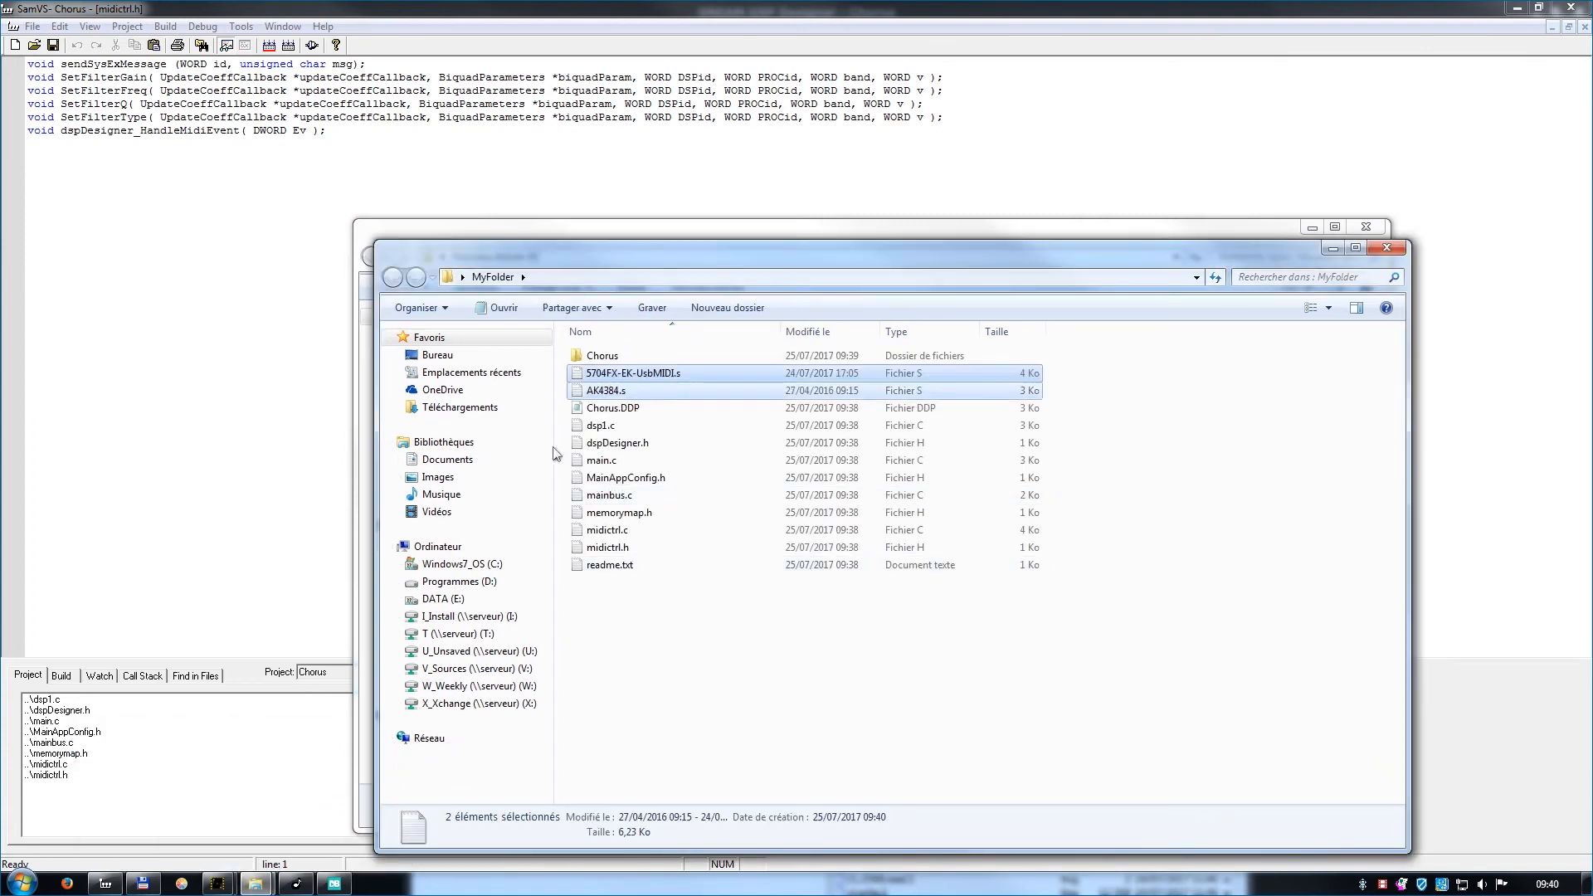
Add the assembler files 5704FX-EK-UsbMIDI.s and AK4384.s from MyFolder to the Chorus project.
{"action": "left_click", "coordinate": [164, 27]}
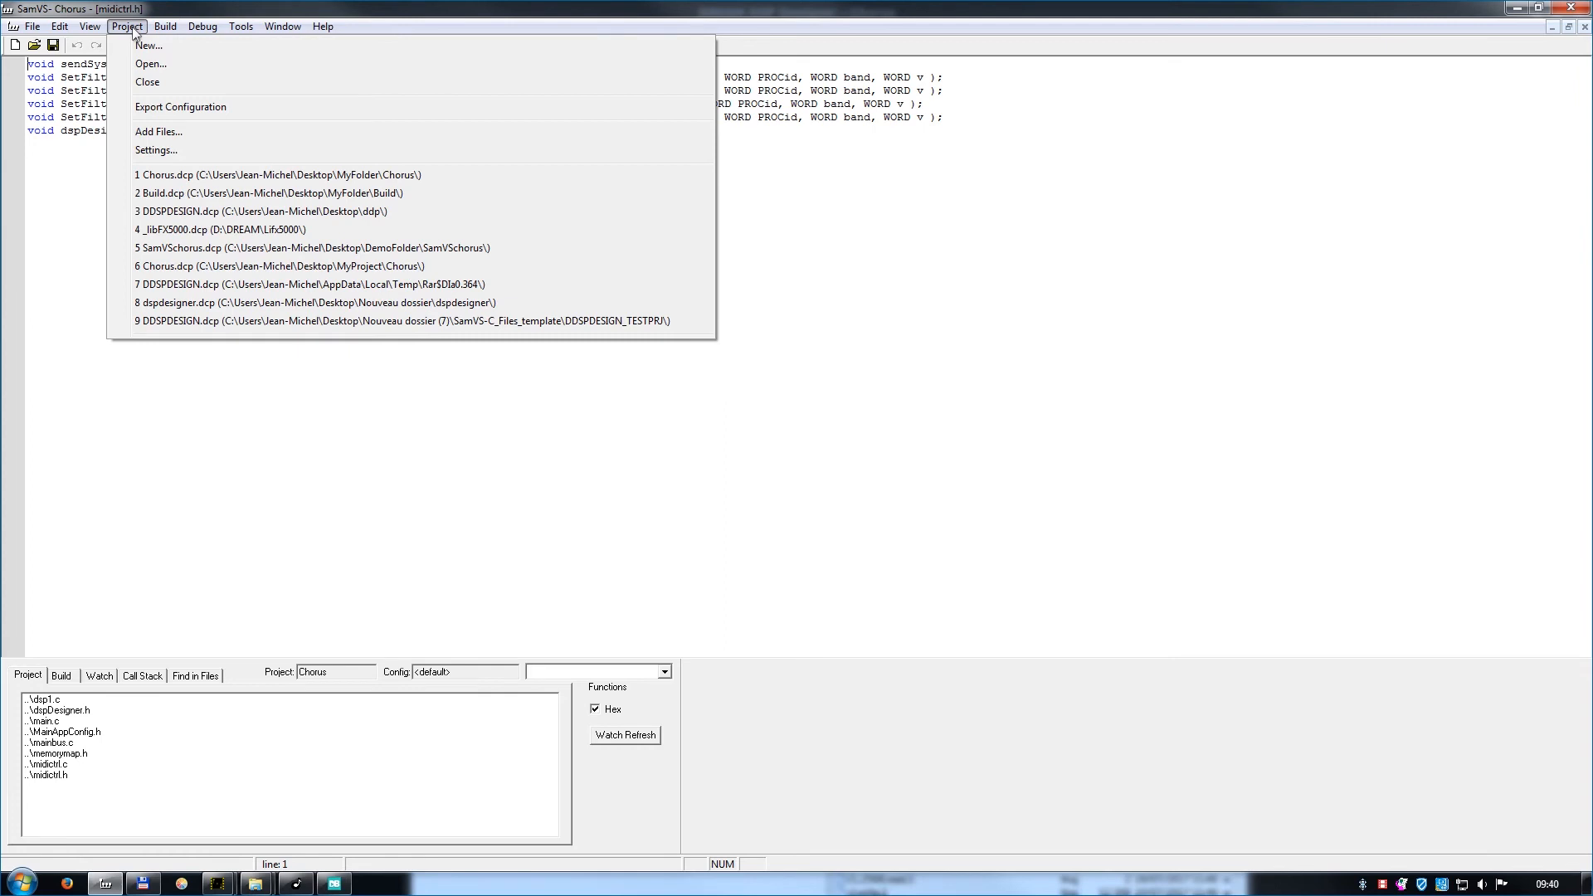
{"action": "left_click", "coordinate": [146, 133]}
{"action": "left_click", "coordinate": [929, 802]}
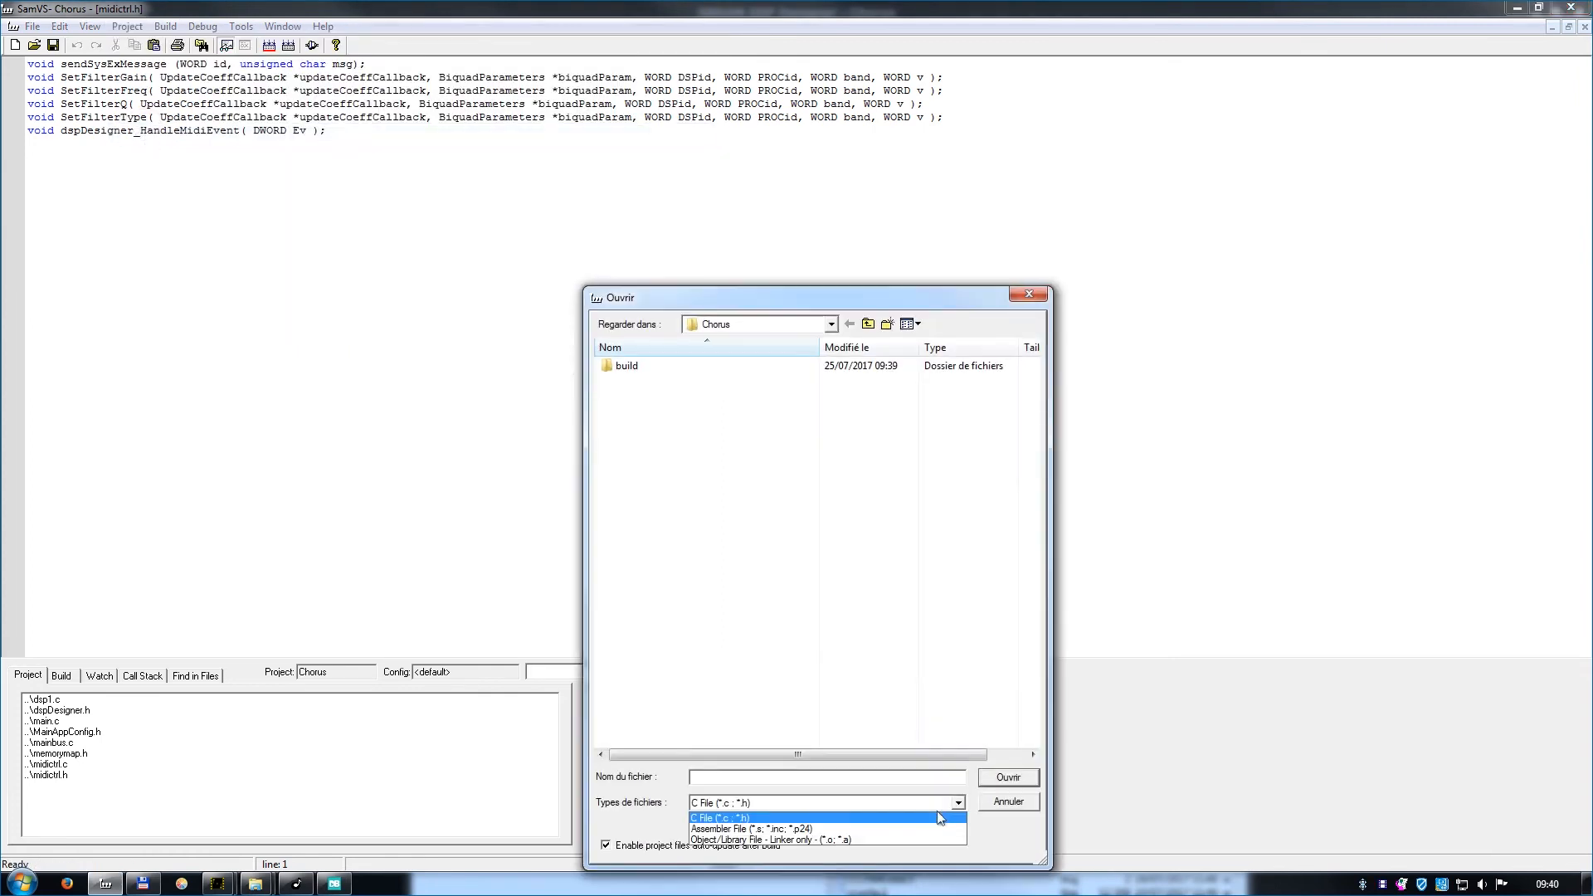
{"action": "left_click", "coordinate": [925, 827]}
{"action": "left_click", "coordinate": [868, 324]}
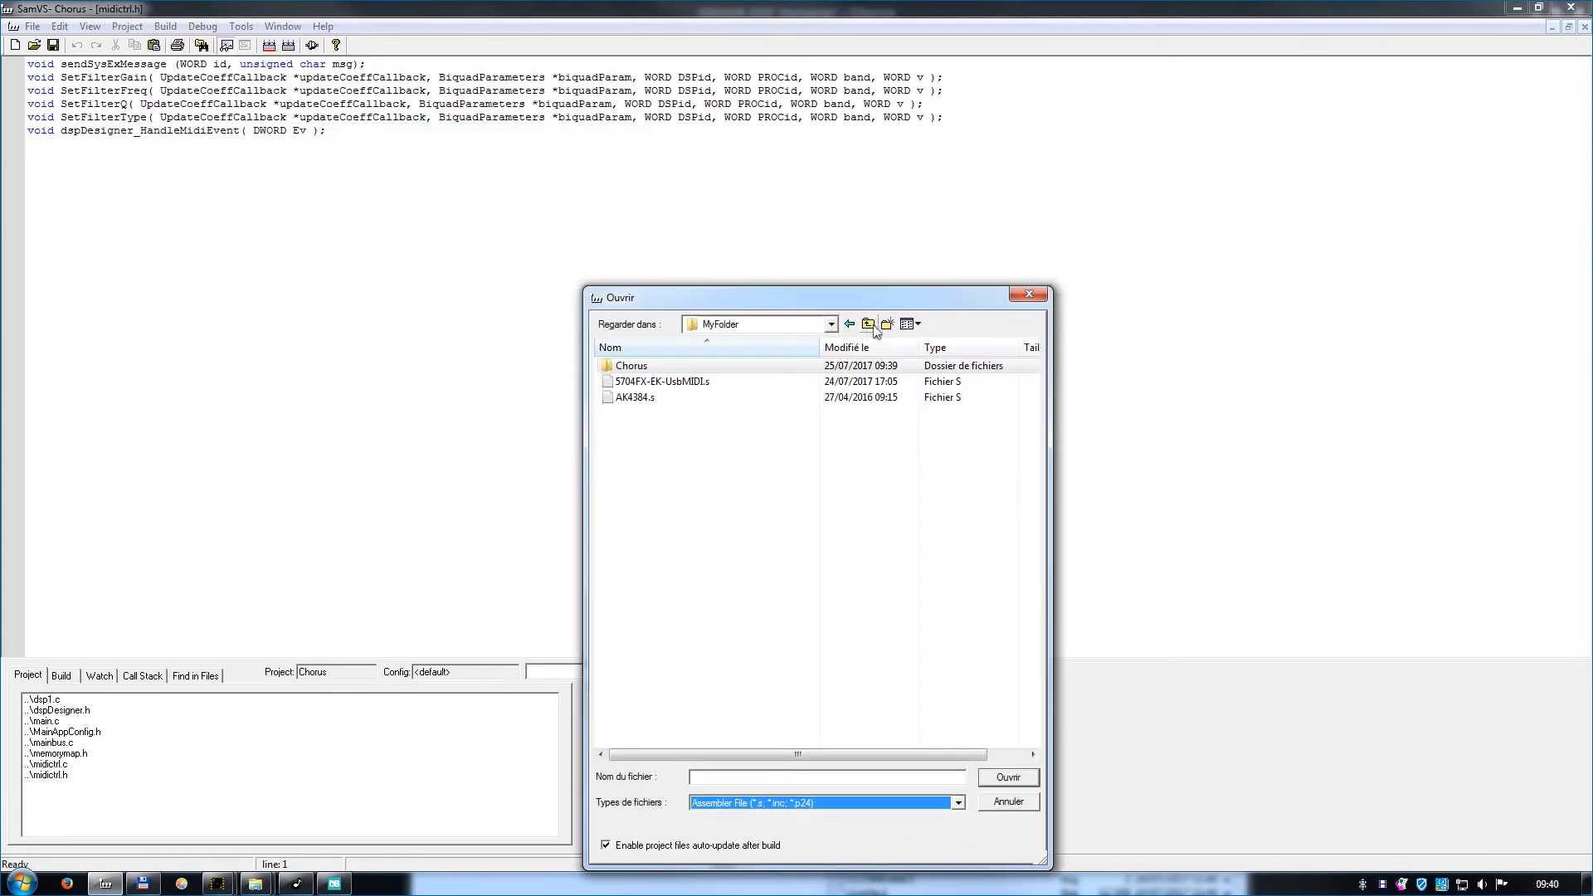
{"action": "left_click_drag", "start_coordinate": [749, 419], "coordinate": [703, 390]}
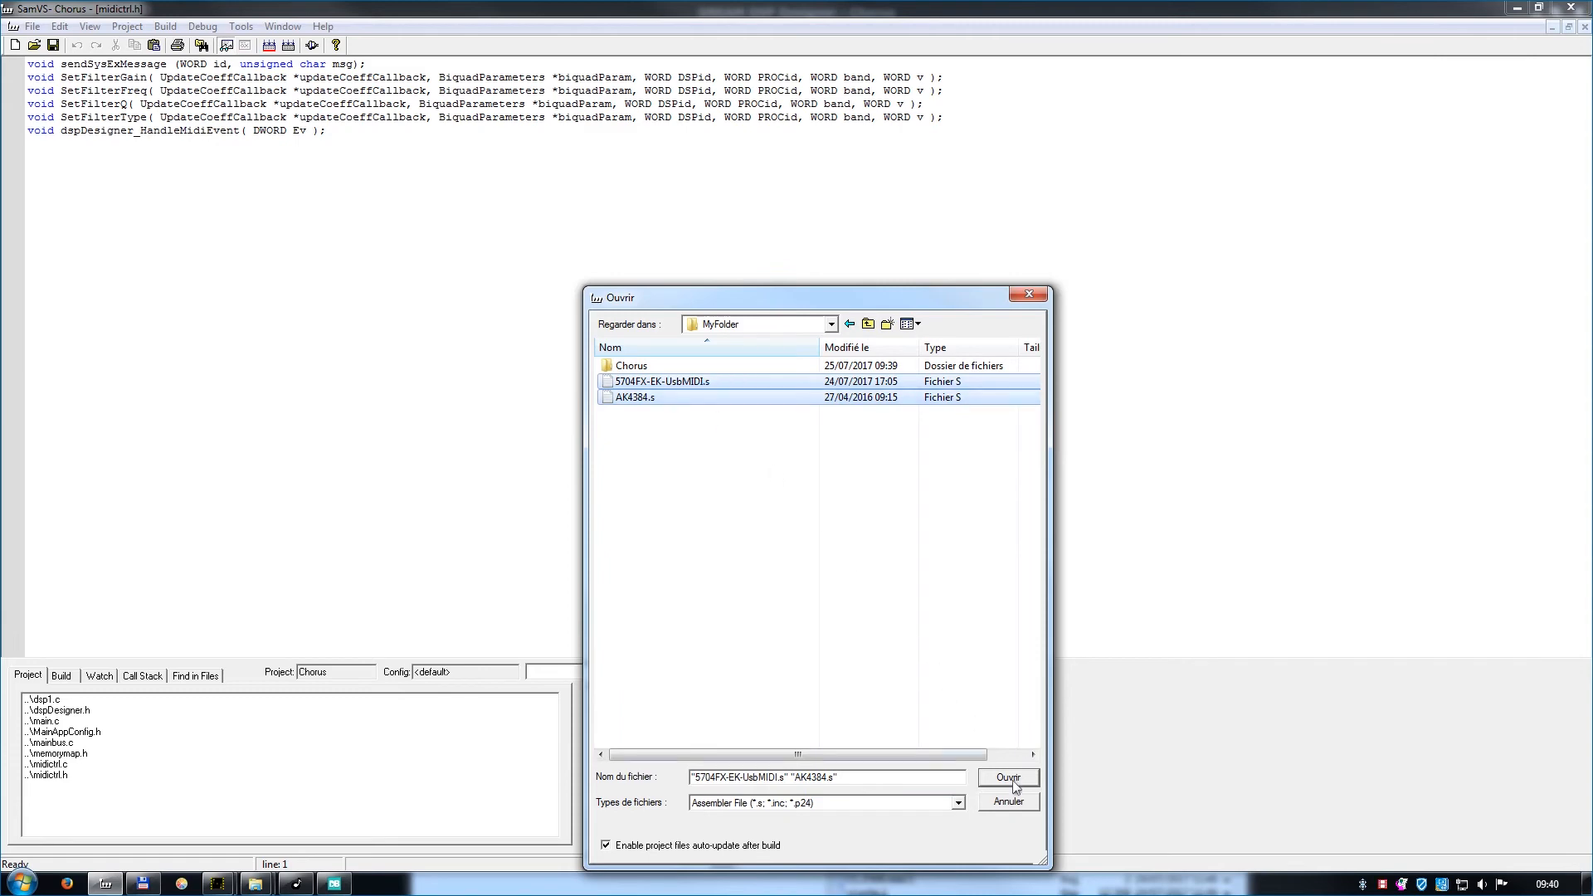
{"action": "left_click", "coordinate": [1011, 781]}
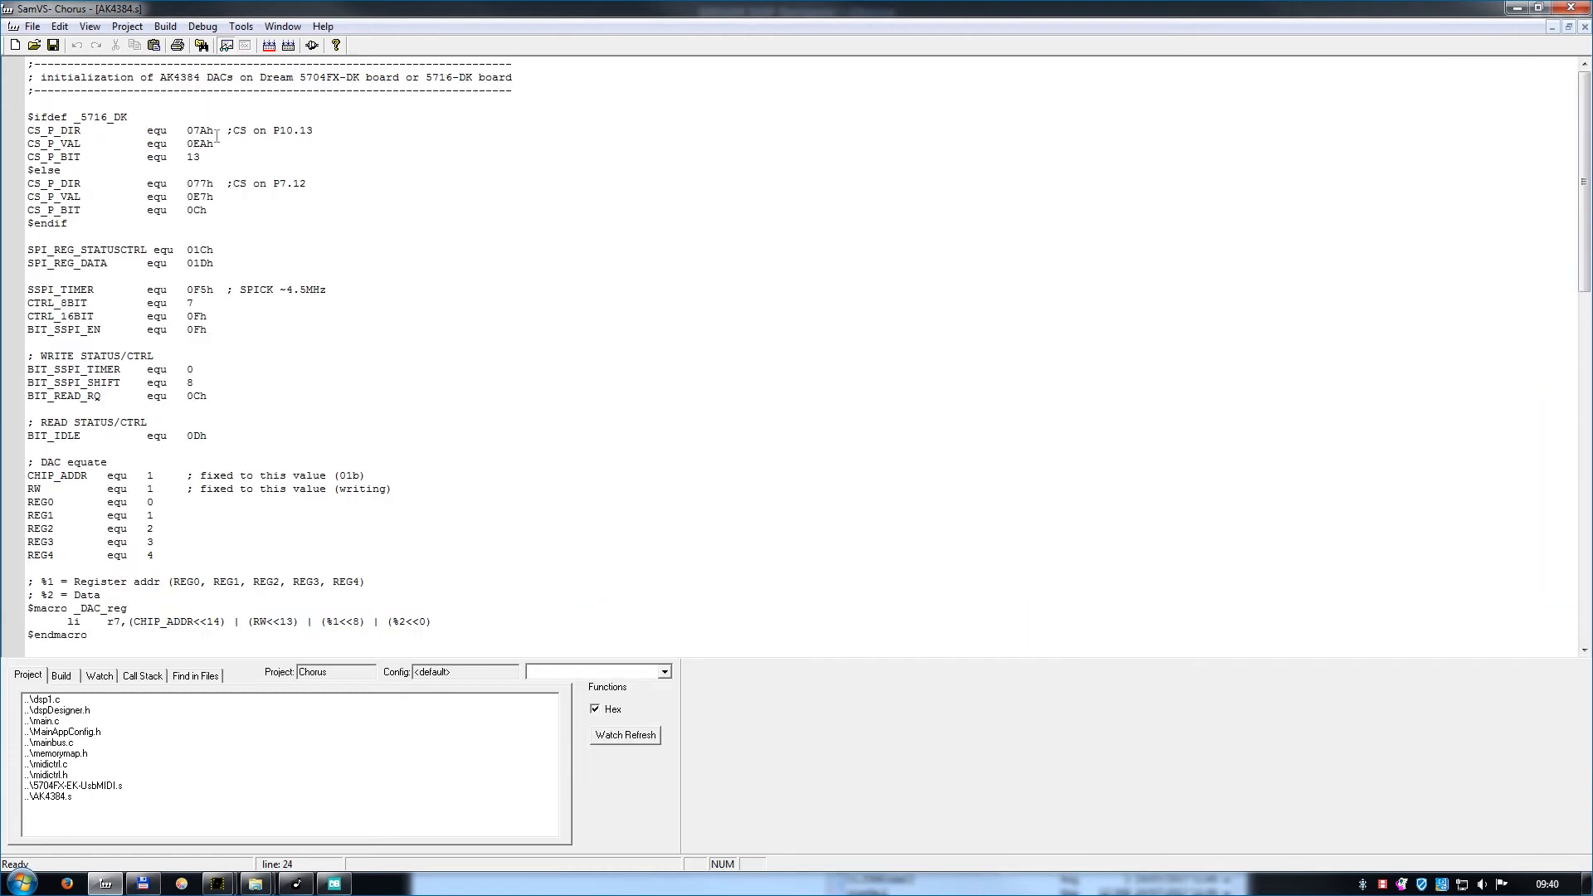
In the project settings, set the target chip to SAM5704 and the target board to 5704FX-EK.
{"action": "left_click", "coordinate": [127, 26]}
{"action": "left_click", "coordinate": [155, 150]}
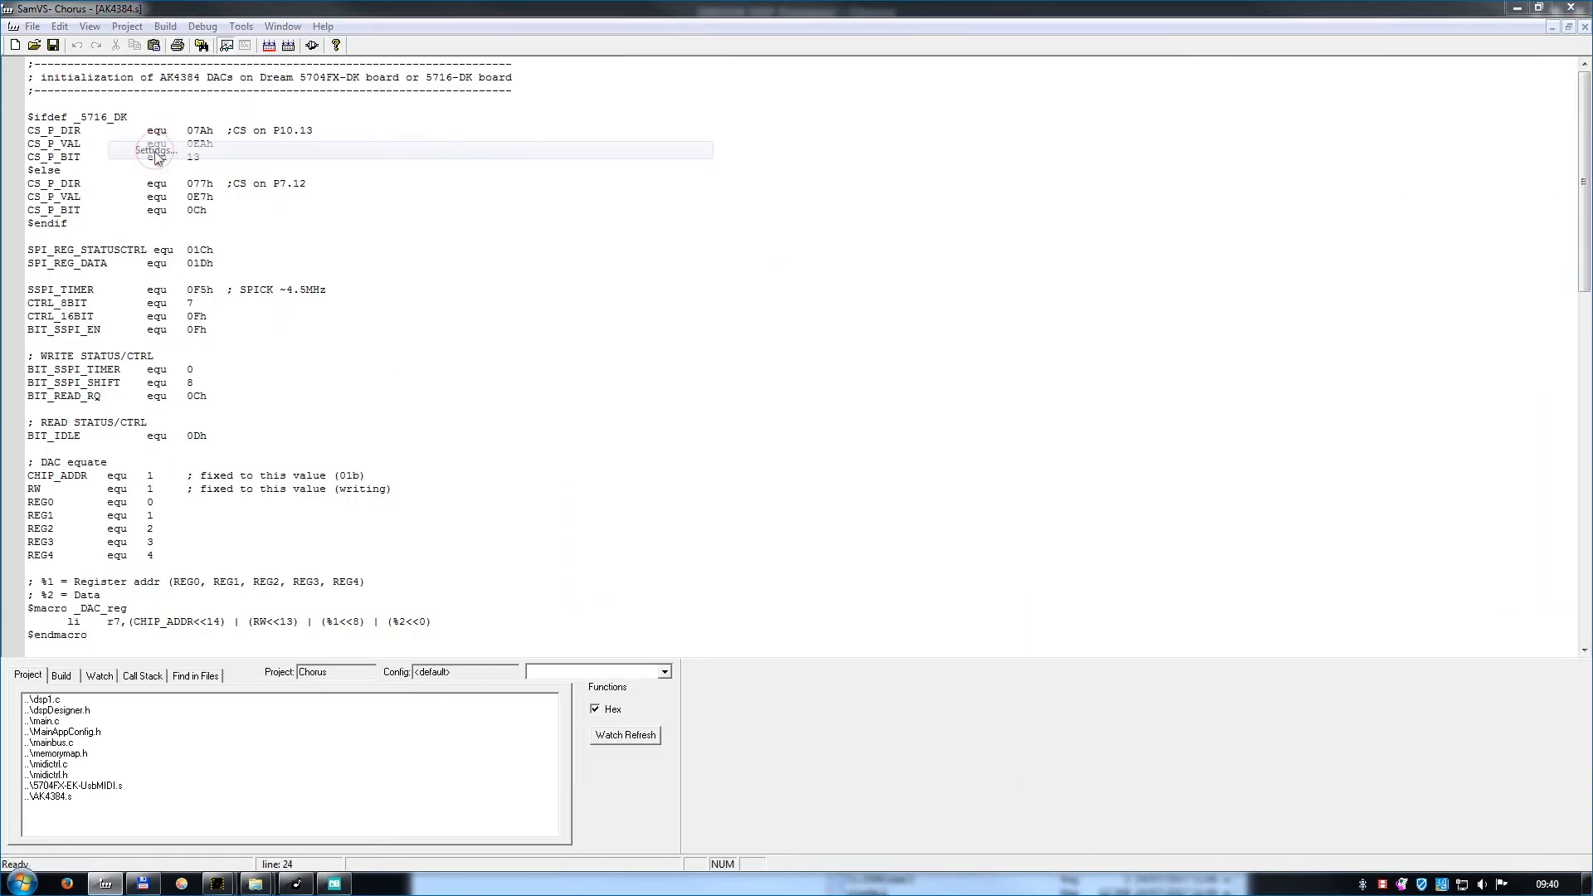
{"action": "left_click", "coordinate": [681, 395]}
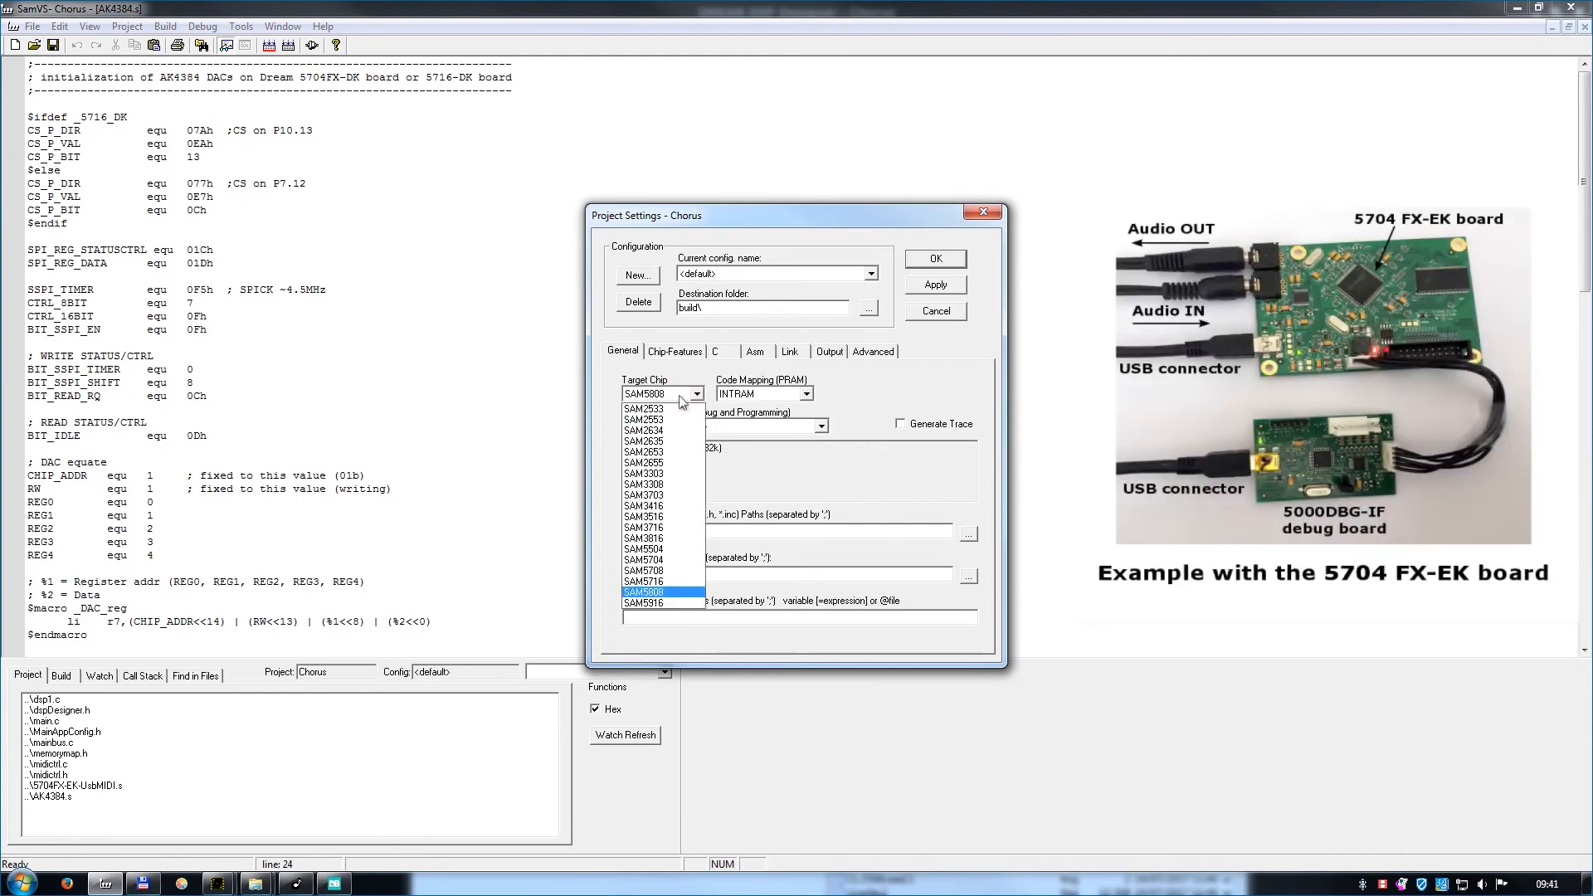
{"action": "left_click", "coordinate": [659, 560]}
{"action": "left_click", "coordinate": [665, 427]}
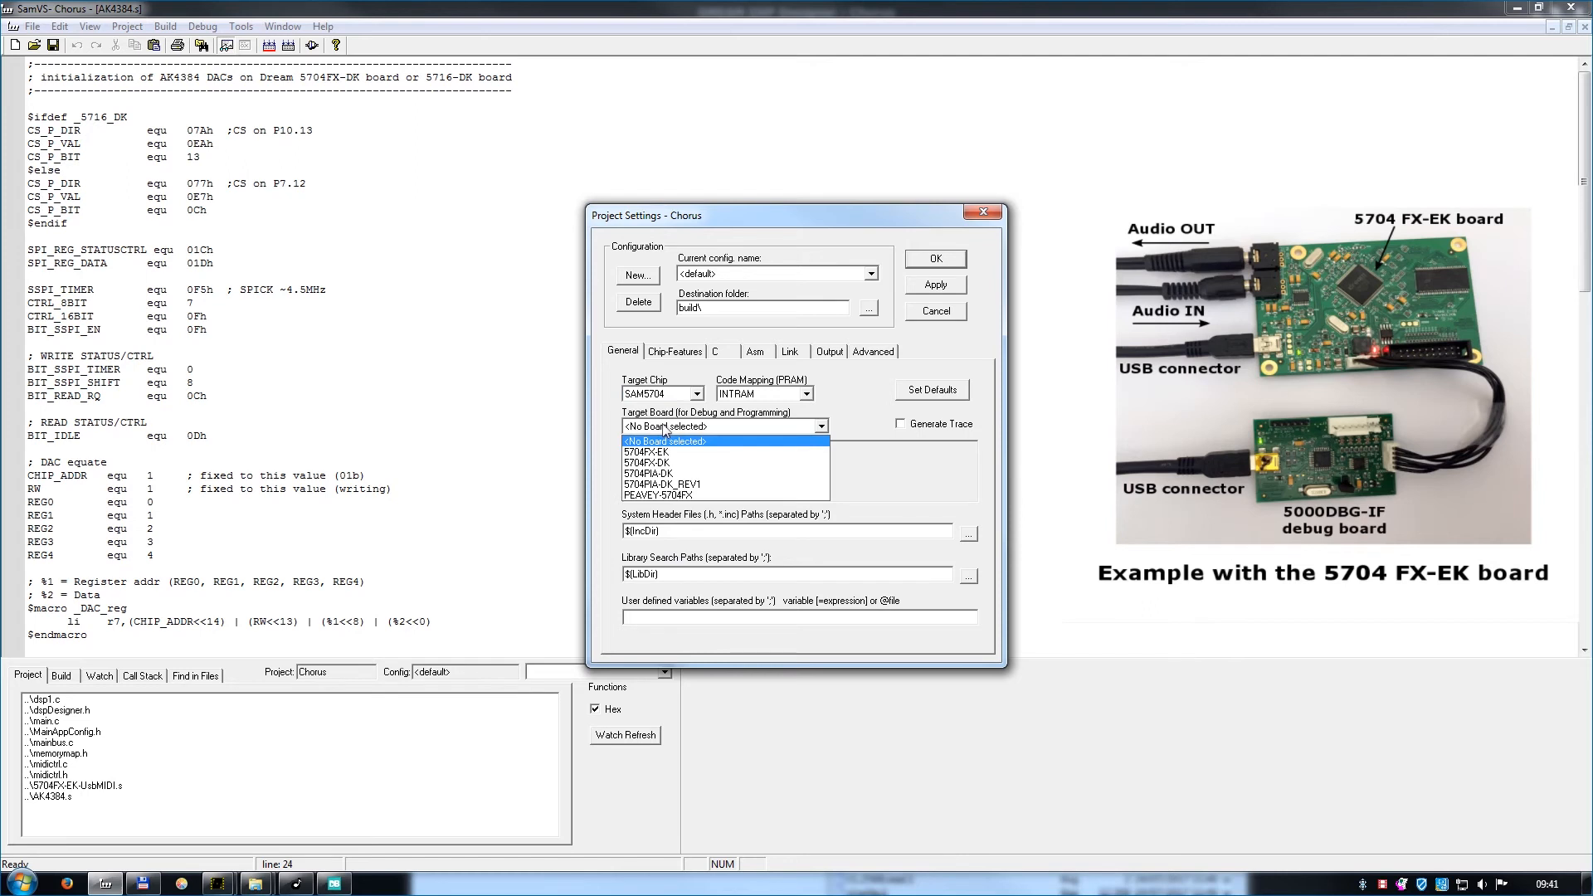
{"action": "left_click", "coordinate": [670, 453]}
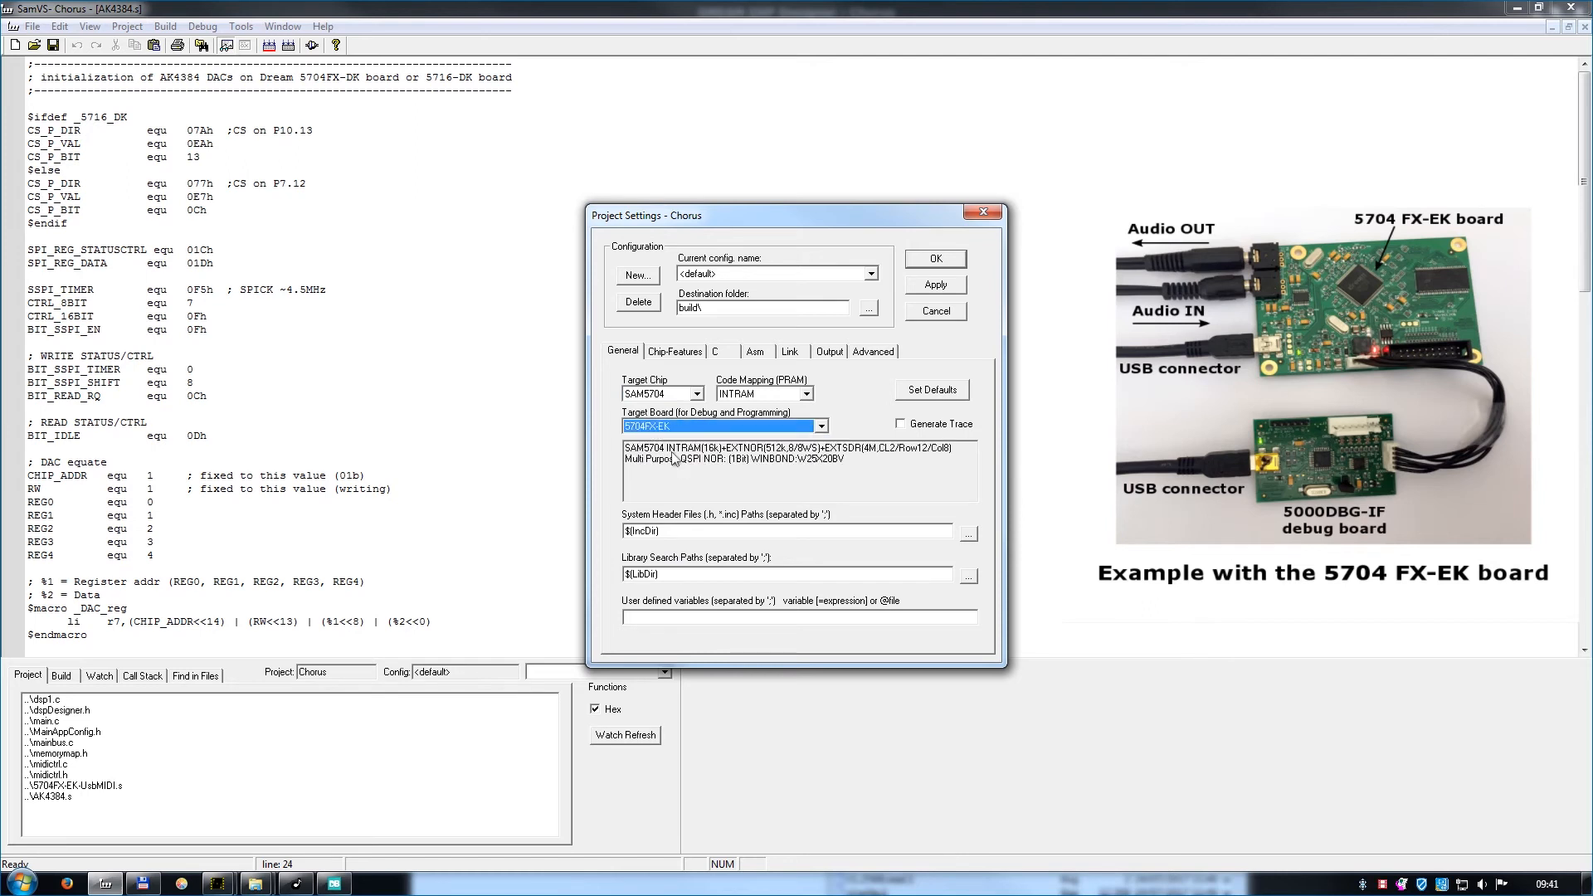
Paste the copied entry into the project's Link settings and confirm the project settings.
{"action": "left_click", "coordinate": [794, 354]}
{"action": "left_click", "coordinate": [788, 429]}
{"action": "type", "text": "libUSB.a; libFX5000.a"}
{"action": "left_click", "coordinate": [935, 262]}
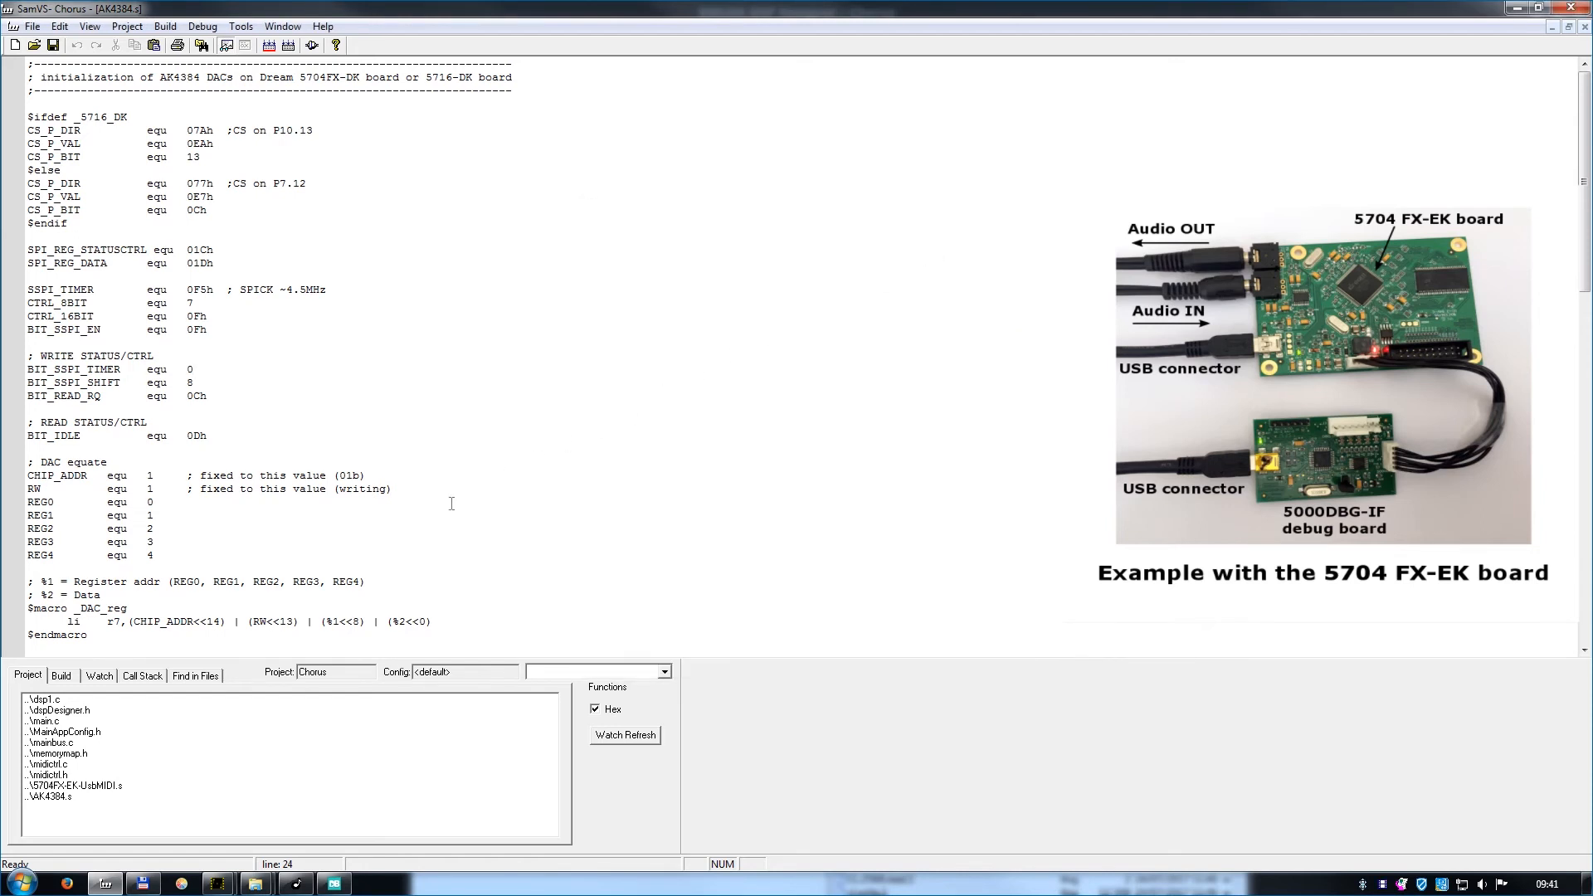
Open dsp1.c, build the Chorus project with the unreferenced AK4384.s set to ignored, and run it on the target through the debugger.
{"action": "double_click", "coordinate": [43, 700]}
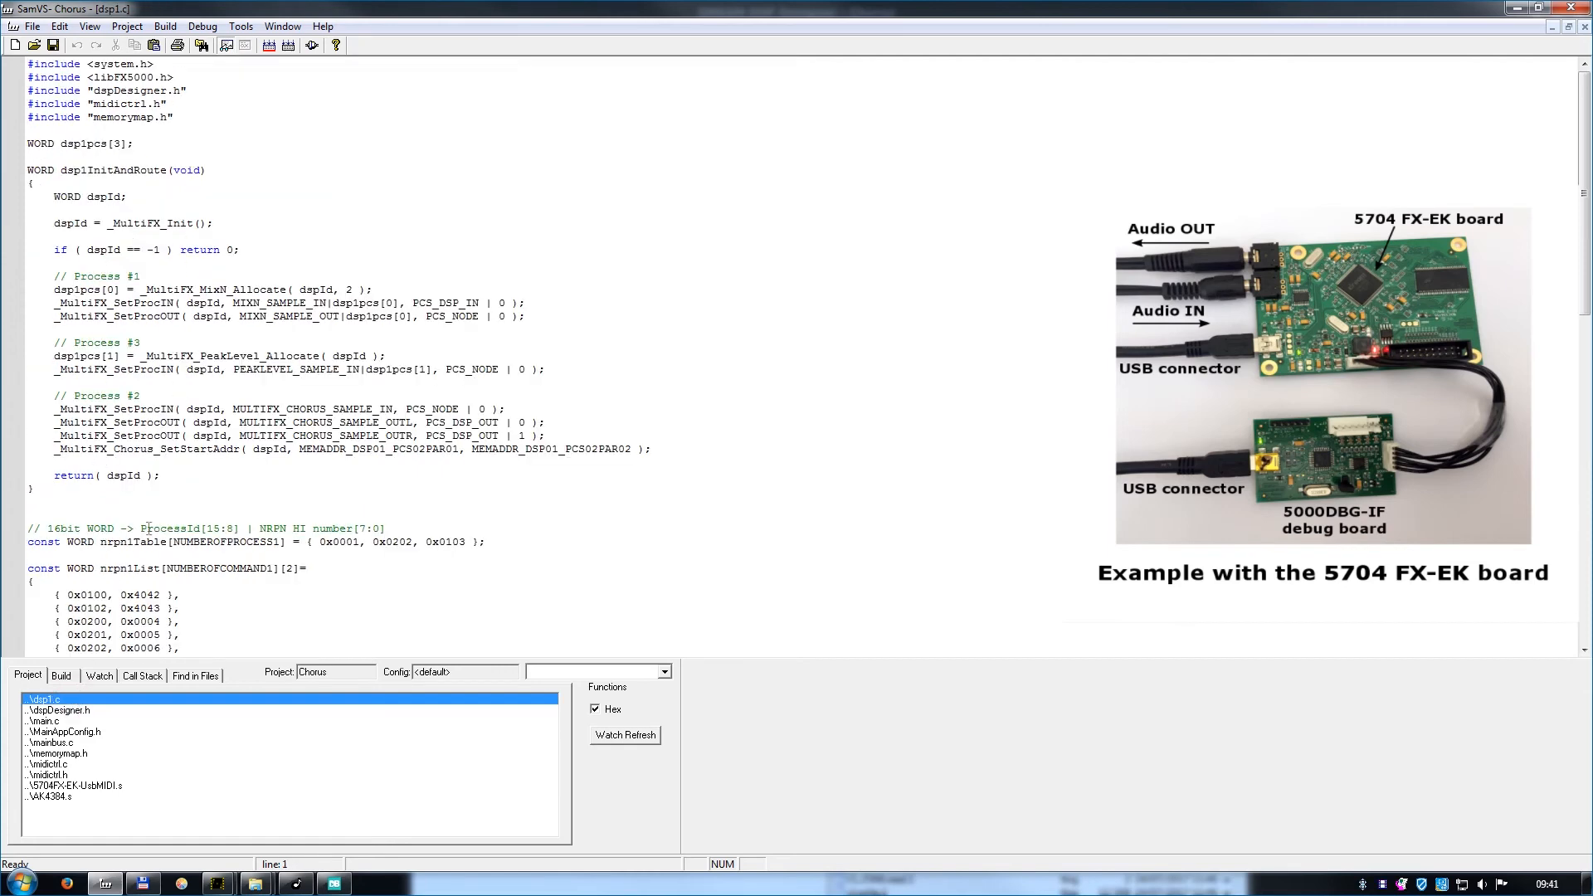
{"action": "left_click", "coordinate": [269, 46]}
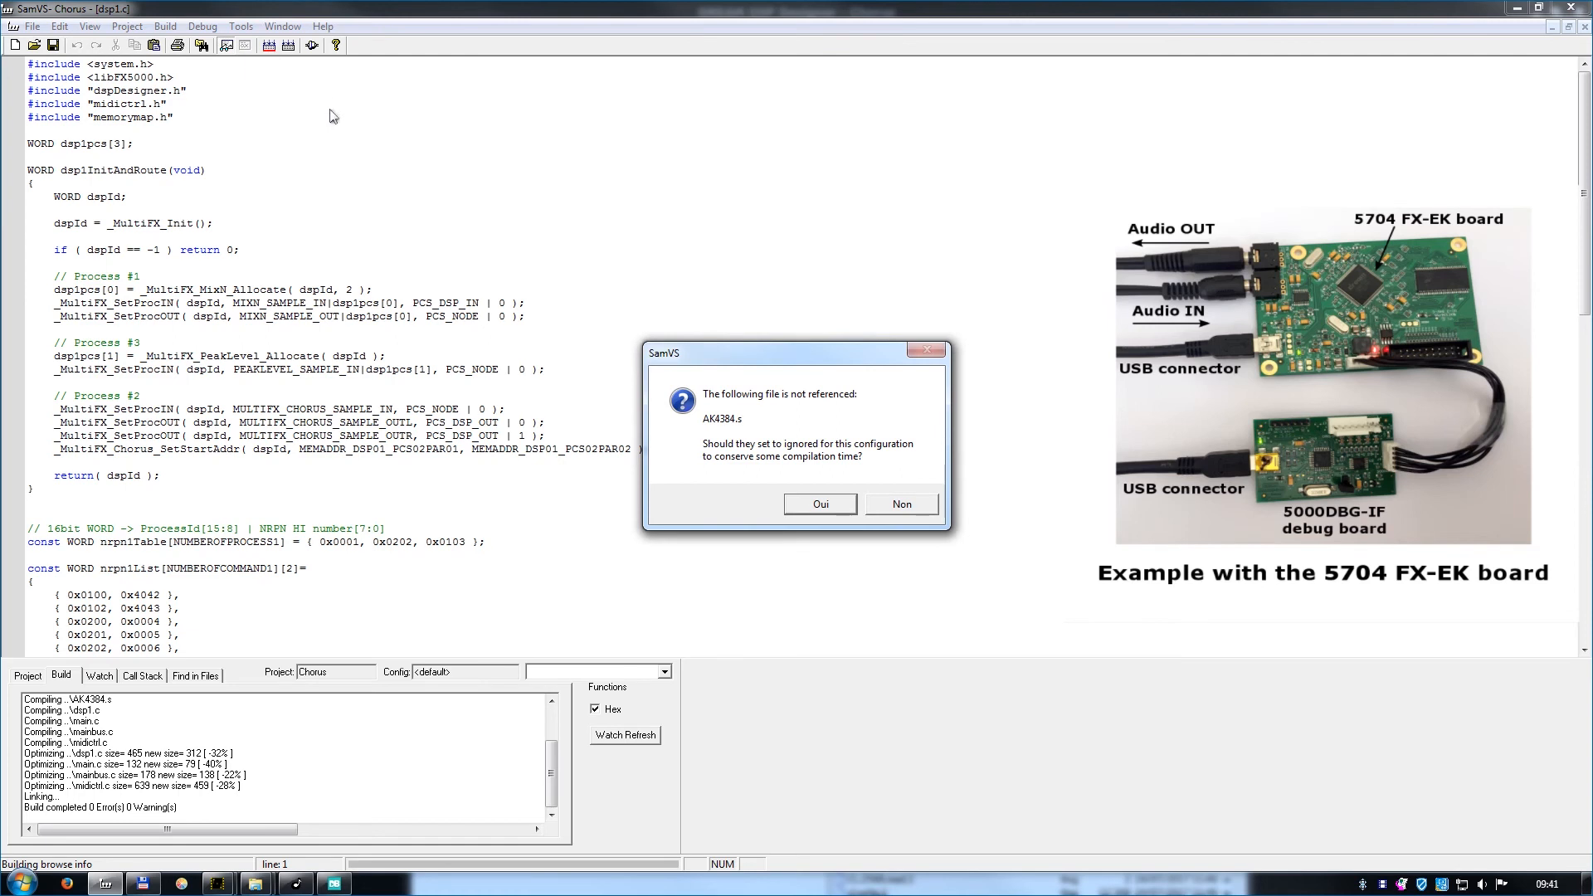
{"action": "left_click", "coordinate": [817, 505]}
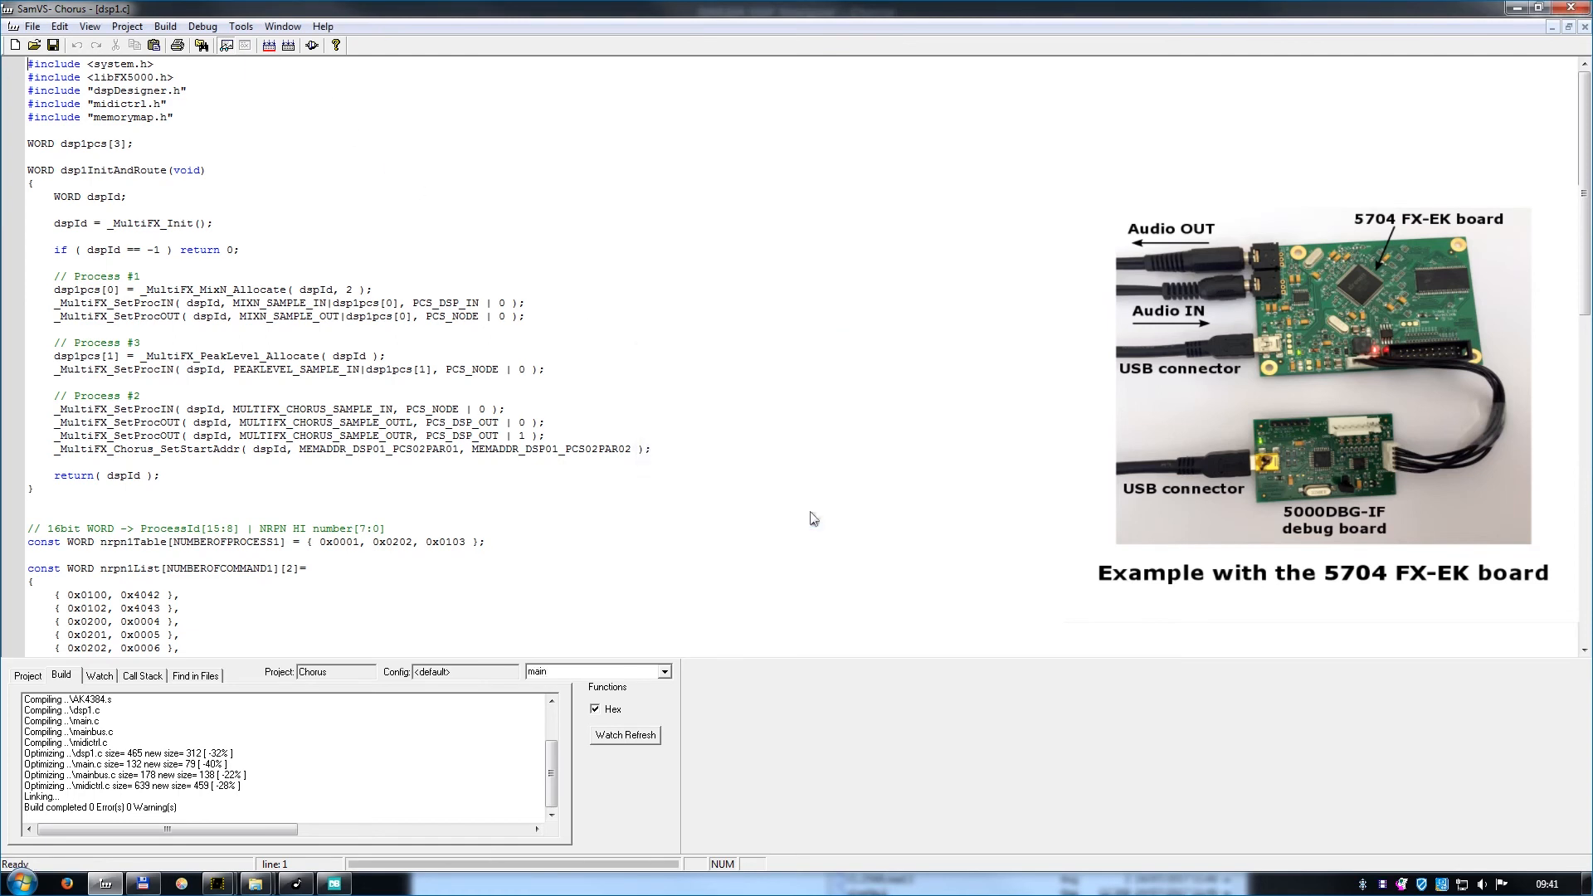
{"action": "left_click", "coordinate": [312, 46]}
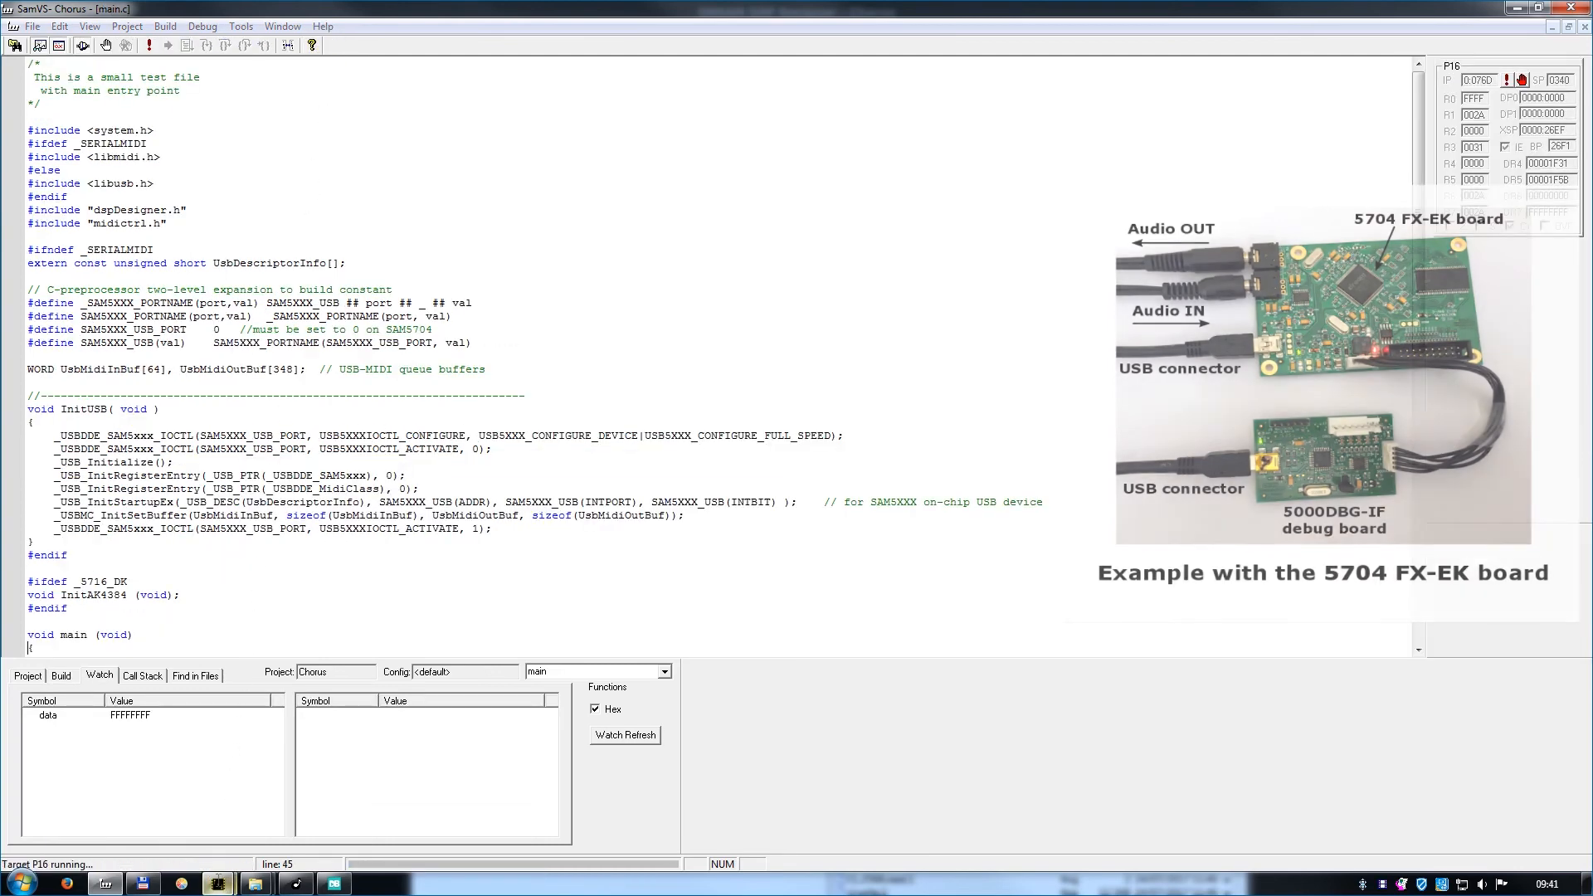
Switch to DREAM DSP Designer and, in the project settings, set MIDI In to 5704FX-EK and select a MIDI Out device.
{"action": "mouse_move", "coordinate": [218, 883]}
{"action": "left_click", "coordinate": [188, 813]}
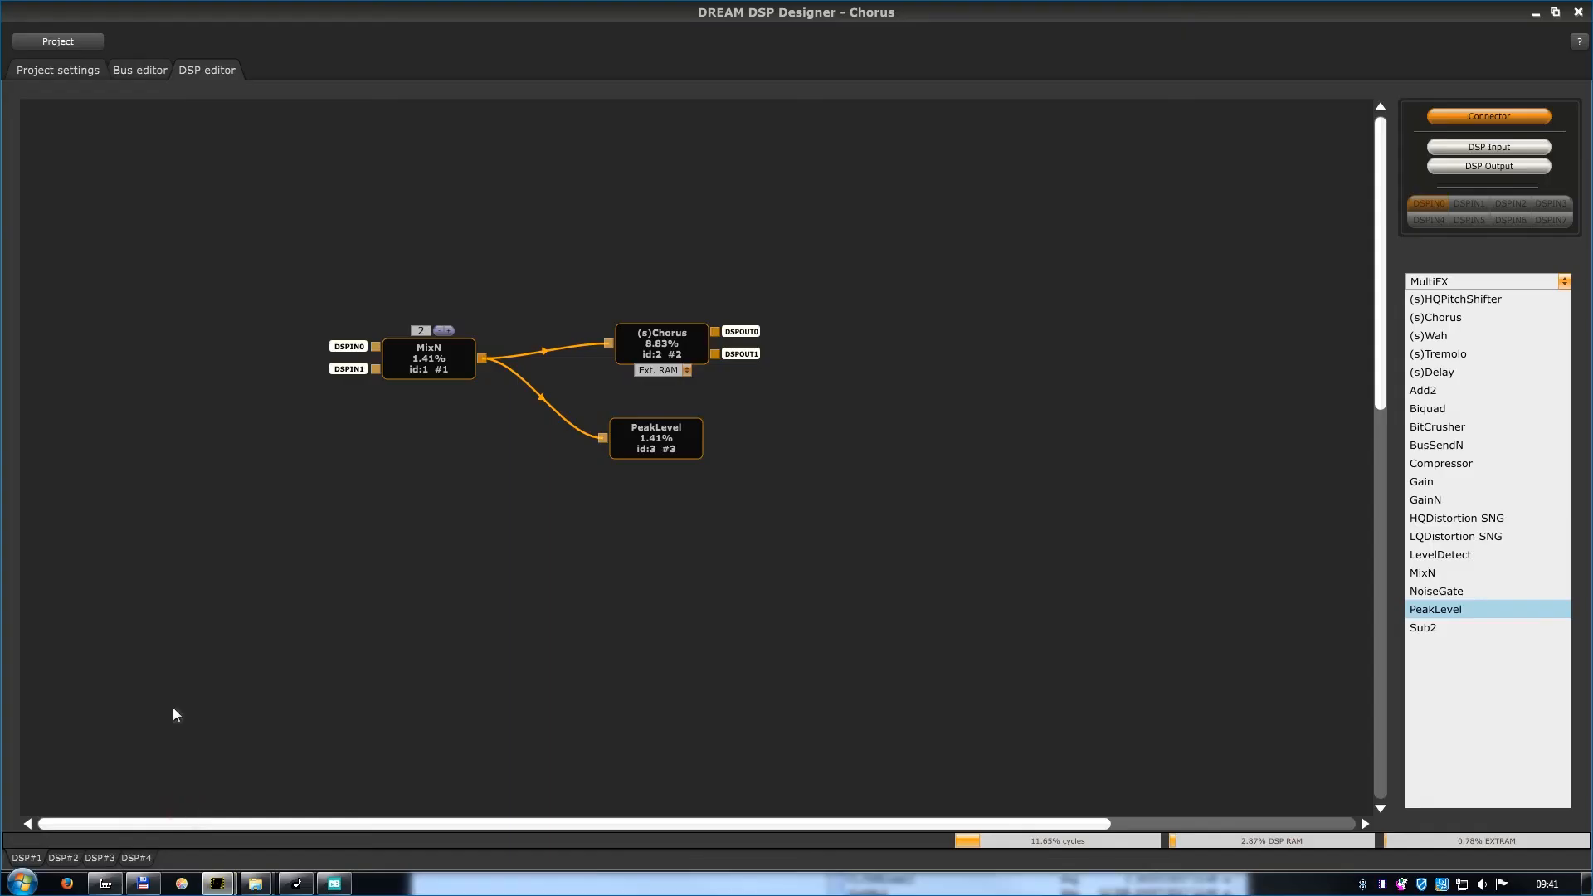
{"action": "left_click", "coordinate": [86, 71]}
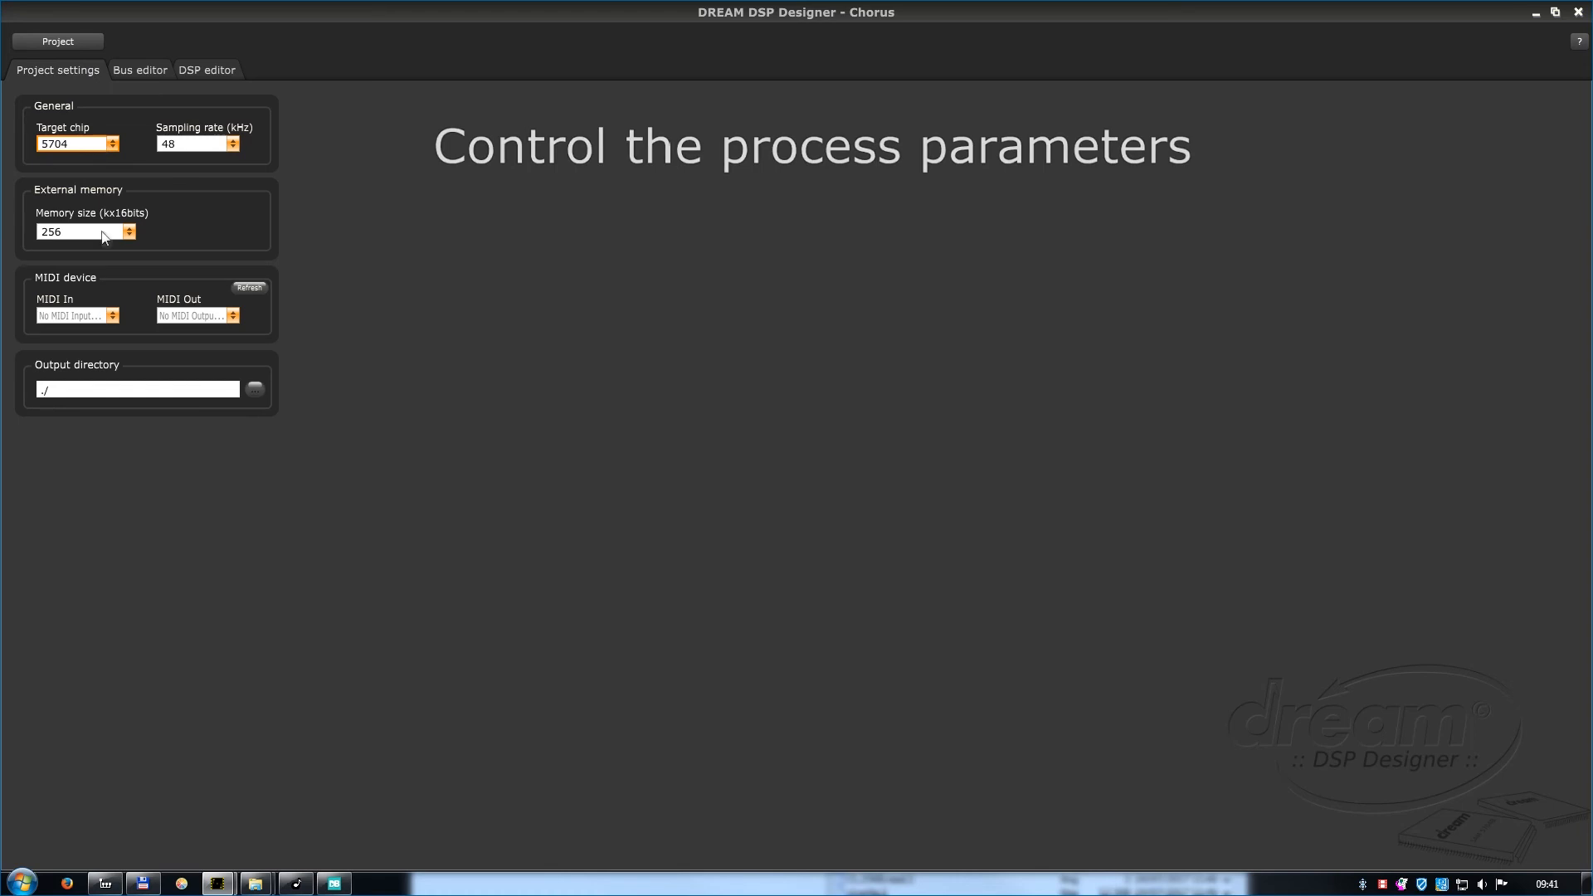
{"action": "left_click", "coordinate": [83, 315]}
{"action": "left_click", "coordinate": [93, 330]}
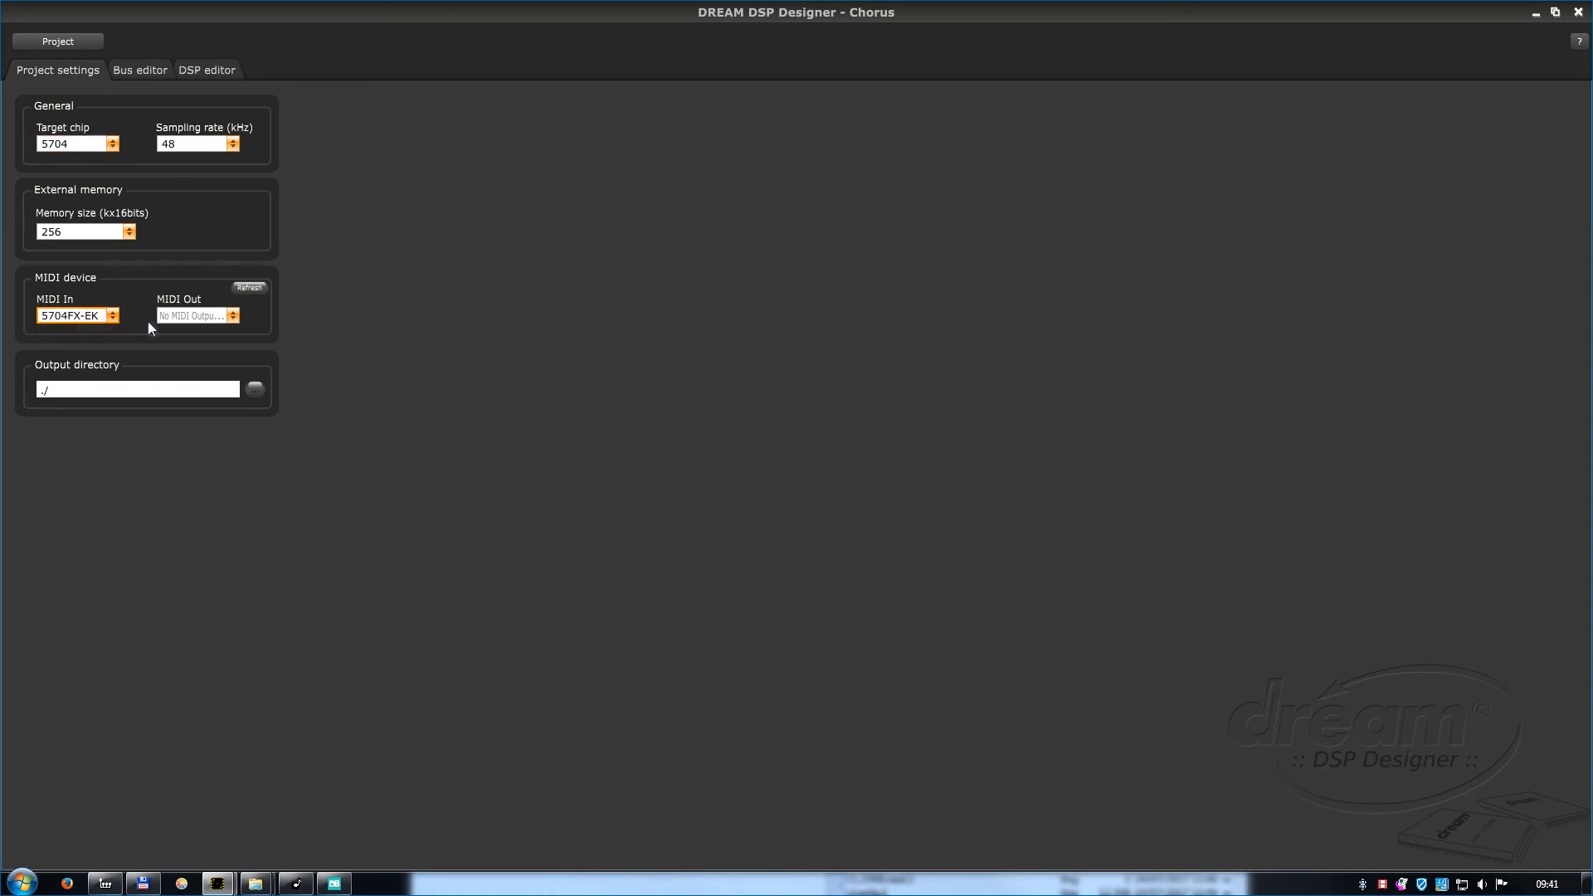
{"action": "left_click", "coordinate": [190, 316]}
{"action": "left_click", "coordinate": [190, 346]}
Open the control windows of the MixN, (s)Chorus and PeakLevel blocks and arrange them side by side below the DSP diagram.
{"action": "left_click", "coordinate": [208, 73]}
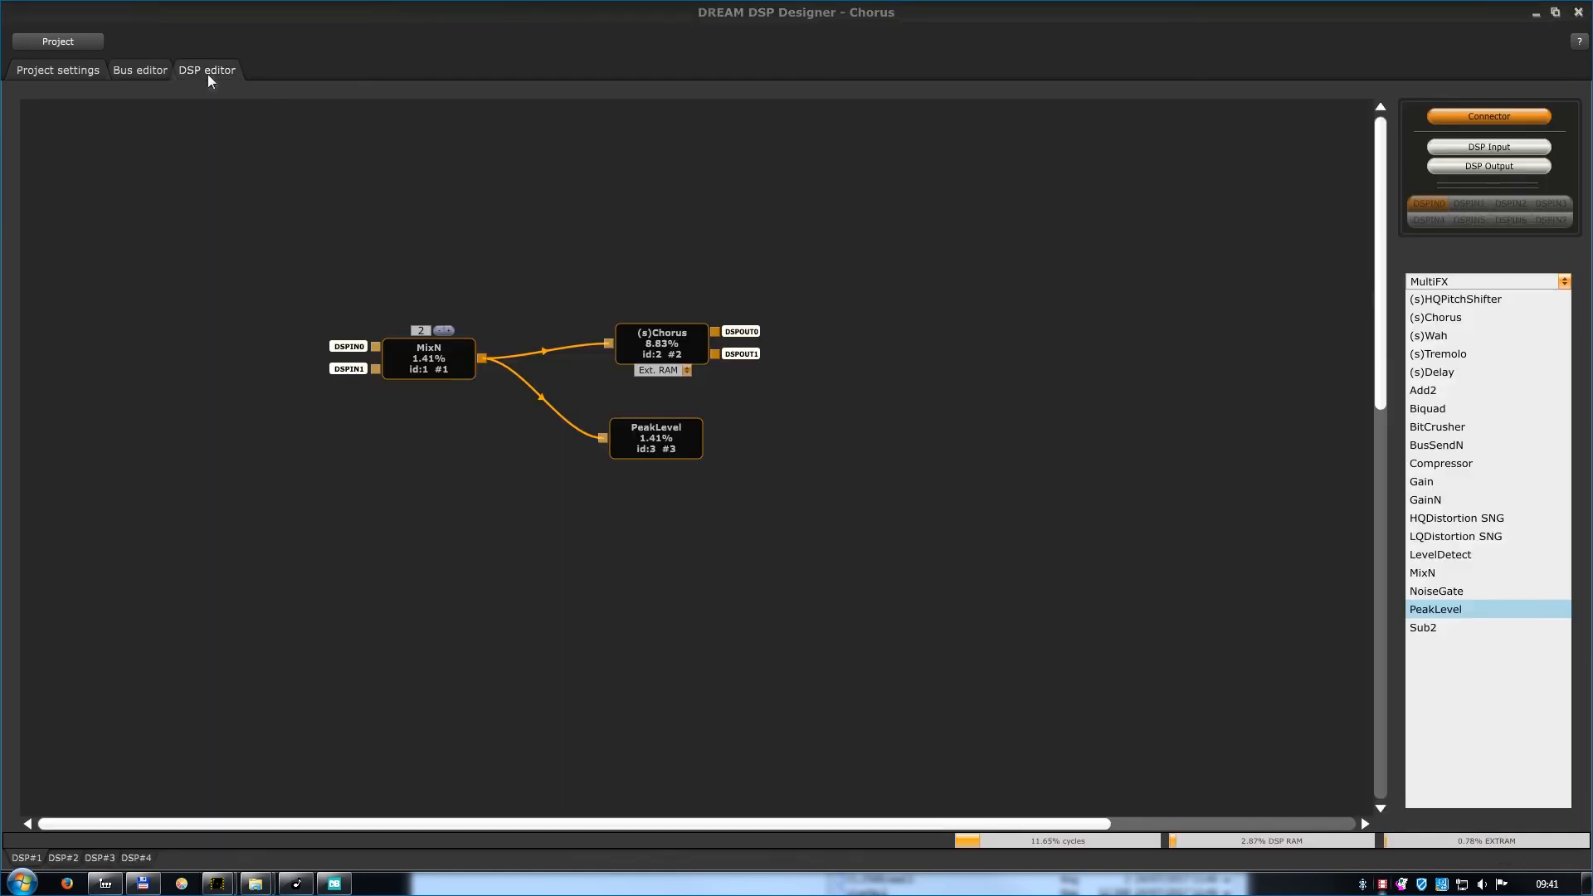
{"action": "double_click", "coordinate": [414, 361]}
{"action": "left_click_drag", "start_coordinate": [277, 115], "coordinate": [325, 488]}
{"action": "double_click", "coordinate": [645, 345]}
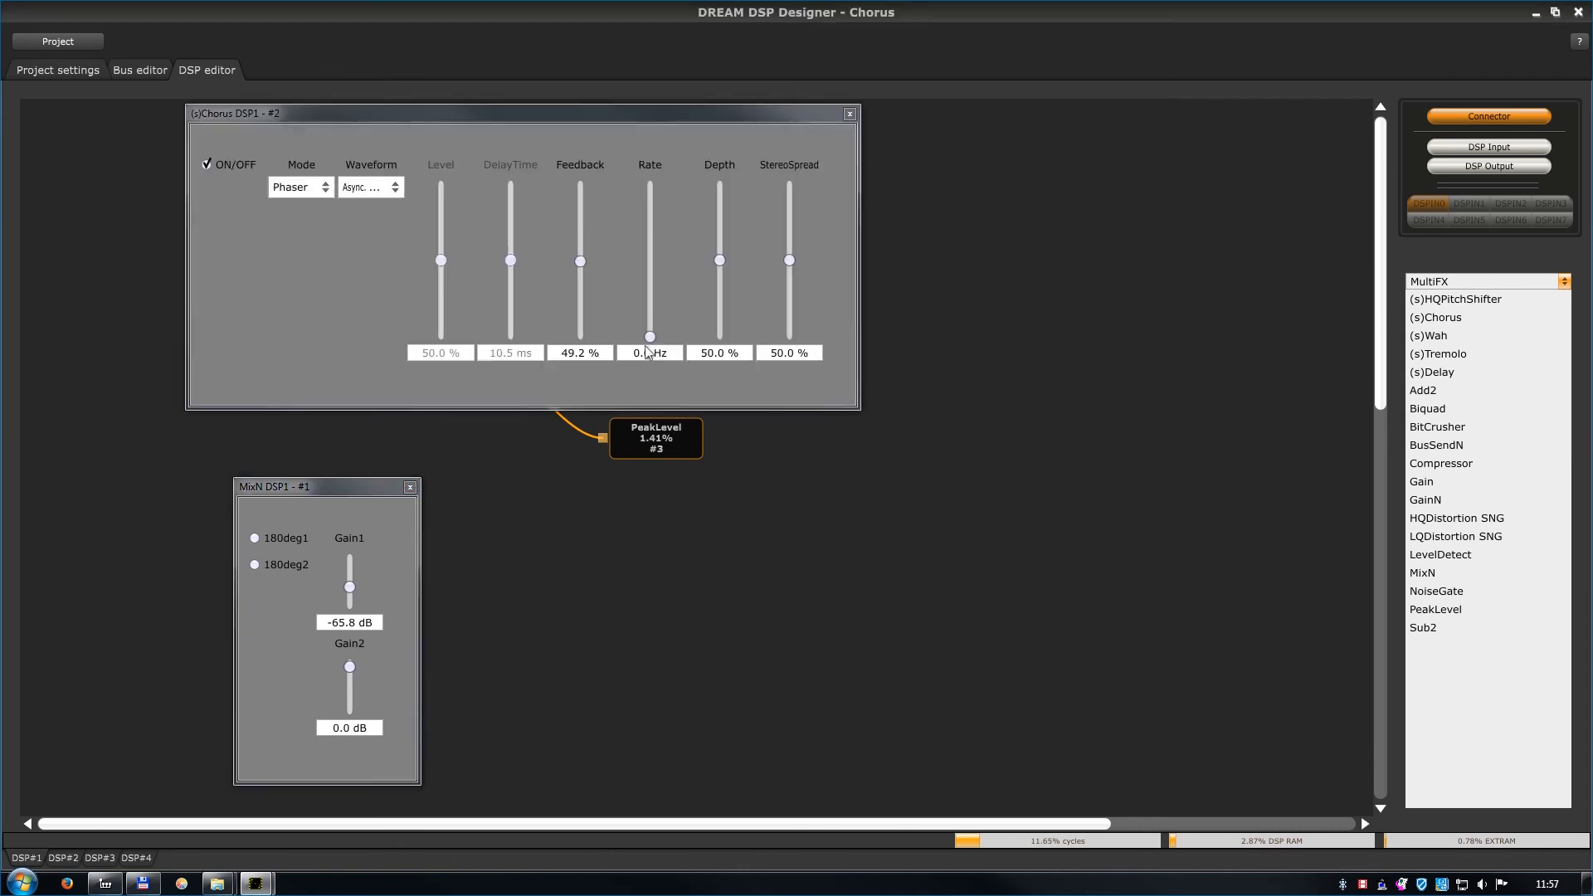
{"action": "left_click_drag", "start_coordinate": [436, 120], "coordinate": [680, 495]}
{"action": "double_click", "coordinate": [681, 449]}
{"action": "left_click_drag", "start_coordinate": [248, 117], "coordinate": [1182, 496]}
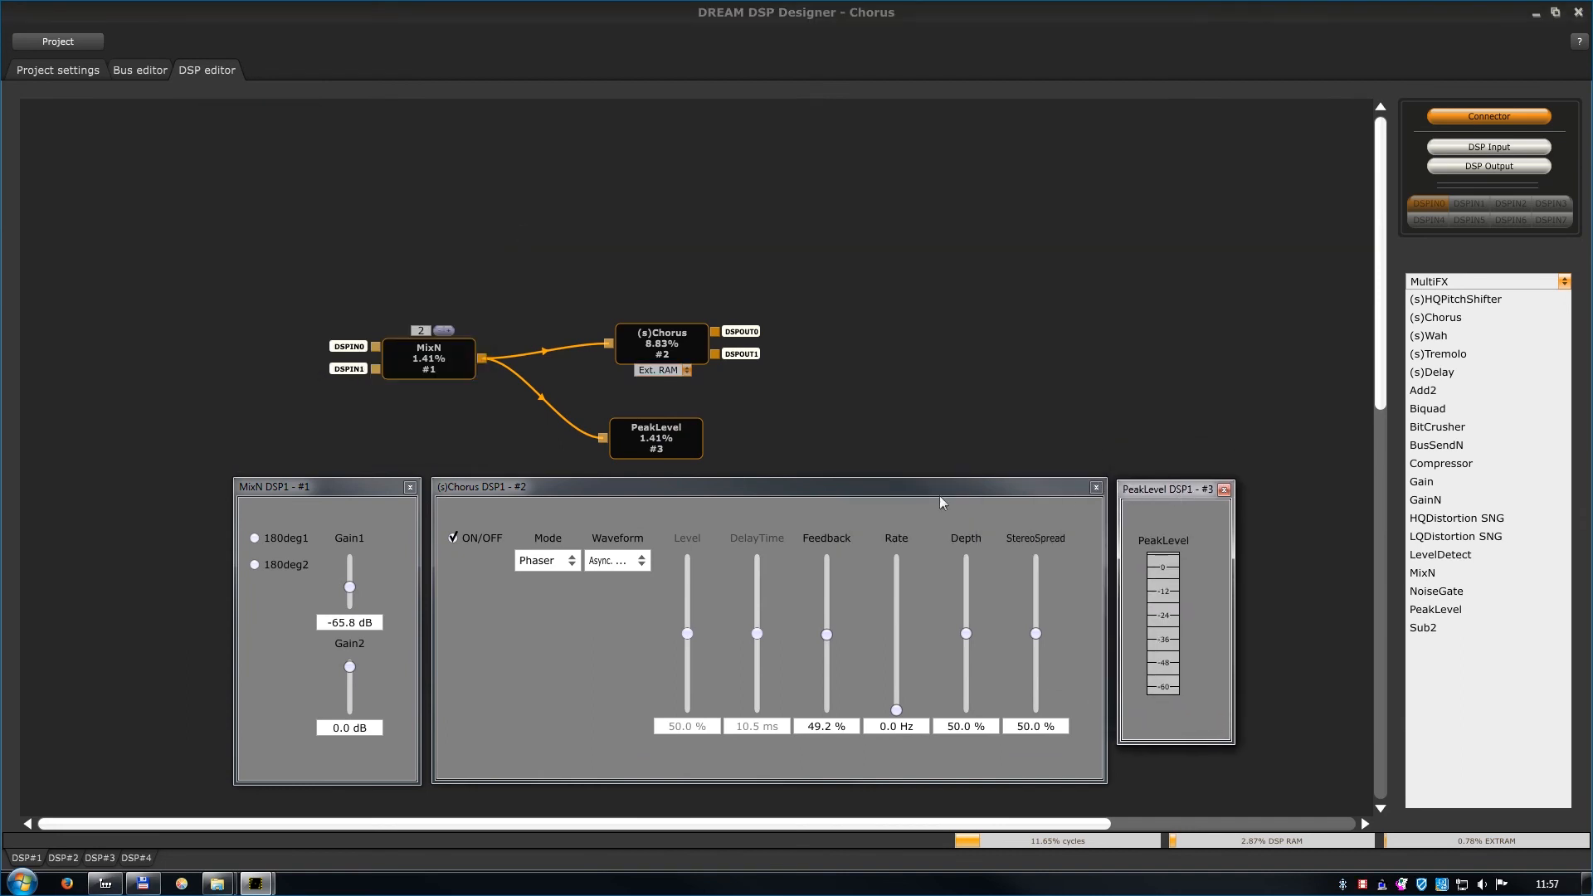
Raise Gain1 of the MixN block to -15.3 dB.
{"action": "left_click", "coordinate": [350, 588]}
{"action": "scroll", "coordinate": [350, 588], "scroll_direction": "up", "scroll_amount": 4}
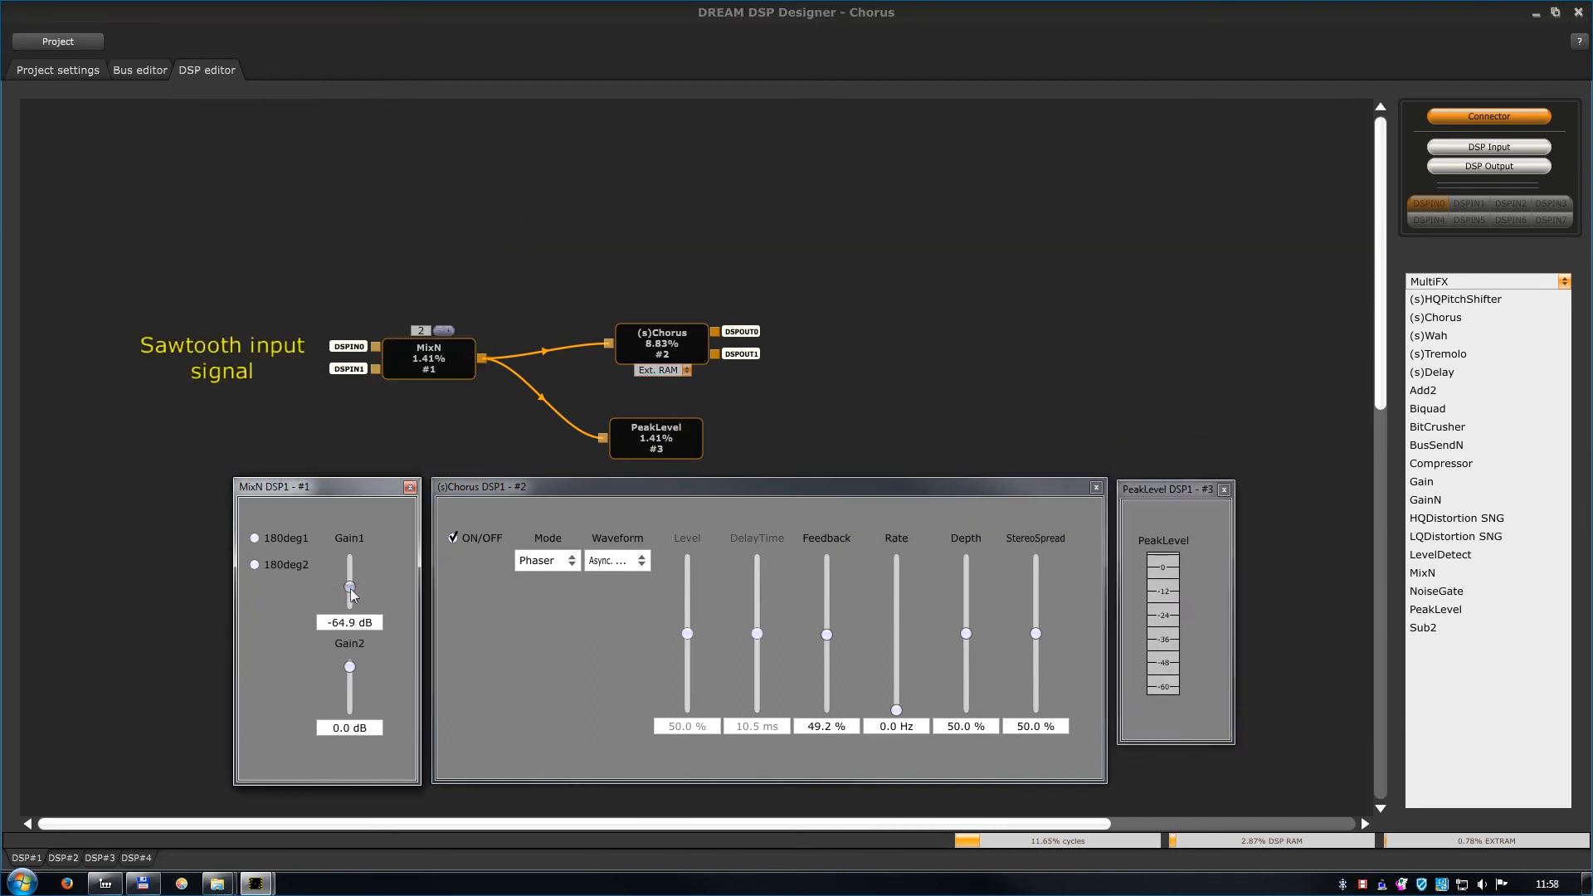
{"action": "scroll", "coordinate": [350, 593], "scroll_direction": "up", "scroll_amount": 4}
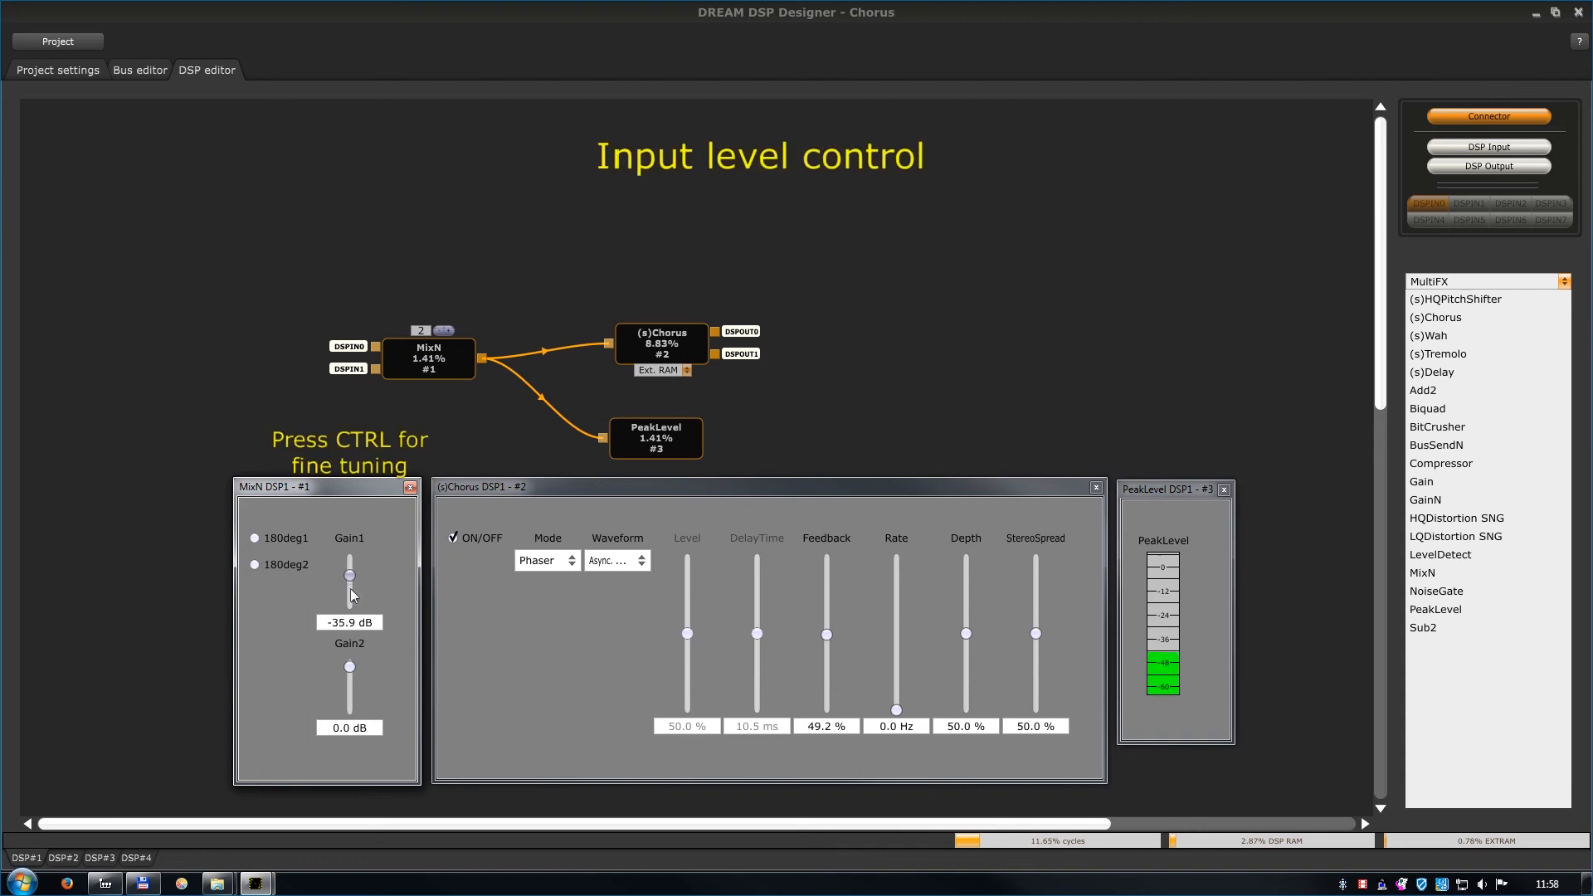
{"action": "scroll", "coordinate": [351, 593], "scroll_direction": "up", "scroll_amount": 3}
{"action": "scroll", "coordinate": [351, 594], "scroll_direction": "up", "scroll_amount": 2}
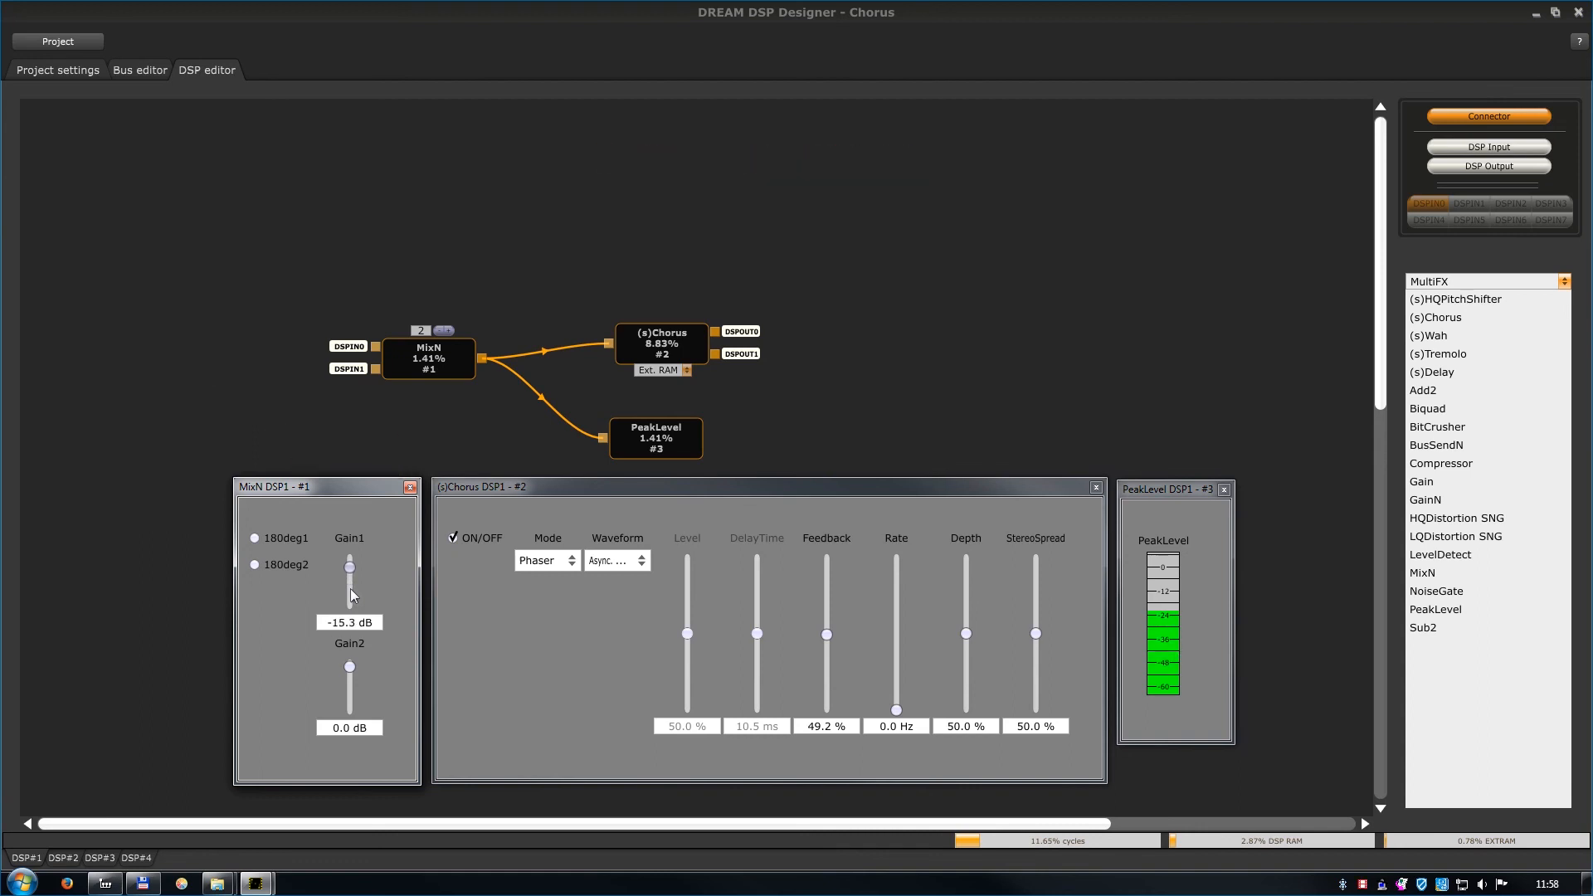
Raise the (s)Chorus rate to about 8.1 Hz and return it to 0.0 Hz.
{"action": "left_click_drag", "start_coordinate": [896, 709], "coordinate": [899, 669]}
{"action": "left_click_drag", "start_coordinate": [896, 650], "coordinate": [896, 590]}
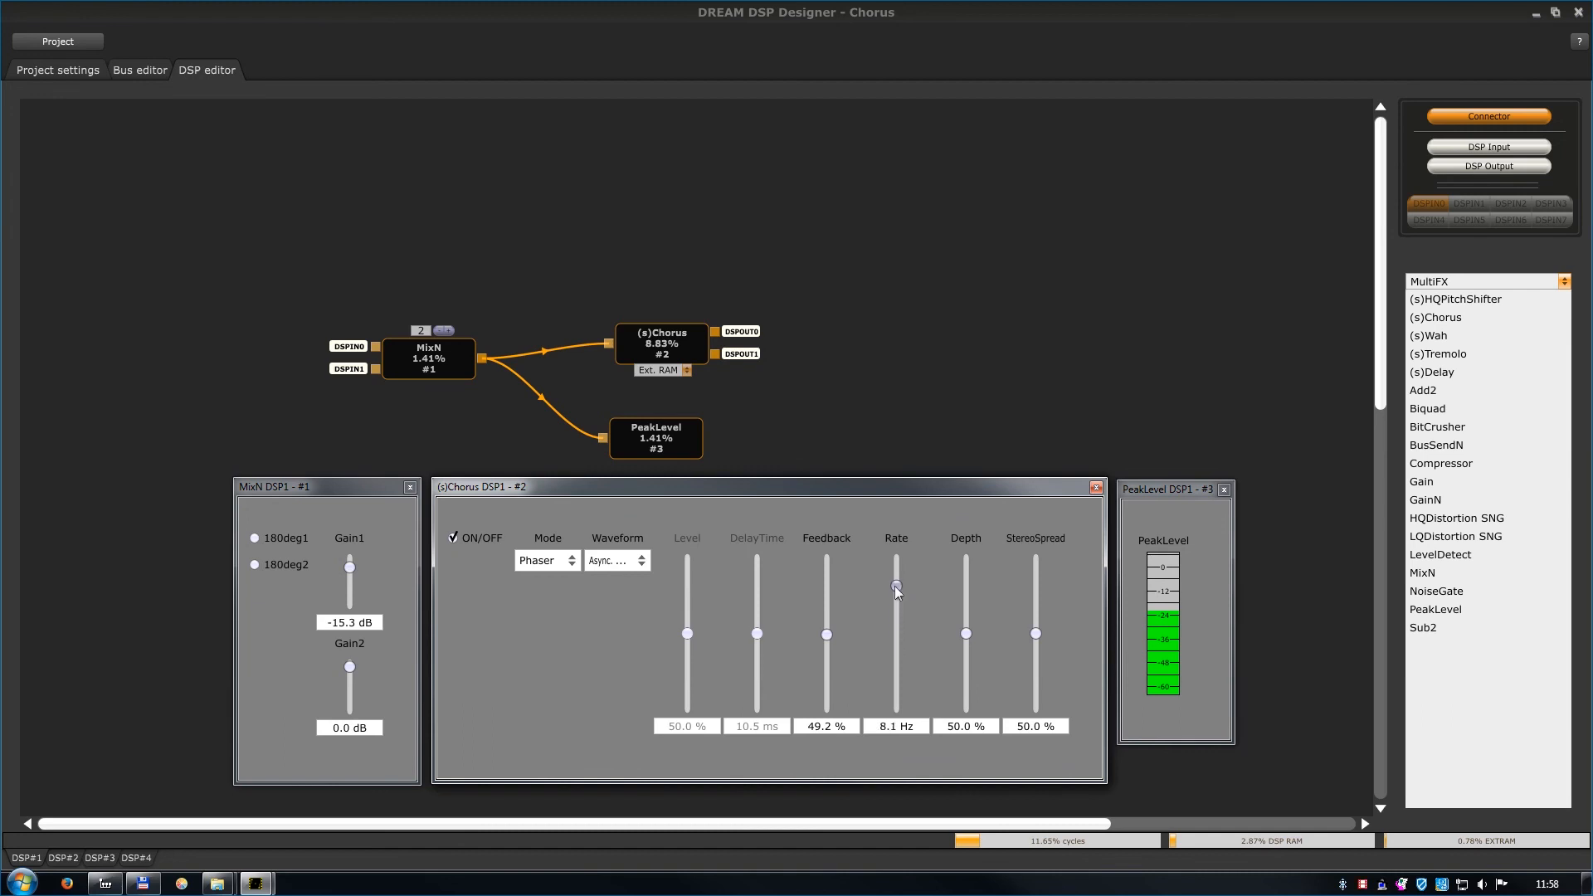
{"action": "left_click_drag", "start_coordinate": [896, 600], "coordinate": [904, 706]}
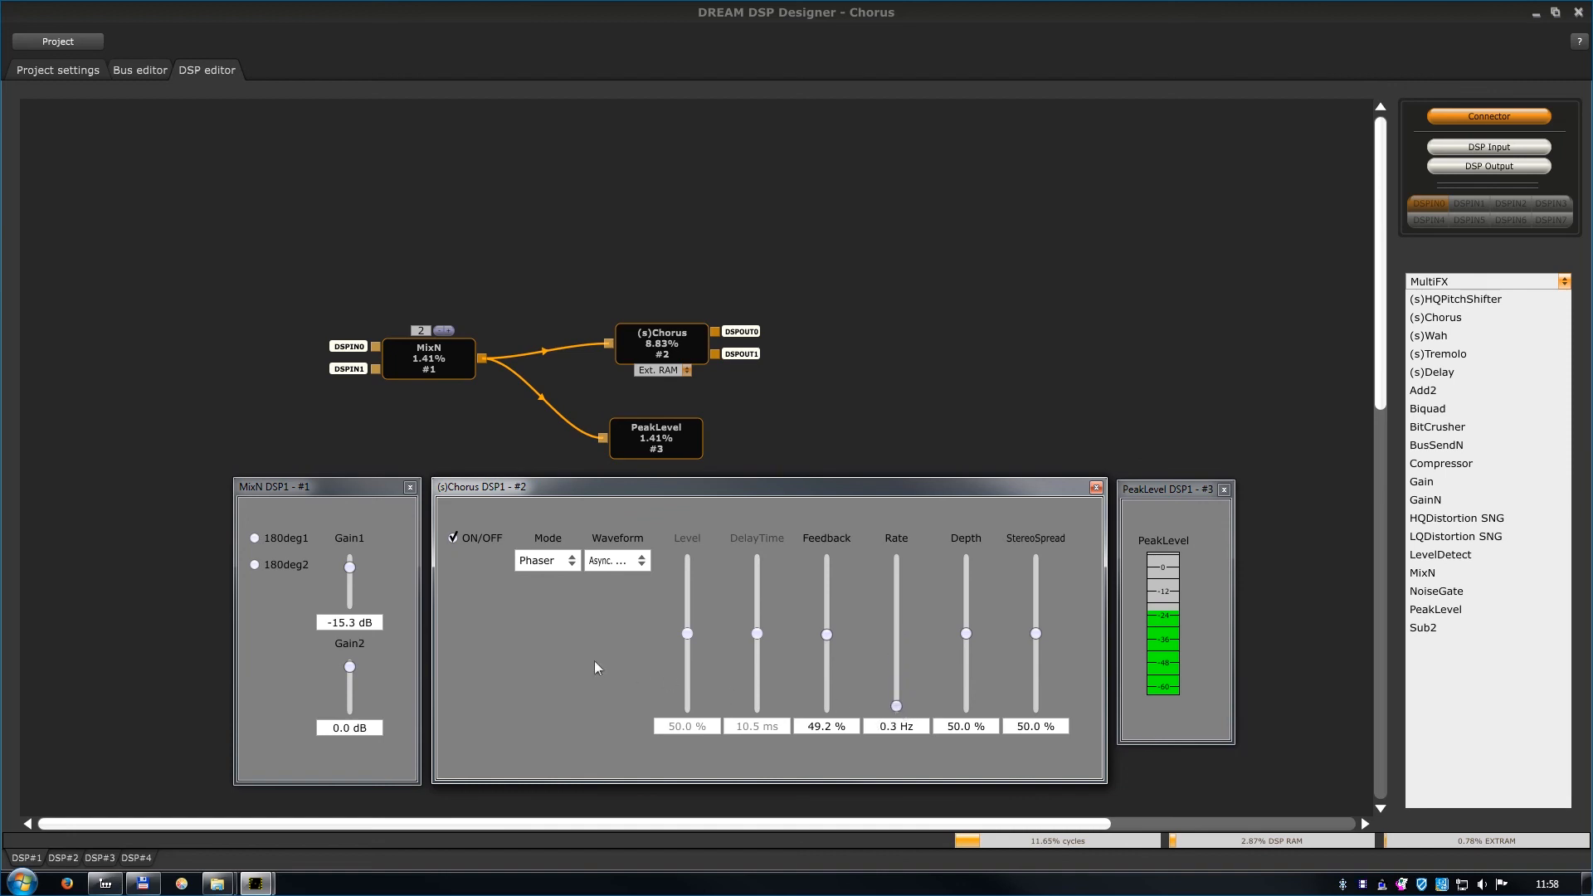
Lower Gain1 of the MixN block to -116.0 dB.
{"action": "left_click", "coordinate": [351, 564]}
{"action": "scroll", "coordinate": [355, 592], "scroll_direction": "down", "scroll_amount": 11}
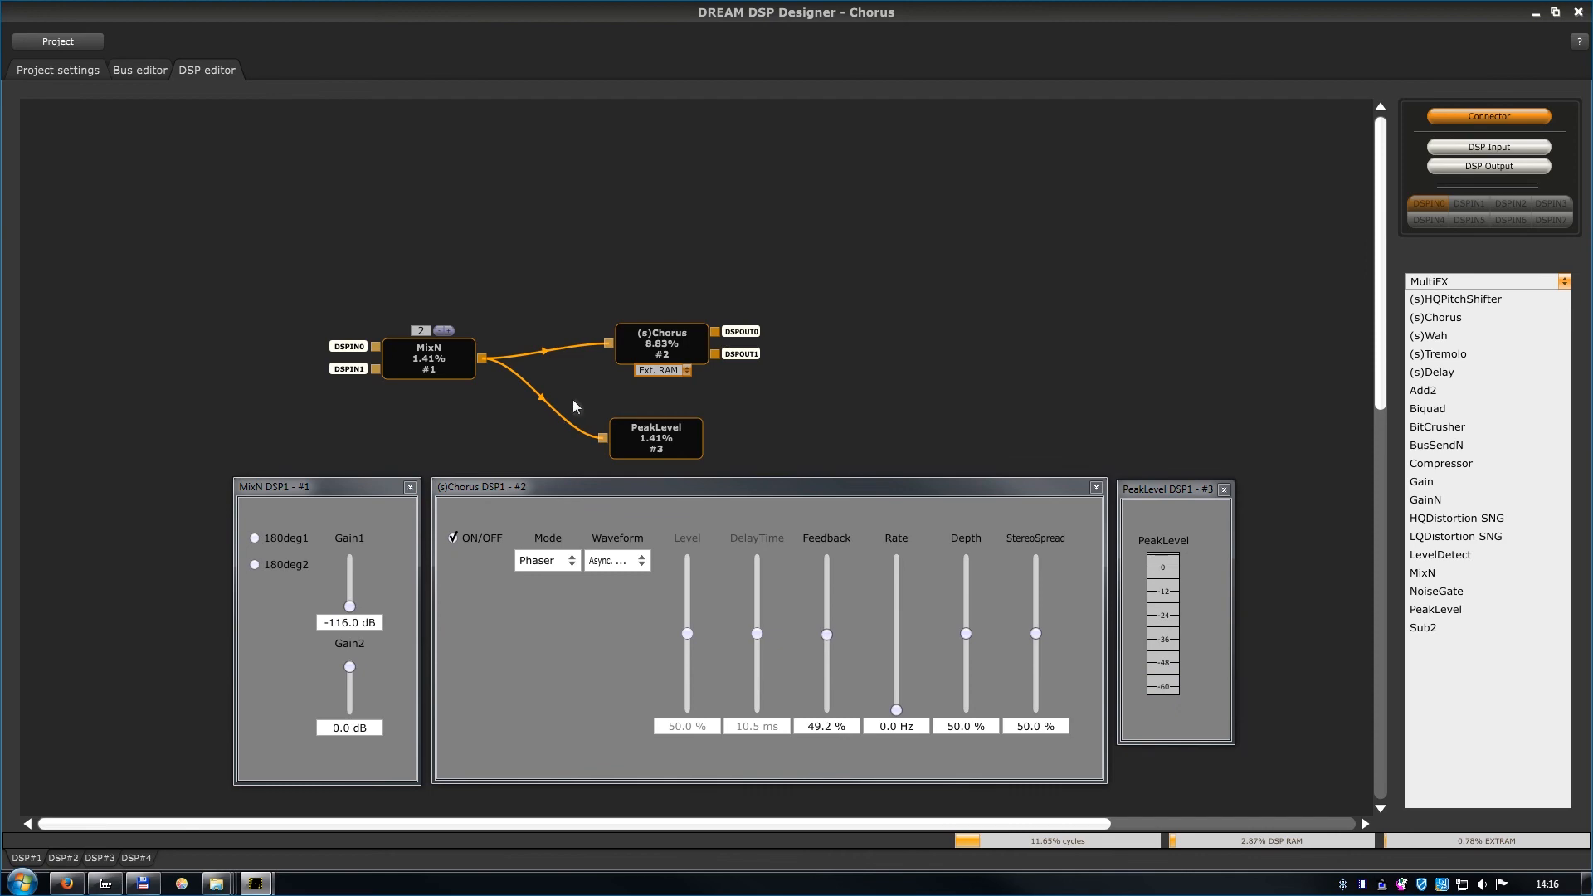
View the help page describing the Chorus controls of the (s)Chorus block and close it.
{"action": "right_click", "coordinate": [639, 340]}
{"action": "left_click", "coordinate": [658, 367]}
{"action": "left_click_drag", "start_coordinate": [1343, 286], "coordinate": [1334, 113]}
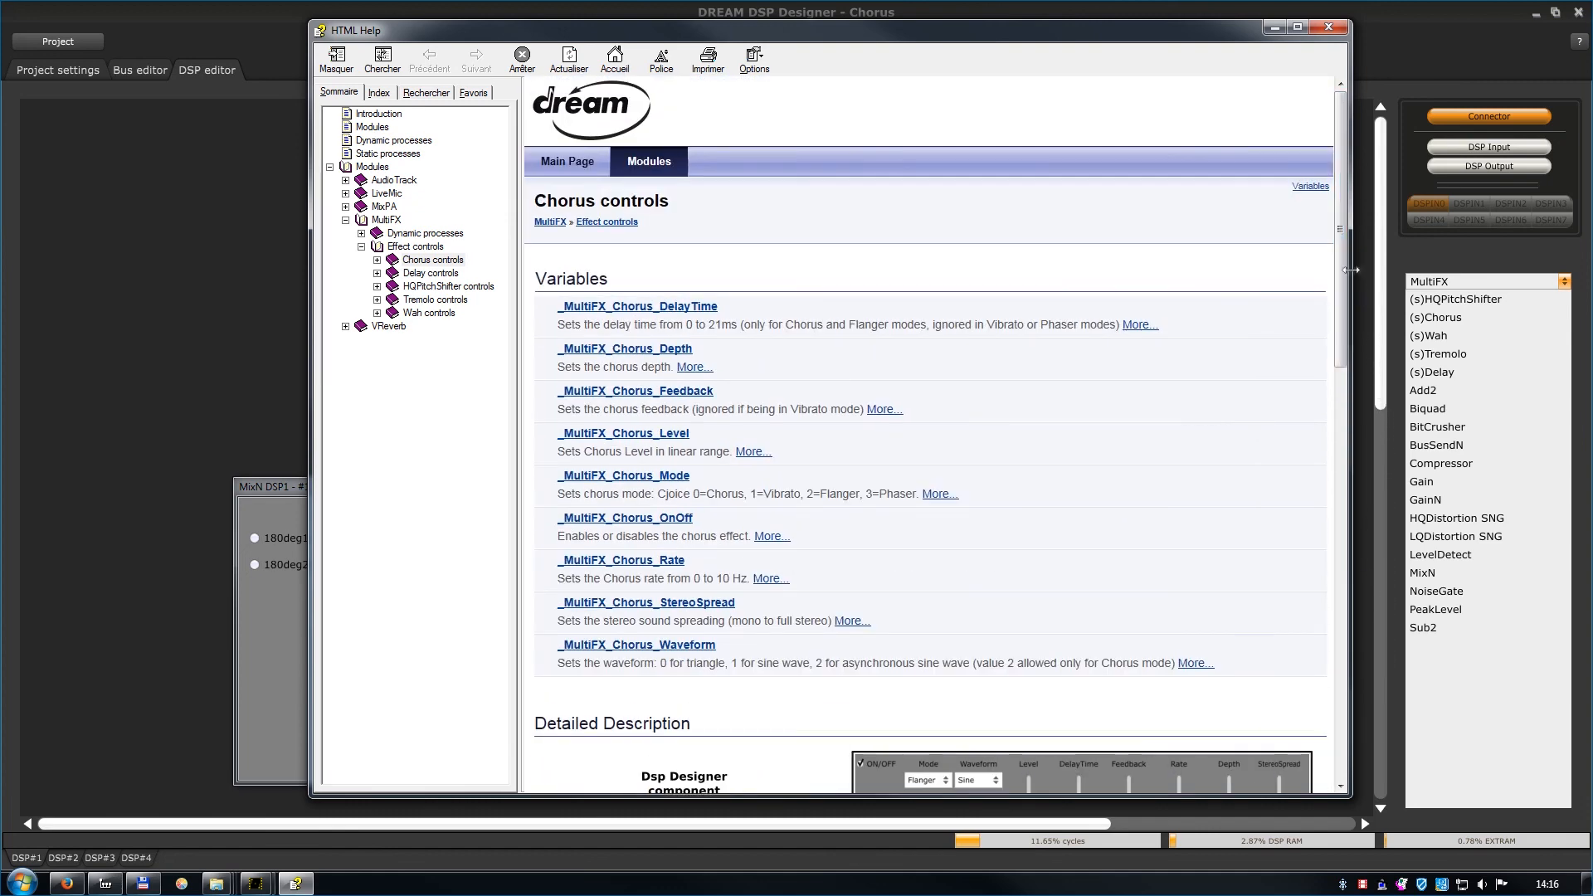
{"action": "left_click", "coordinate": [1327, 27]}
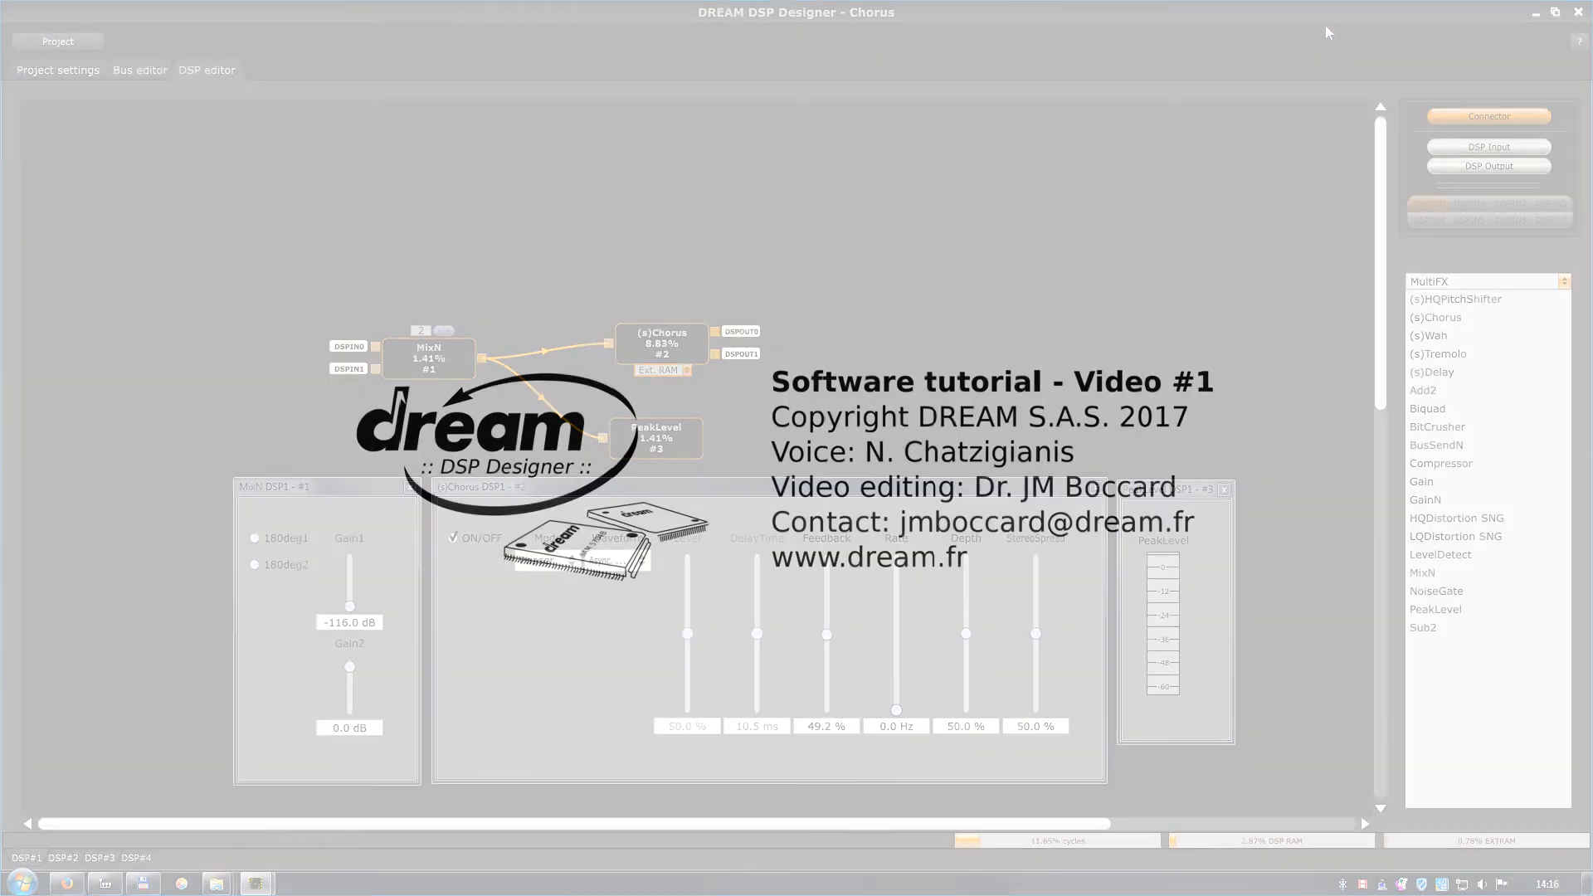